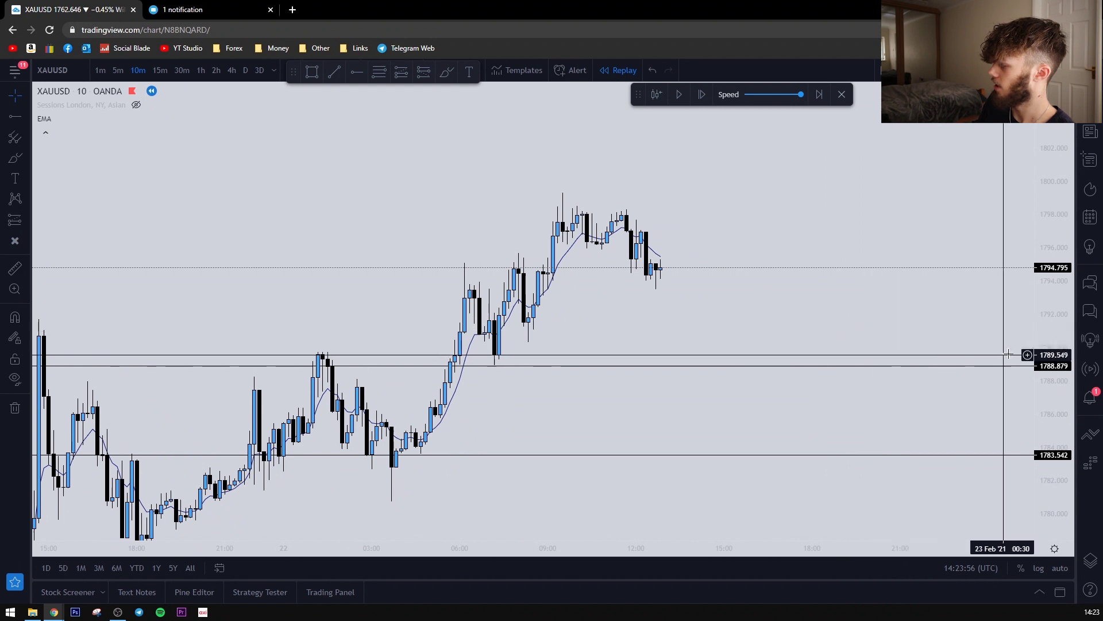
pyautogui.moveTo(932, 337); pyautogui.dragTo(930, 356)
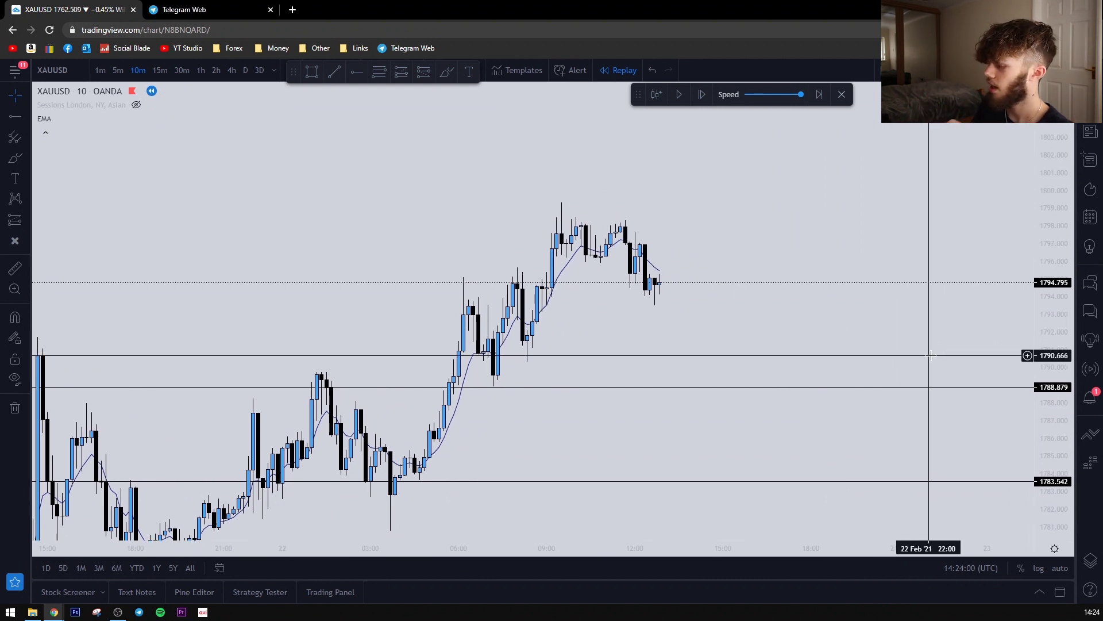
pyautogui.moveTo(684, 315); pyautogui.dragTo(715, 310)
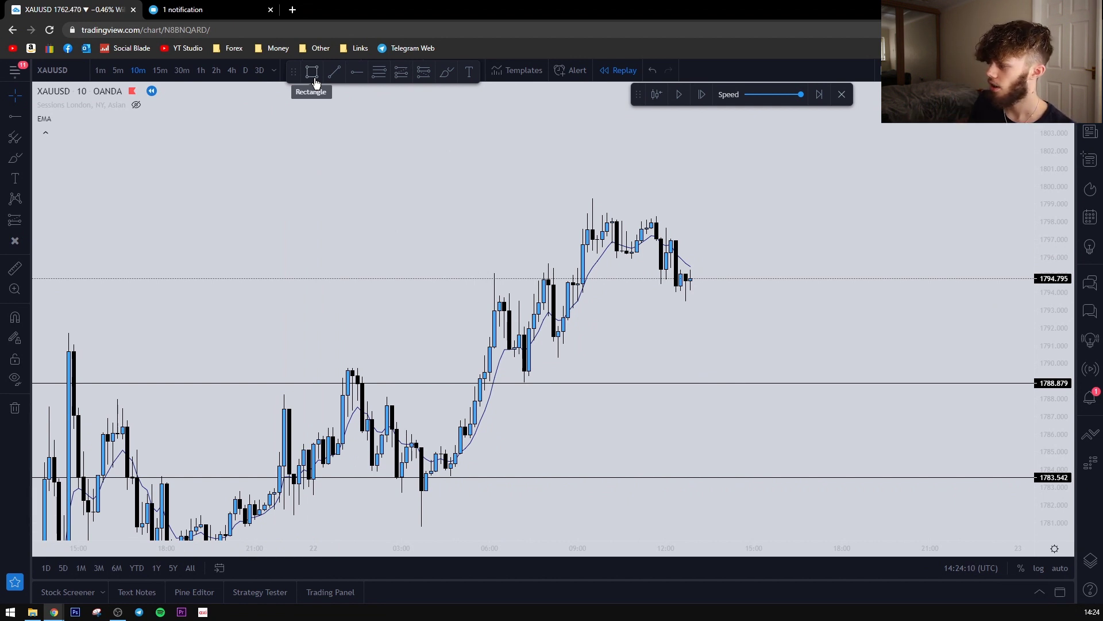
pyautogui.moveTo(386, 187); pyautogui.dragTo(298, 208)
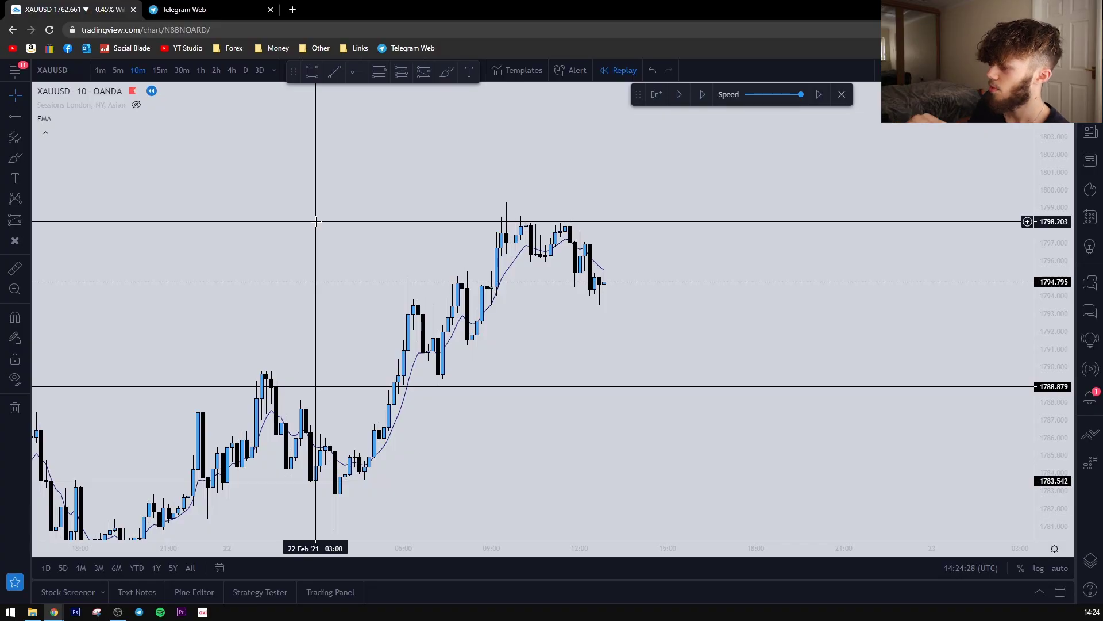
pyautogui.moveTo(478, 200); pyautogui.dragTo(473, 199)
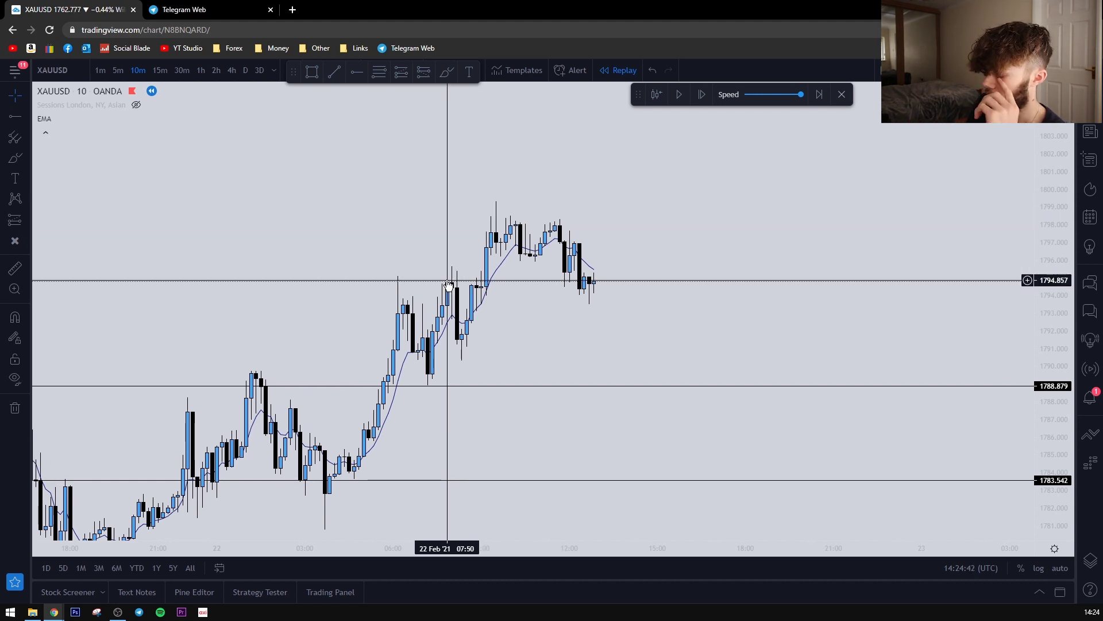
pyautogui.press('Right')
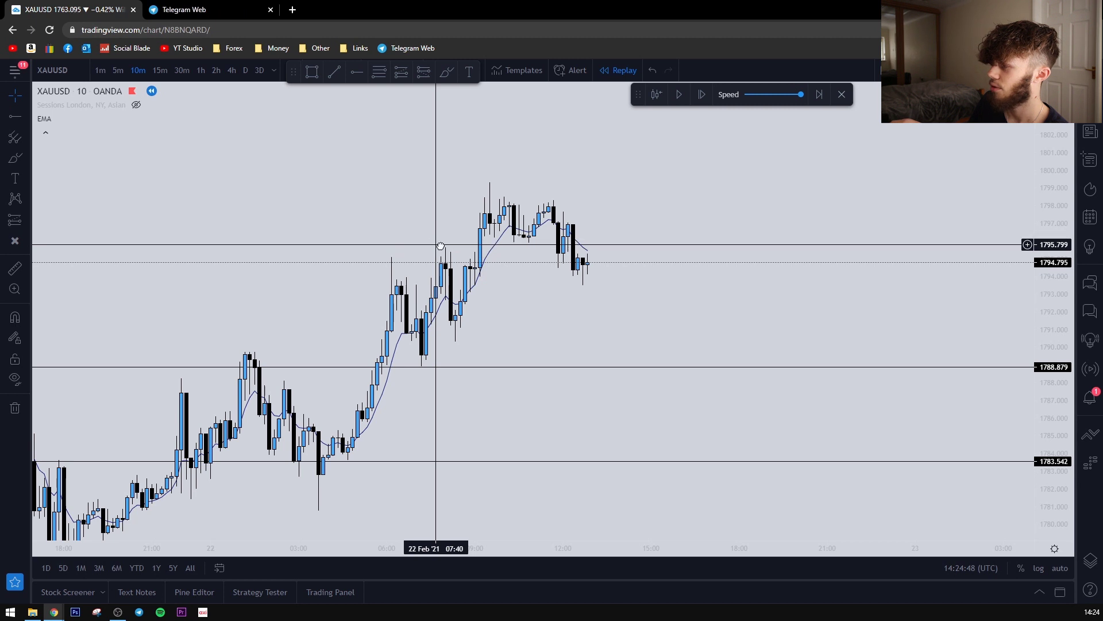
pyautogui.moveTo(440, 245); pyautogui.dragTo(444, 247)
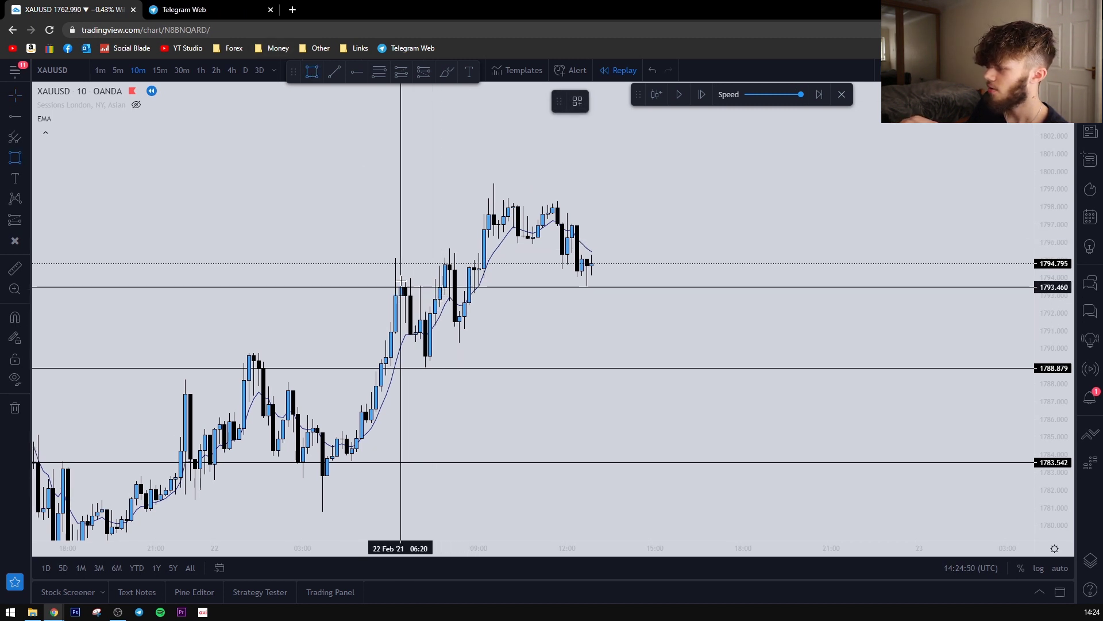
# Step: Circle the earlier swing highs near 1795 and the latest candle lows with the red brush, and undo the marks
pyautogui.moveTo(395, 249); pyautogui.dragTo(473, 248)
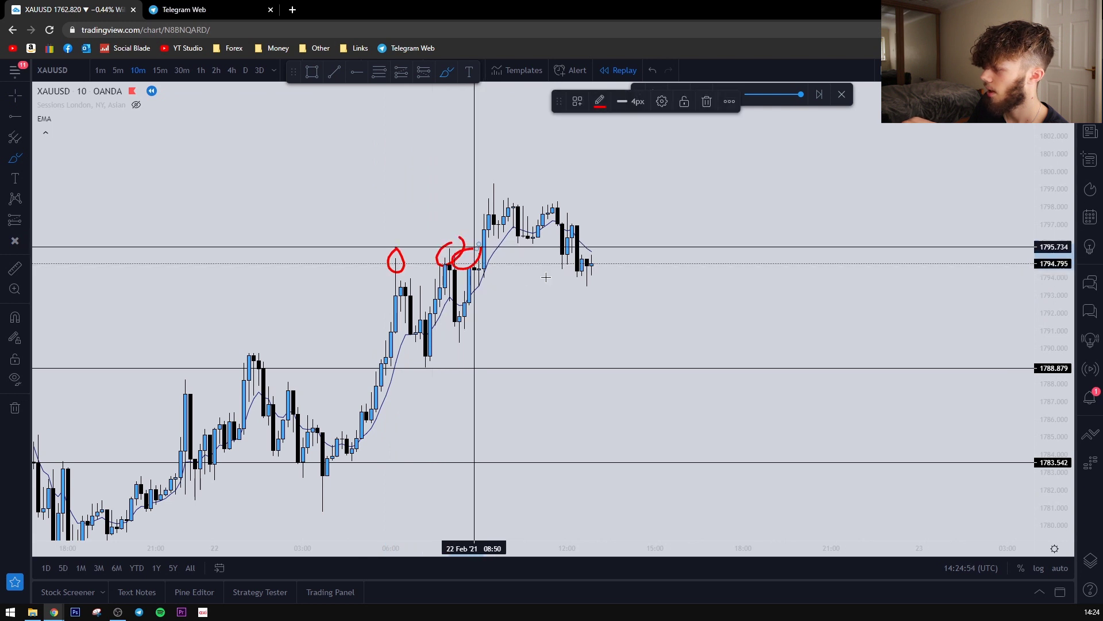
pyautogui.moveTo(568, 266); pyautogui.dragTo(579, 266)
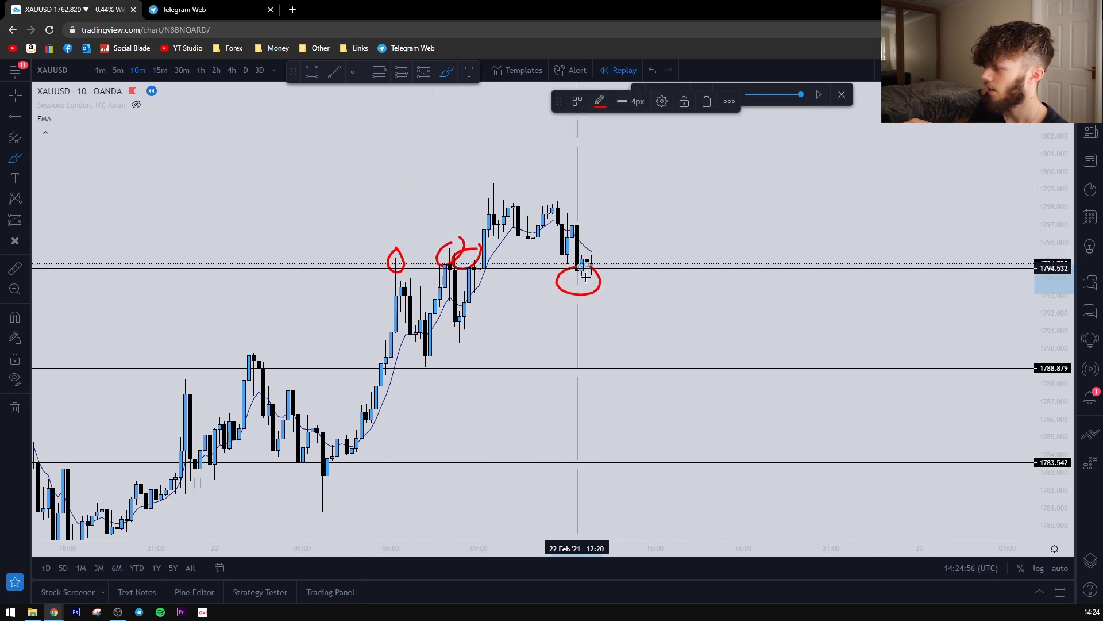
pyautogui.doubleClick(650, 71)
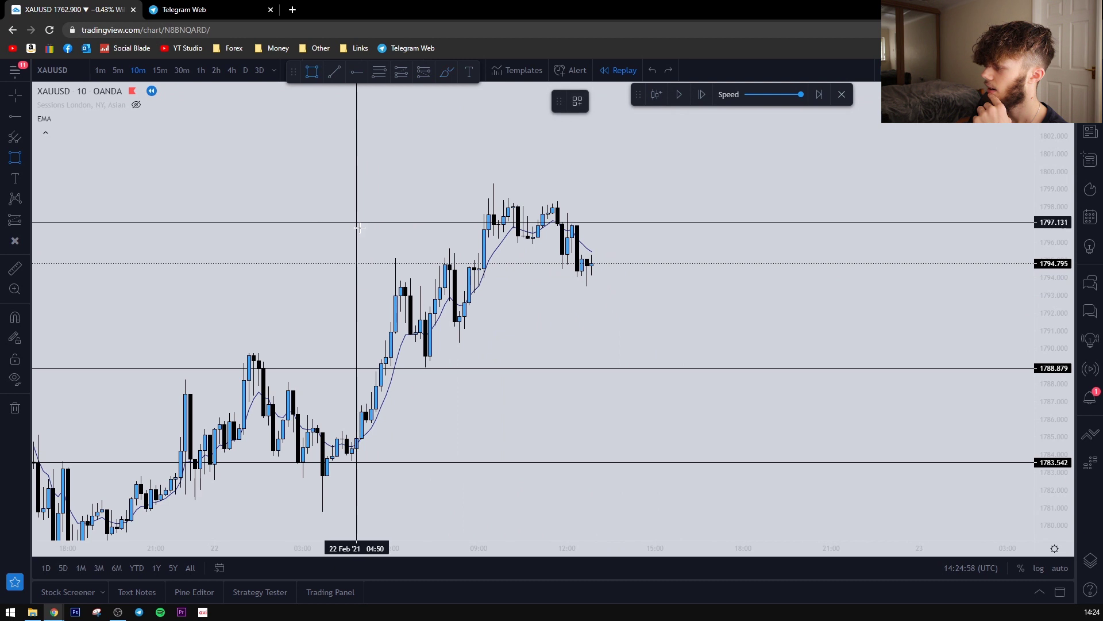
# Step: Draw a rectangle zone across the retested highs from about 22 Feb 05:00 to 16:50, between about 1794.2 and 1794.9
pyautogui.click(361, 264)
pyautogui.click(645, 268)
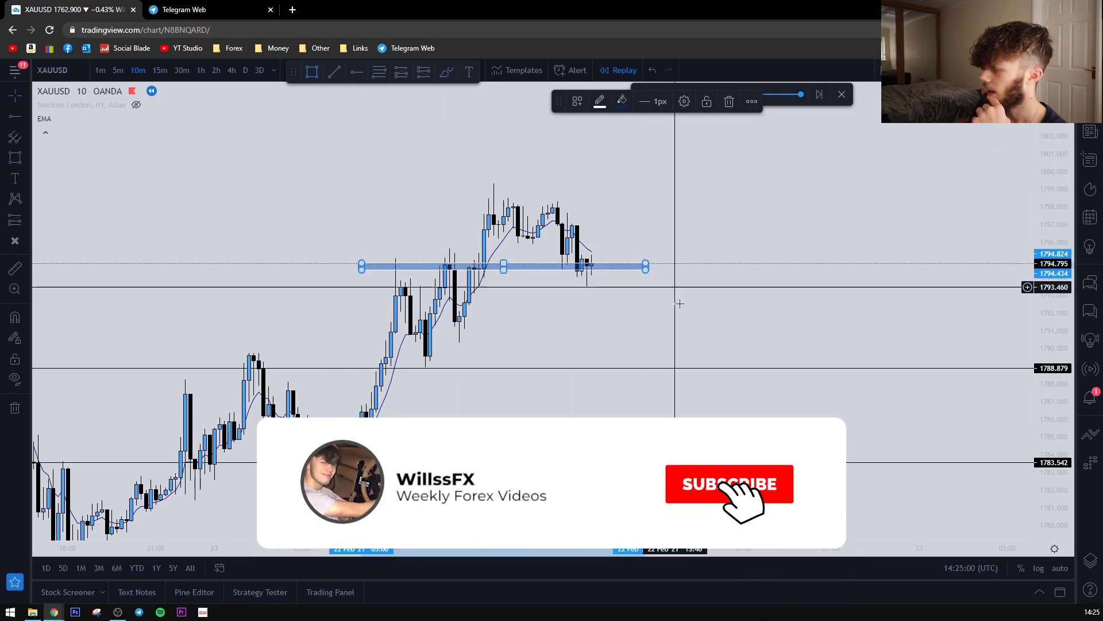
pyautogui.click(679, 303)
pyautogui.moveTo(645, 268); pyautogui.dragTo(709, 273)
pyautogui.click(674, 314)
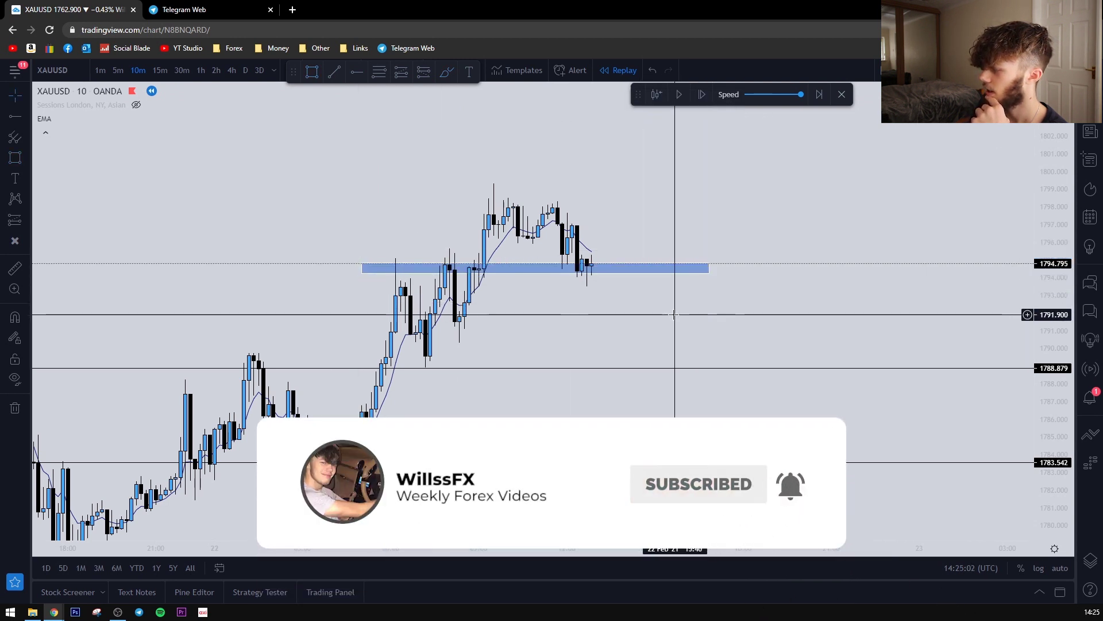
pyautogui.moveTo(674, 314); pyautogui.dragTo(662, 319)
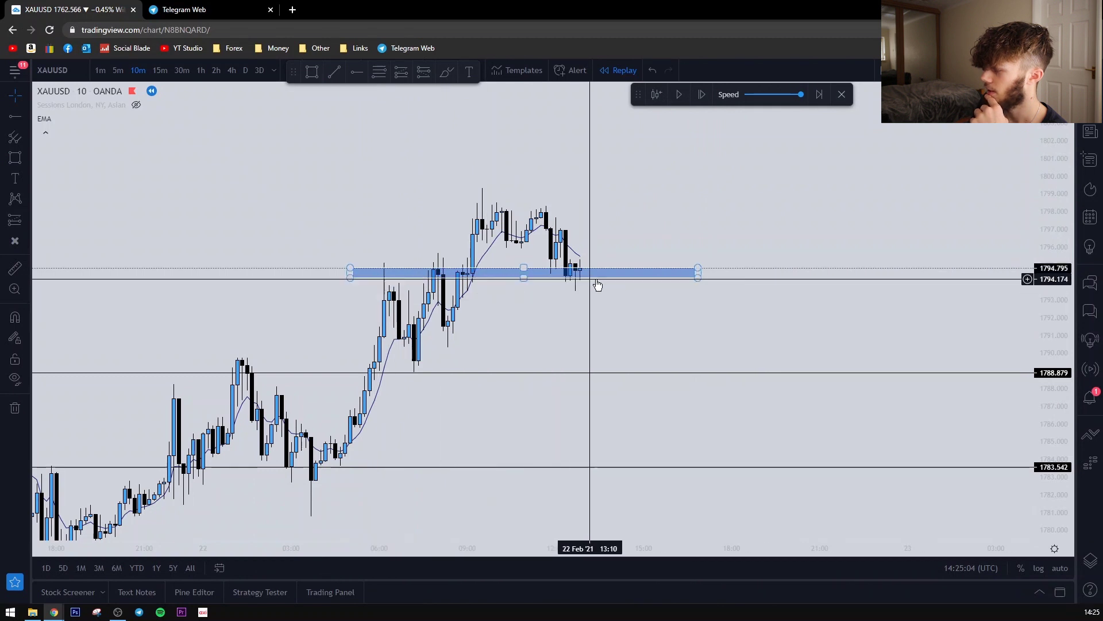
pyautogui.click(524, 268)
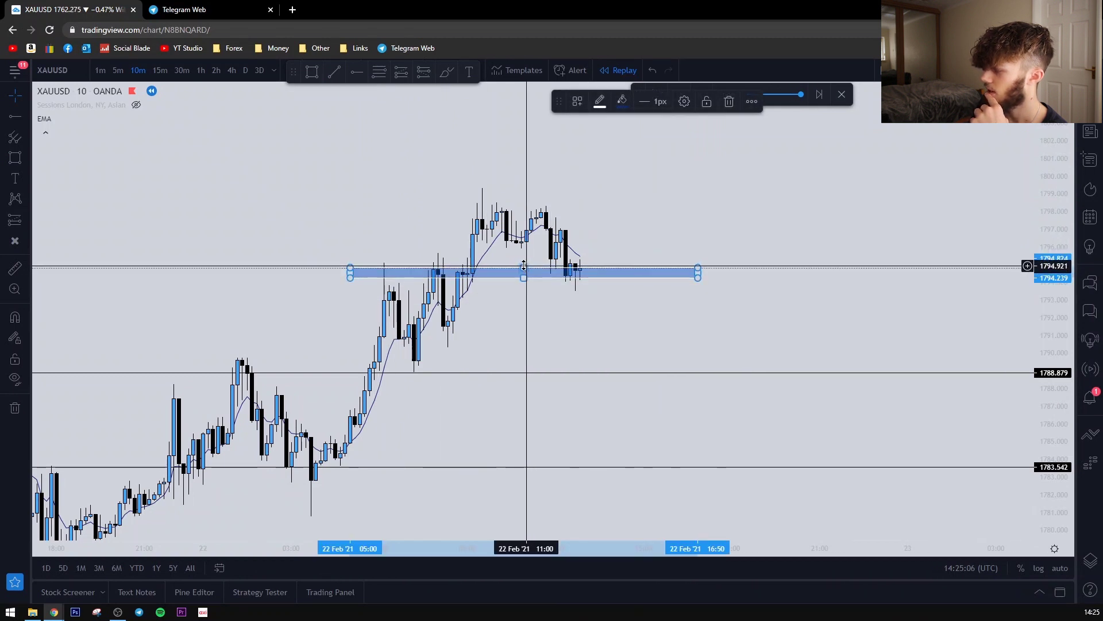
pyautogui.click(660, 227)
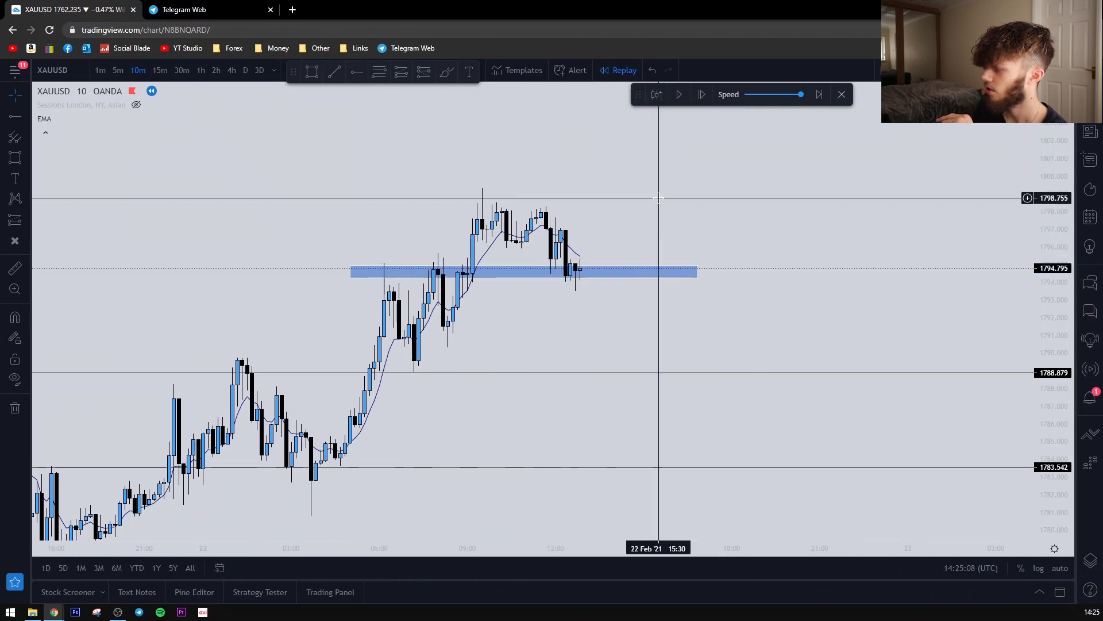
# Step: Examine the wider 10-minute price history around the 1764.705, 1783.542 and 1788.879 levels and how price reached the blue zone
pyautogui.scroll(-6, 632, 224)
pyautogui.scroll(-2, 633, 224)
pyautogui.moveTo(583, 275); pyautogui.dragTo(493, 180)
pyautogui.moveTo(584, 329); pyautogui.dragTo(550, 130)
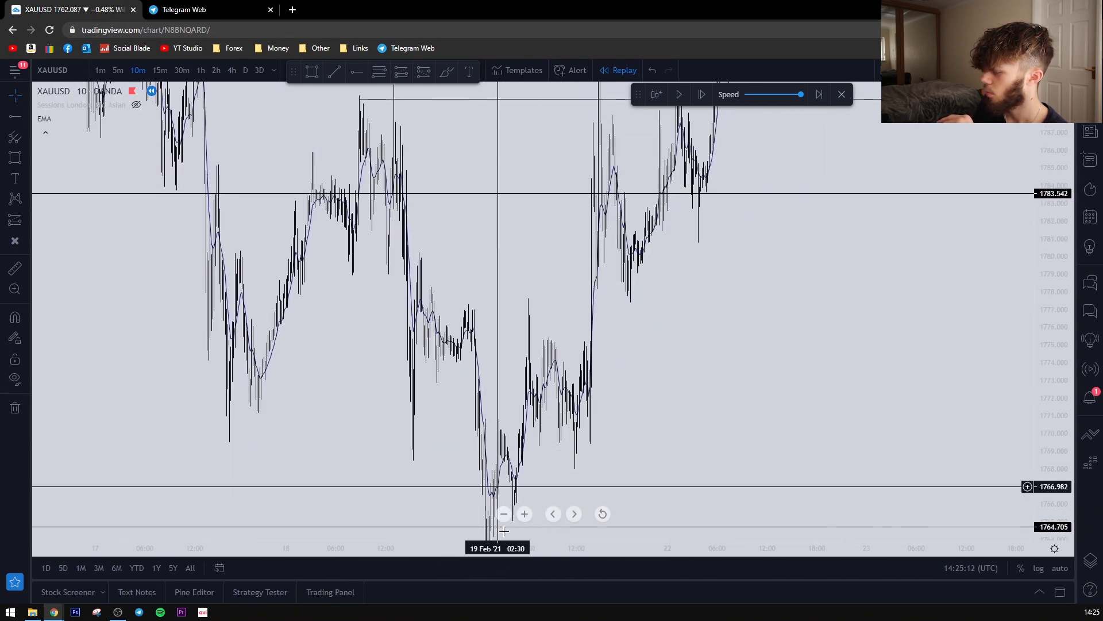
pyautogui.moveTo(660, 448); pyautogui.dragTo(672, 339)
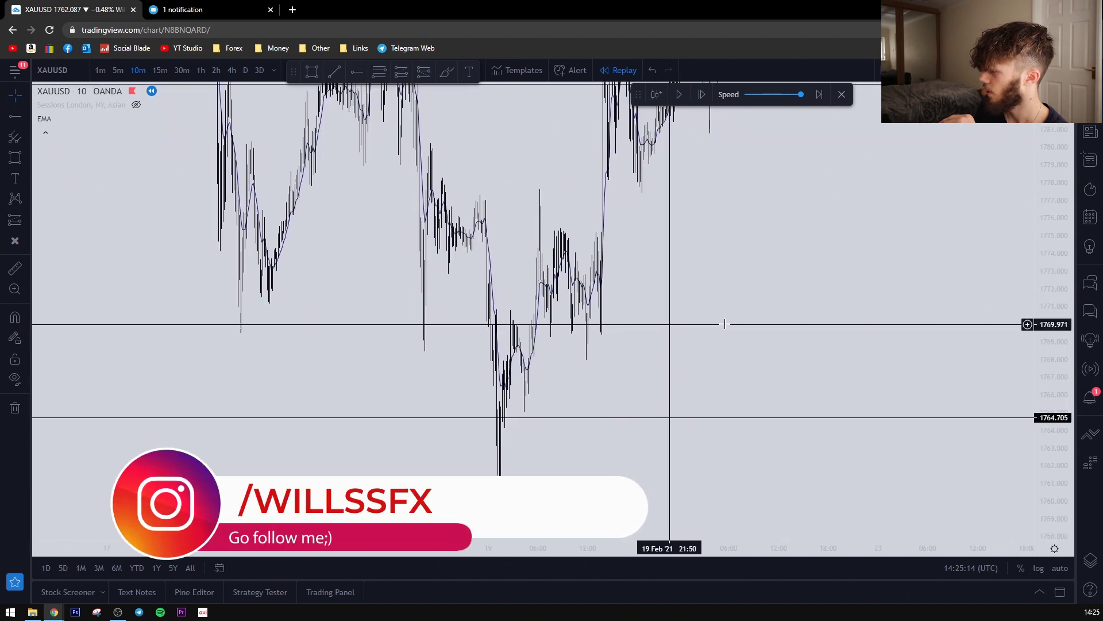
pyautogui.moveTo(1053, 288); pyautogui.dragTo(1053, 333)
pyautogui.moveTo(849, 299); pyautogui.dragTo(854, 333)
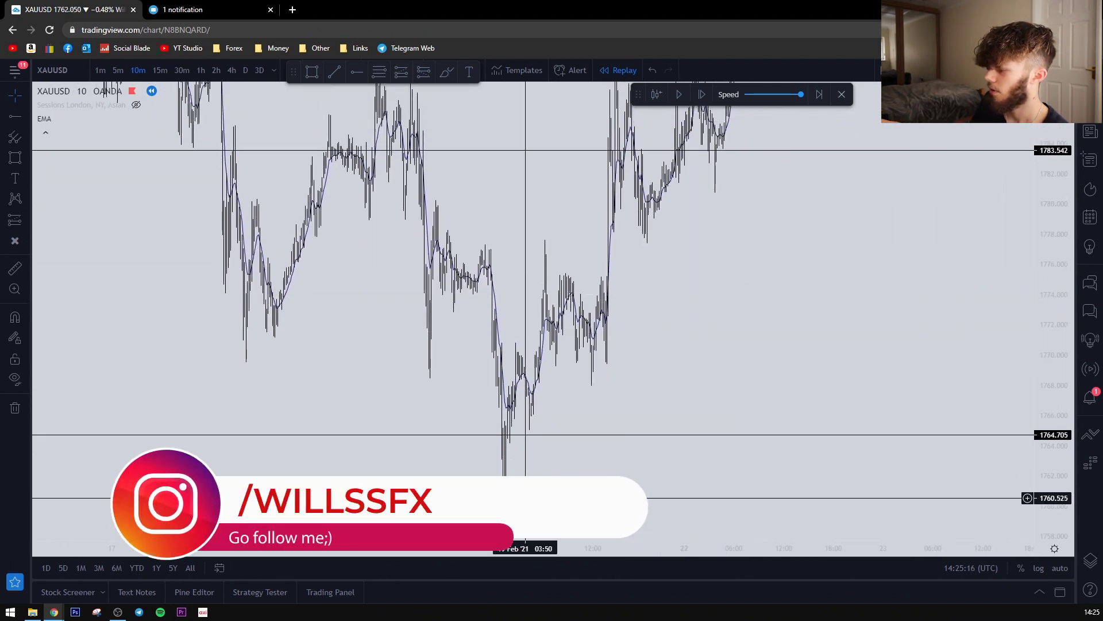
pyautogui.moveTo(677, 308); pyautogui.dragTo(783, 458)
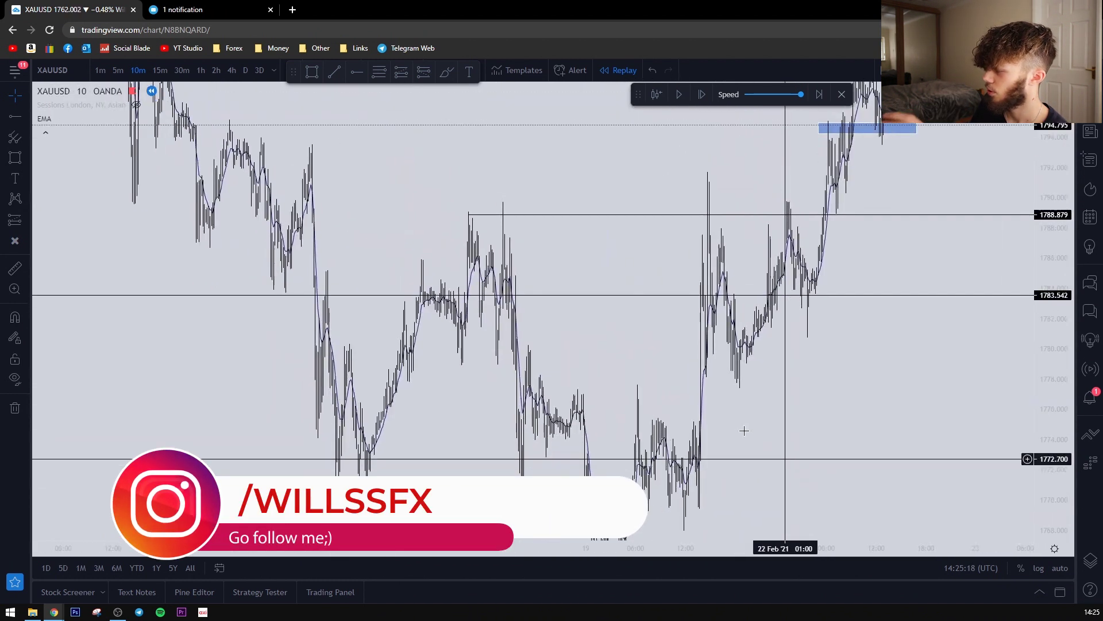
pyautogui.moveTo(630, 260); pyautogui.dragTo(603, 341)
pyautogui.scroll(2, 396, 328)
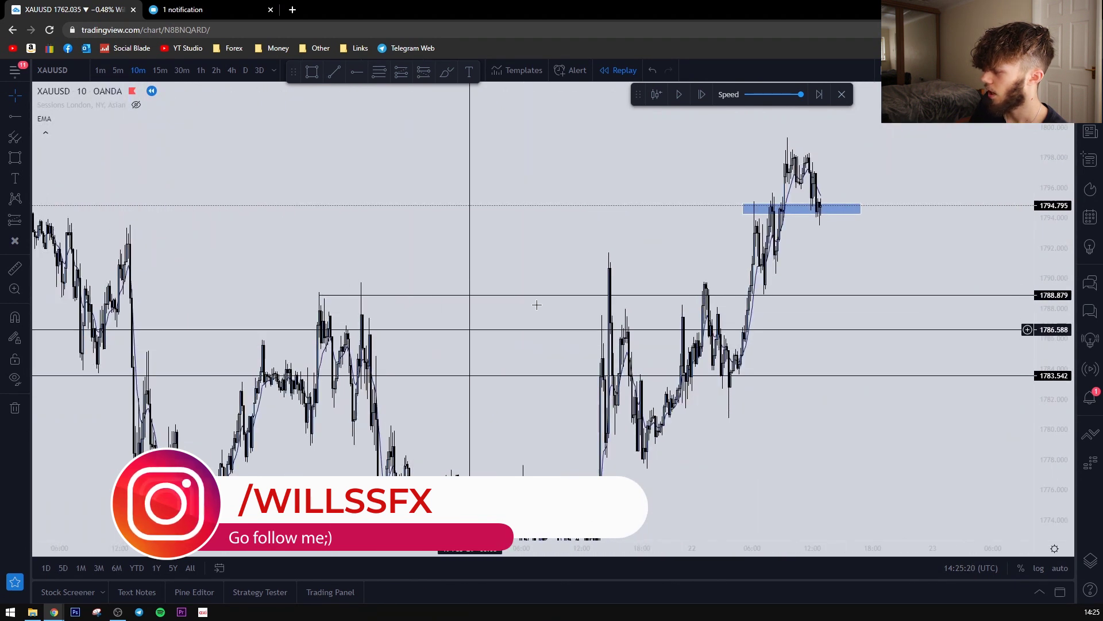
pyautogui.moveTo(687, 251); pyautogui.dragTo(660, 368)
pyautogui.scroll(2, 636, 323)
pyautogui.scroll(-8, 626, 303)
pyautogui.moveTo(716, 240); pyautogui.dragTo(645, 322)
pyautogui.scroll(5, 995, 287)
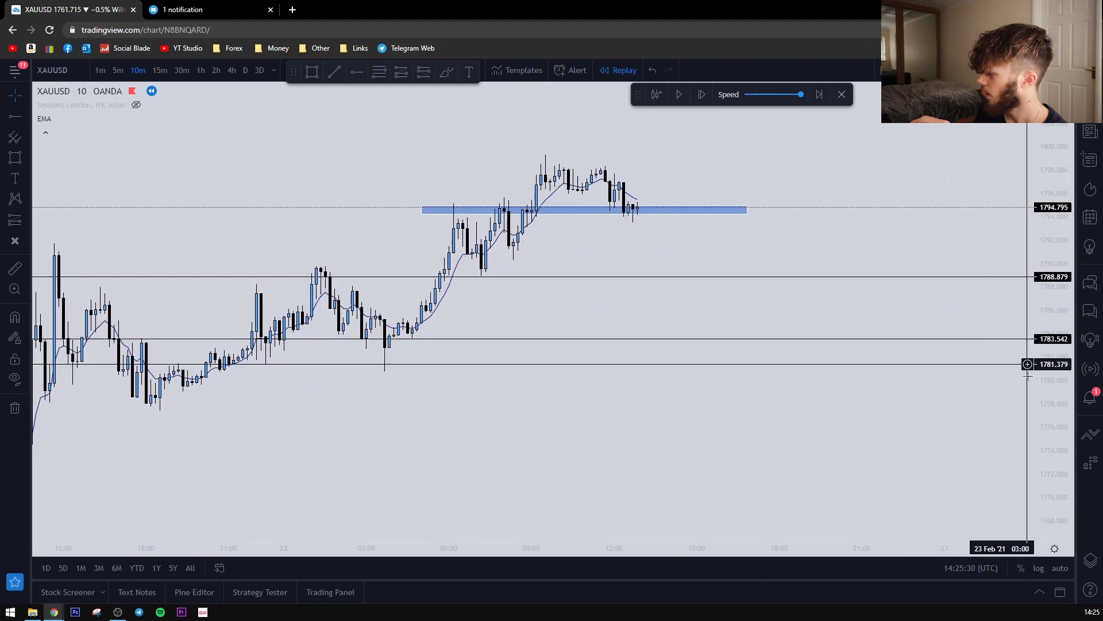
pyautogui.moveTo(783, 185); pyautogui.dragTo(771, 384)
pyautogui.moveTo(699, 264); pyautogui.dragTo(635, 254)
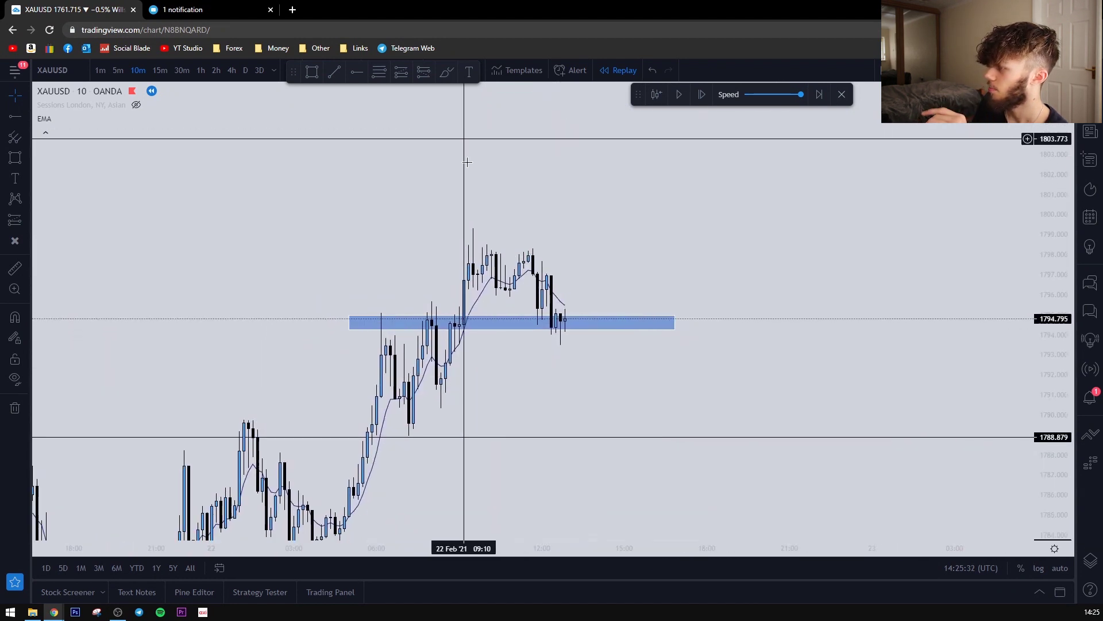
# Step: Draw a rectangle over the consolidation from about 1798.866 at 09:00, stretch it down to the zone's lower edge, and delete it
pyautogui.scroll(1, 460, 141)
pyautogui.click(401, 236)
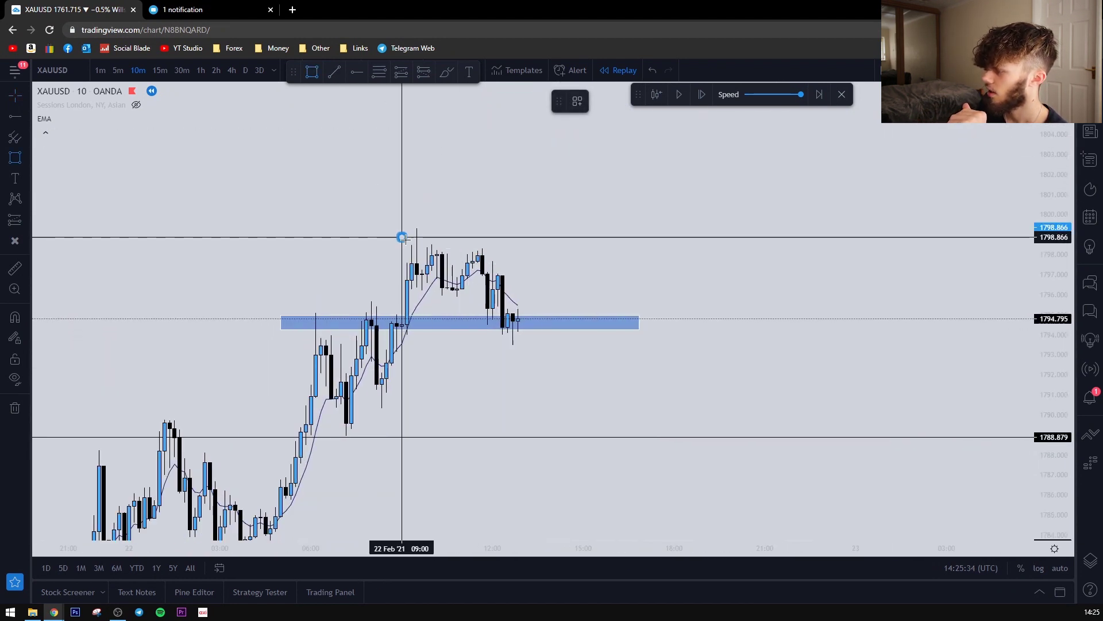
pyautogui.click(598, 297)
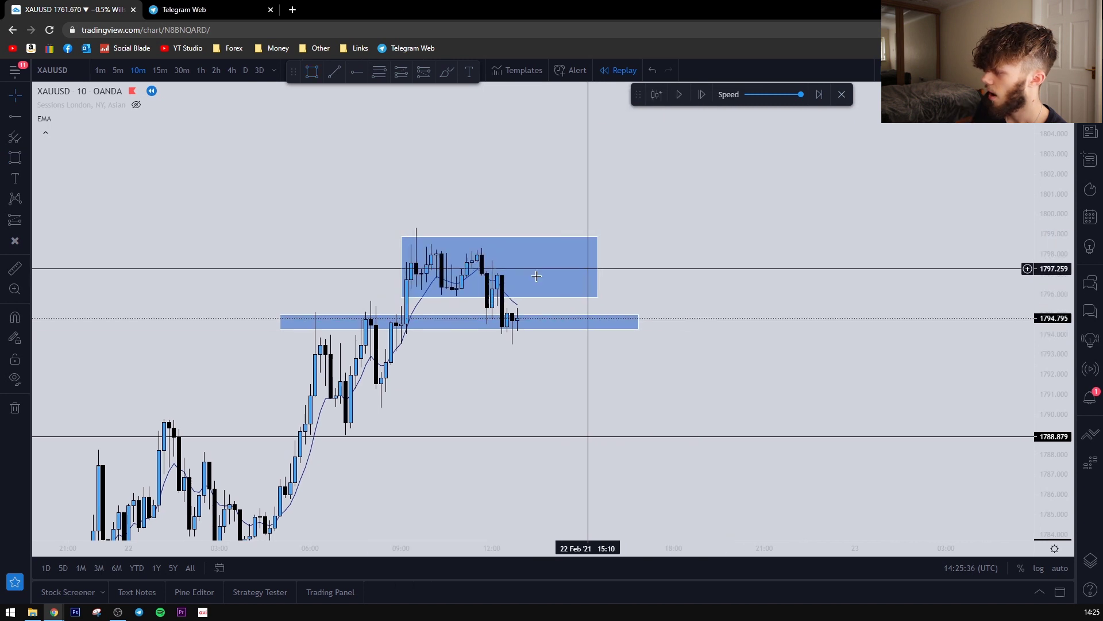
pyautogui.moveTo(598, 297); pyautogui.dragTo(638, 332)
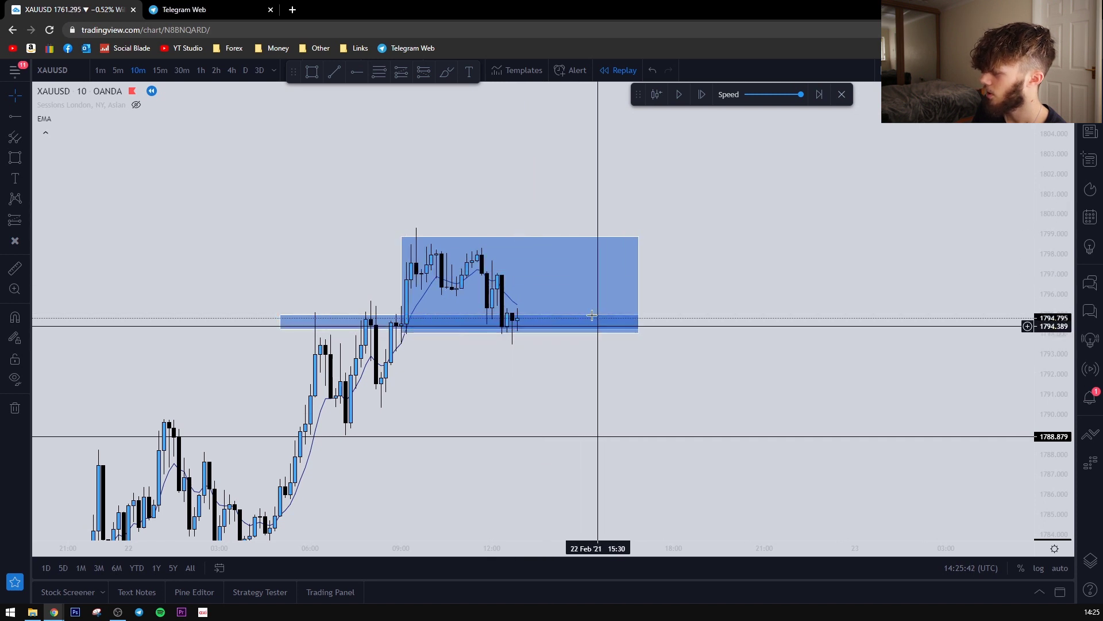
pyautogui.click(633, 274)
pyautogui.press('Delete')
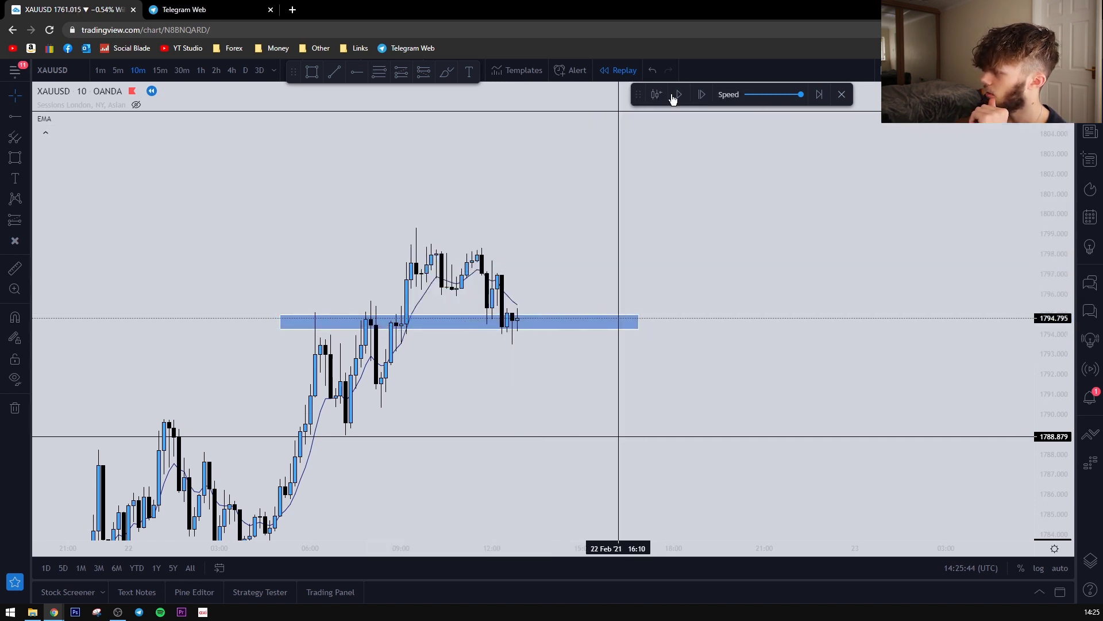
# Step: Advance the replay by one bar and draw a horizontal ray at about 1798.349 along the consolidation highs
pyautogui.click(701, 94)
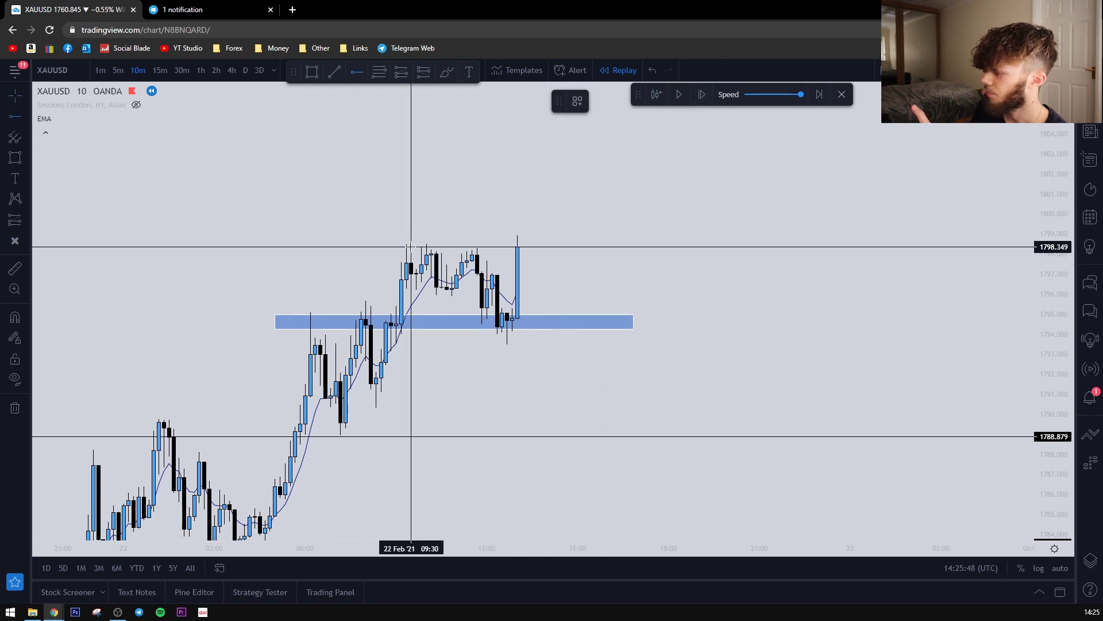
pyautogui.click(470, 251)
pyautogui.moveTo(470, 247); pyautogui.dragTo(464, 246)
pyautogui.click(464, 232)
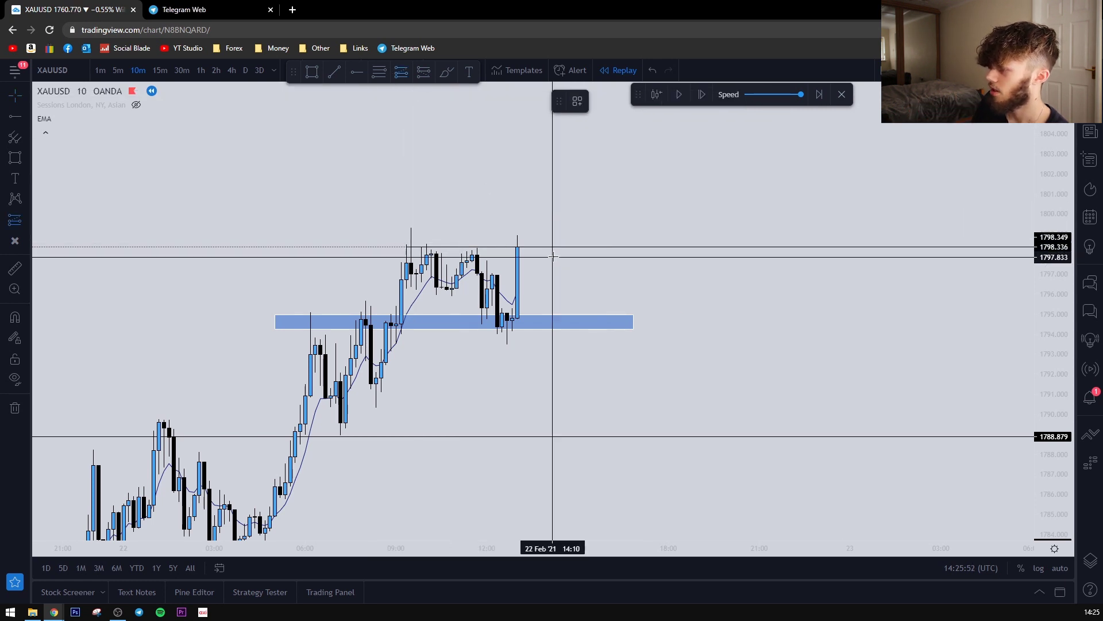
# Step: Place a long position on the 13:00 breakout candle with entry at about 1798.320 and stop at about 1794.016
pyautogui.click(518, 248)
pyautogui.moveTo(520, 308)
pyautogui.mouseDown()
pyautogui.moveTo(518, 296)
pyautogui.moveTo(523, 328)
pyautogui.mouseUp()
pyautogui.click(471, 259)
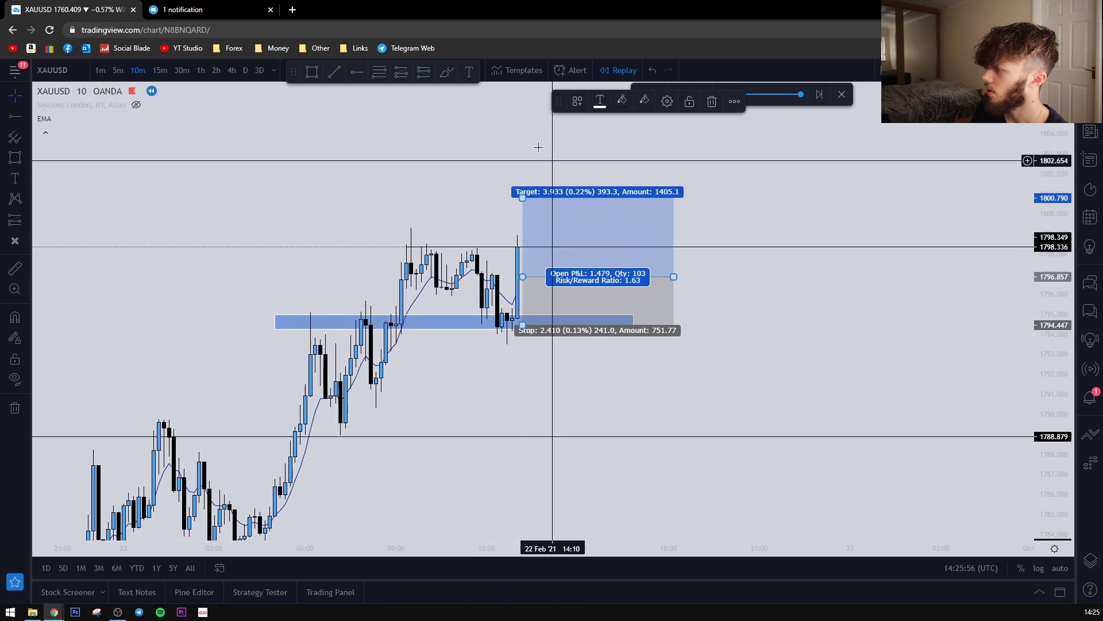
pyautogui.click(651, 73)
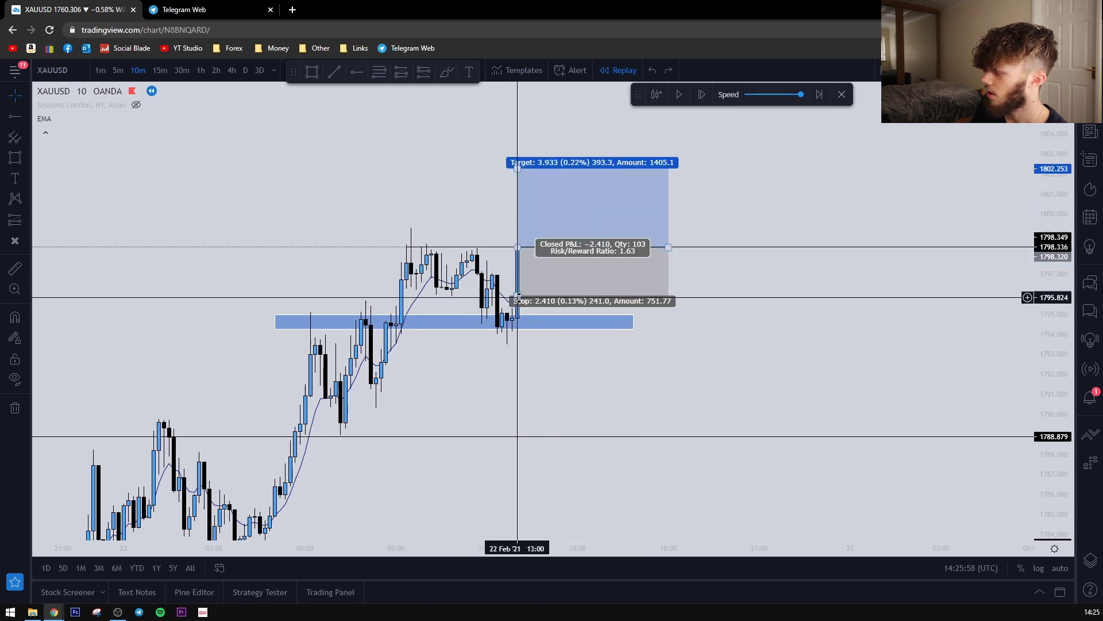
pyautogui.moveTo(518, 298); pyautogui.dragTo(523, 339)
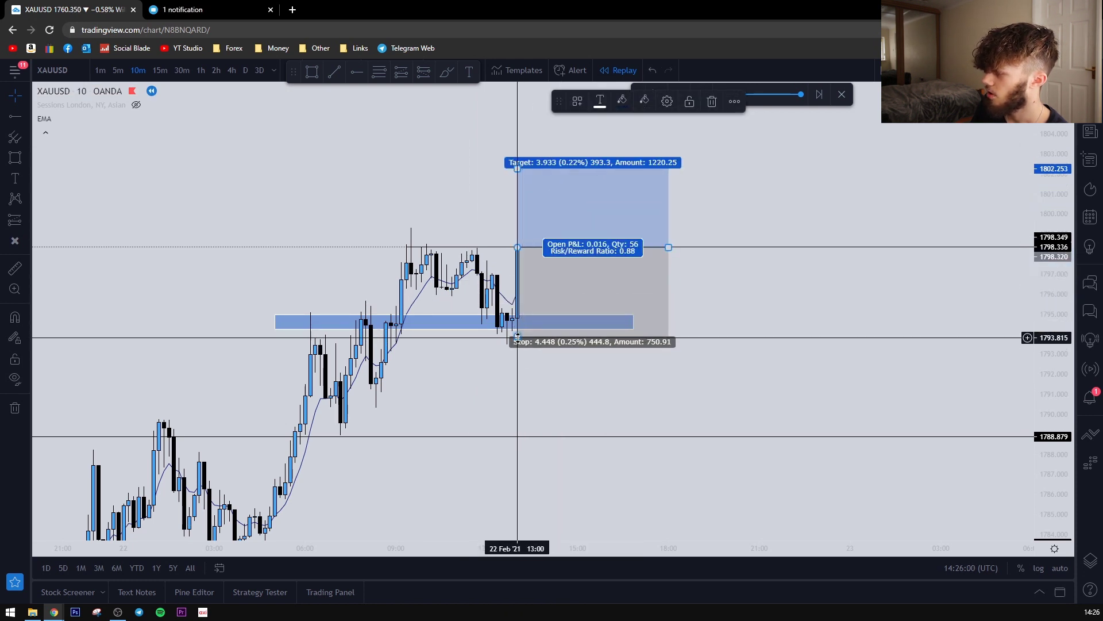
pyautogui.click(539, 362)
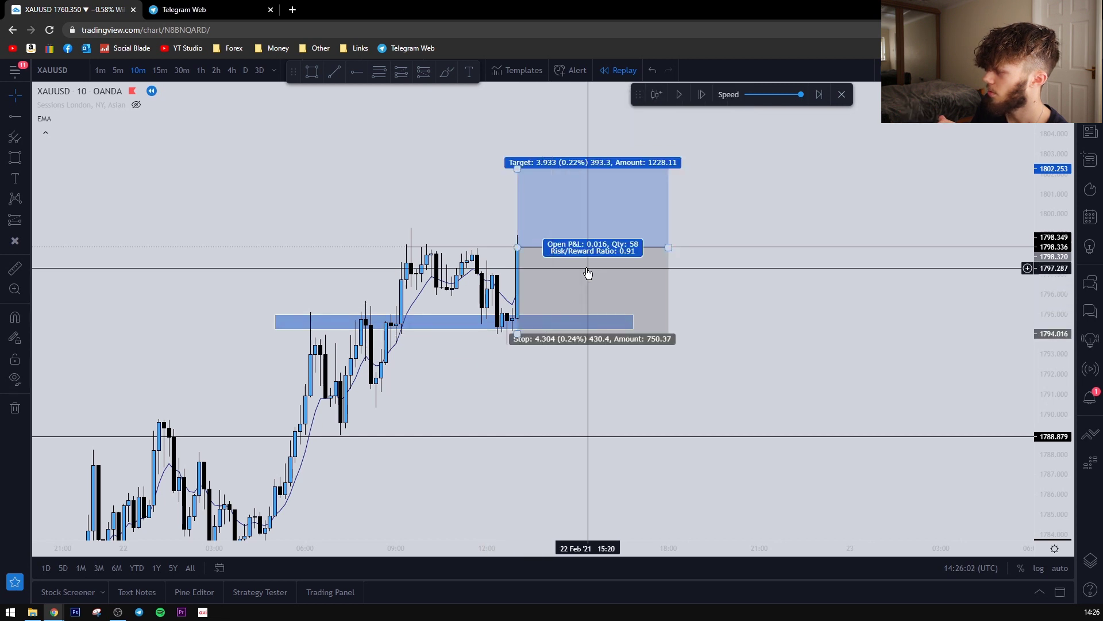
# Step: Raise the long position's target well above the entry to a risk/reward ratio of about 3.73
pyautogui.moveTo(713, 208); pyautogui.dragTo(752, 363)
pyautogui.moveTo(559, 337); pyautogui.dragTo(561, 95)
pyautogui.click(776, 295)
pyautogui.click(705, 276)
pyautogui.moveTo(755, 270)
pyautogui.mouseDown()
pyautogui.moveTo(756, 300)
pyautogui.moveTo(747, 206)
pyautogui.moveTo(770, 246)
pyautogui.moveTo(783, 227)
pyautogui.moveTo(769, 223)
pyautogui.mouseUp()
# Step: Advance the replay by three more bars to follow price against the long position's entry and stop
pyautogui.click(701, 96)
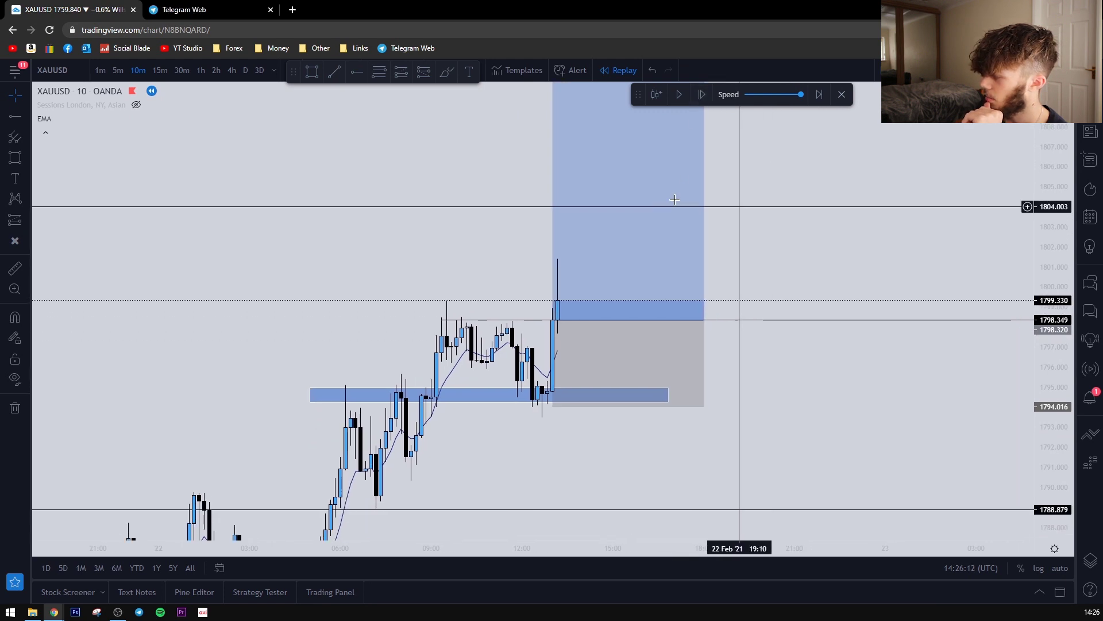
pyautogui.click(698, 104)
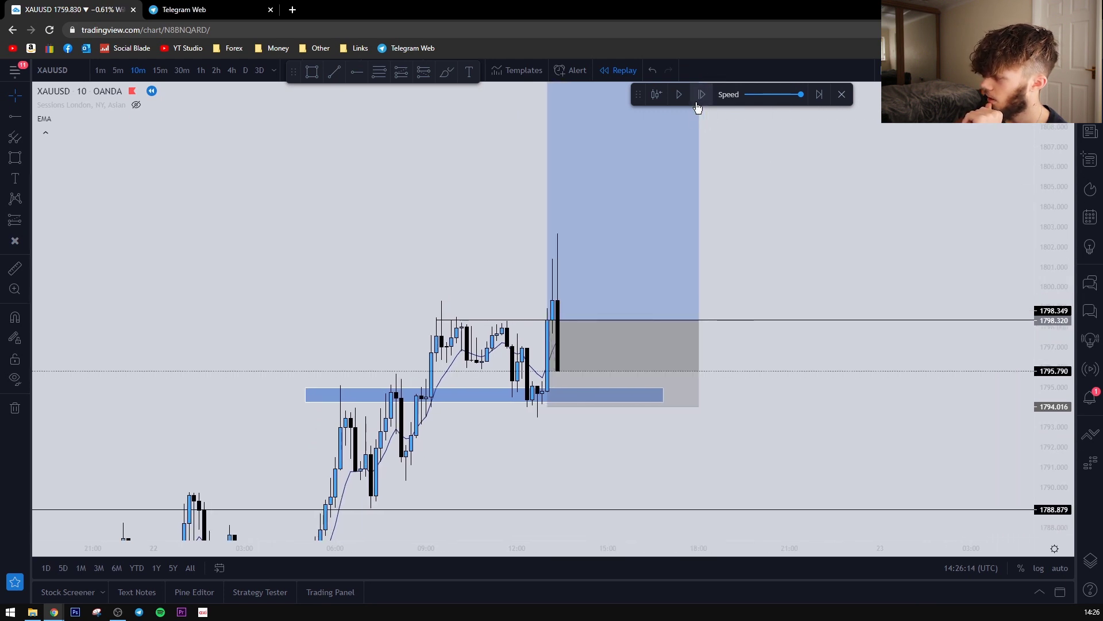
pyautogui.click(698, 106)
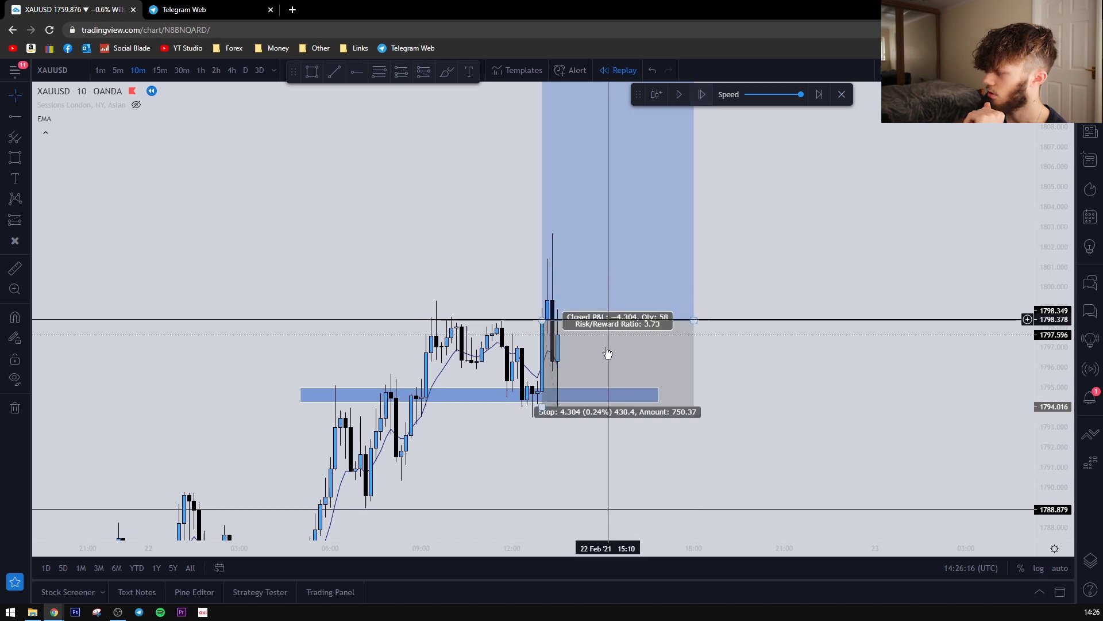
pyautogui.moveTo(557, 373); pyautogui.dragTo(565, 372)
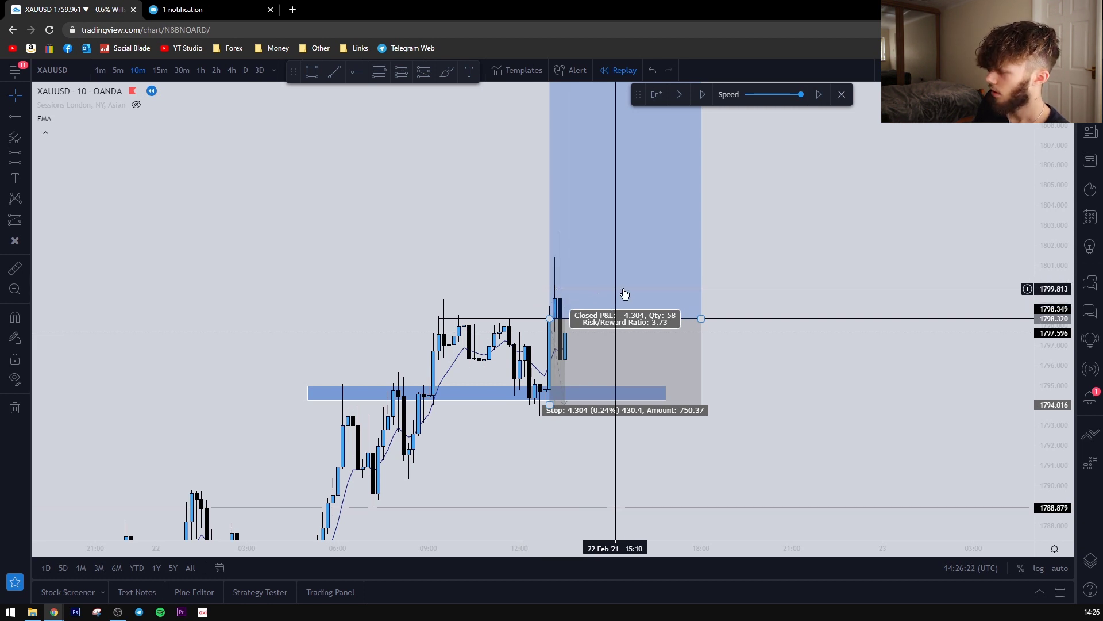
# Step: Delete the long position at the breakout and advance the replay by four bars
pyautogui.click(673, 287)
pyautogui.press('Delete')
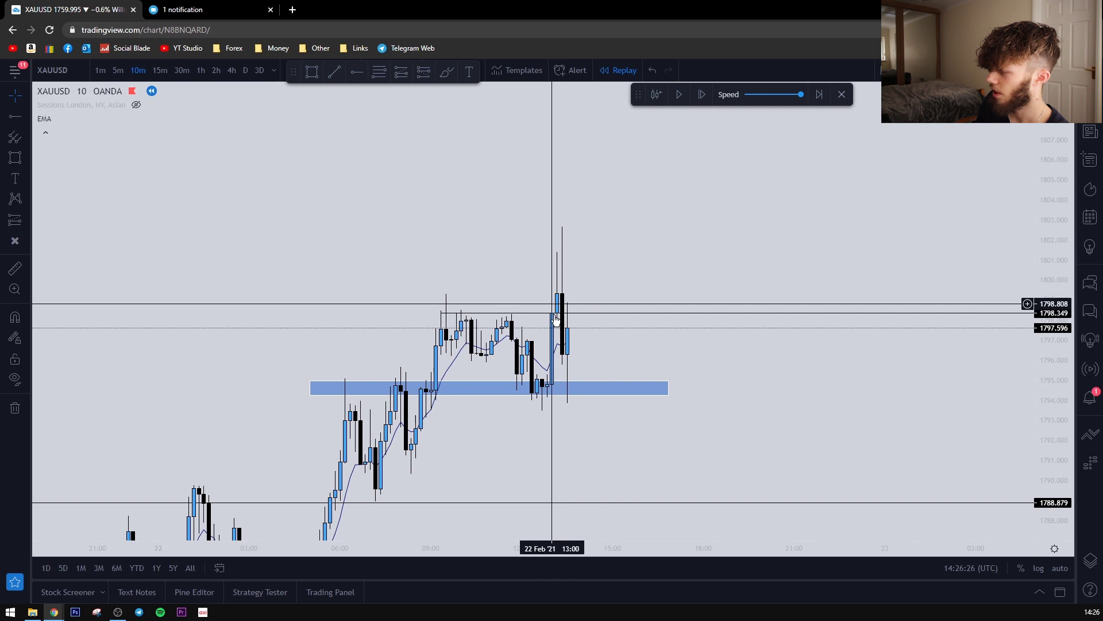
pyautogui.click(700, 96)
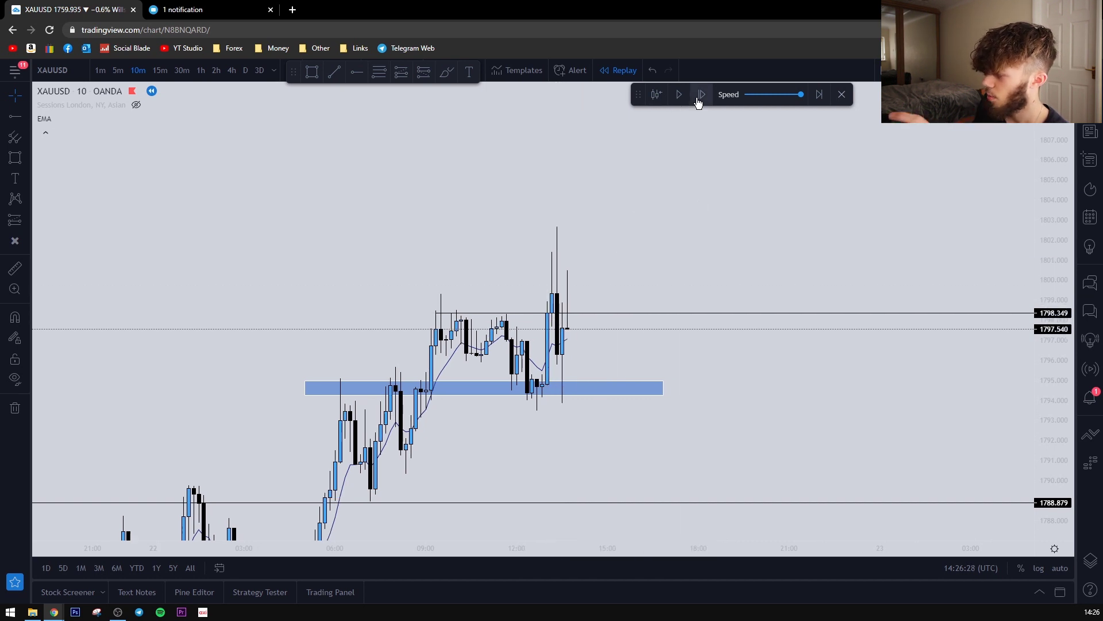
pyautogui.click(701, 95)
pyautogui.click(699, 97)
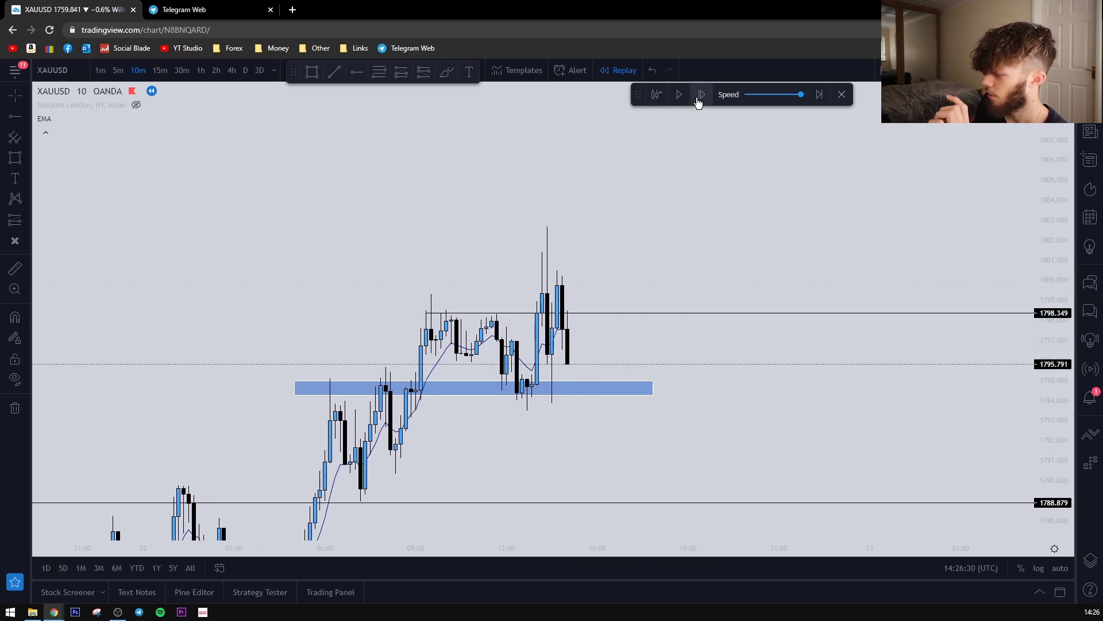
pyautogui.click(529, 388)
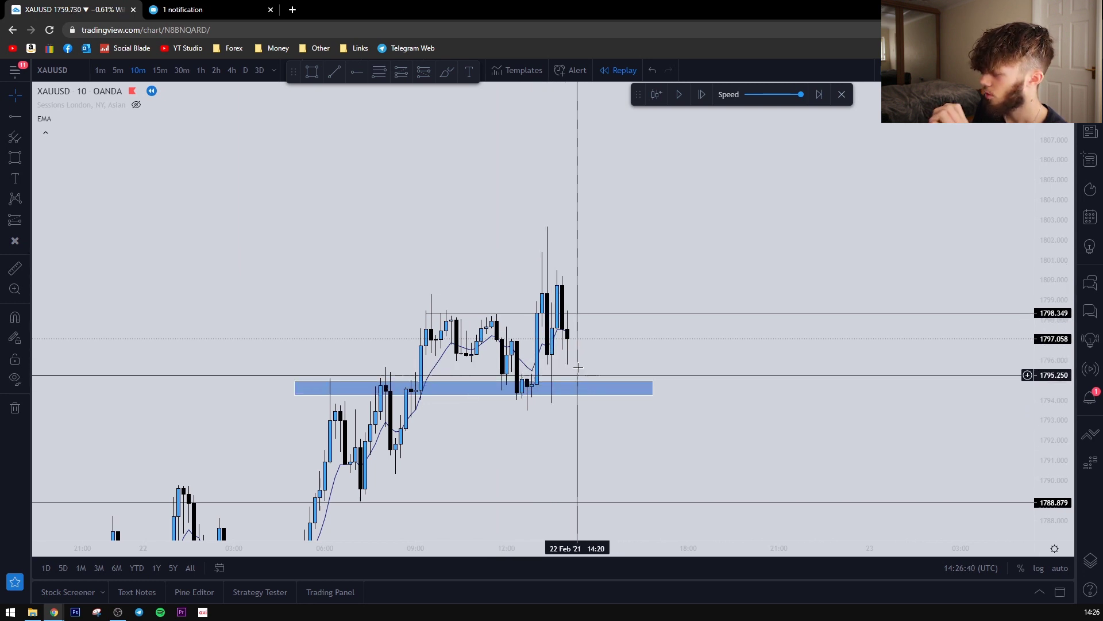
pyautogui.moveTo(586, 359); pyautogui.dragTo(577, 364)
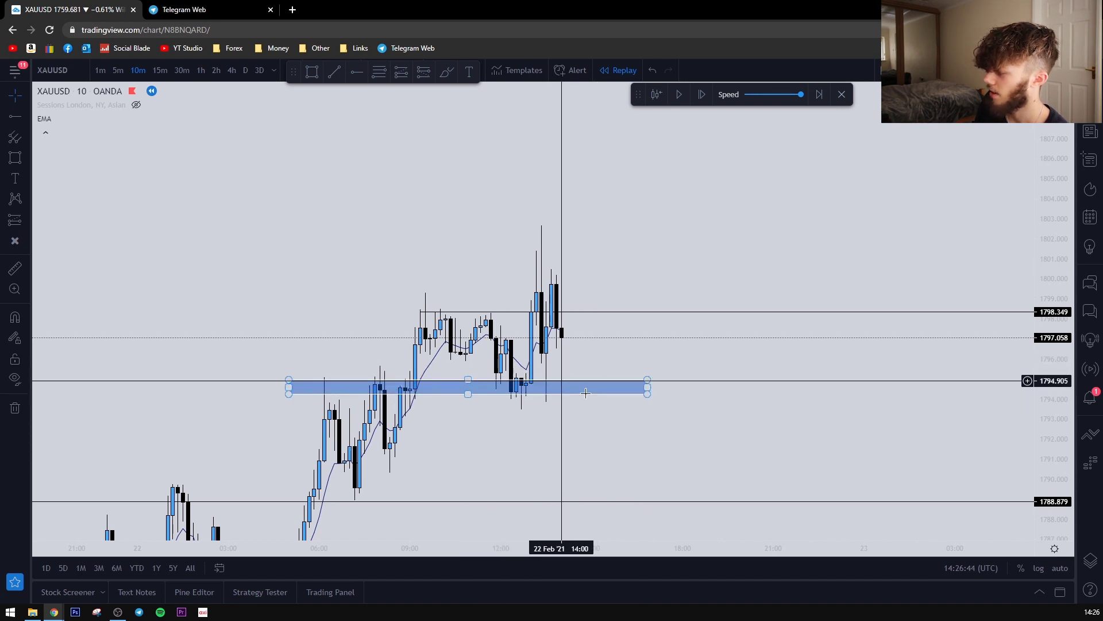
pyautogui.moveTo(602, 353); pyautogui.dragTo(589, 356)
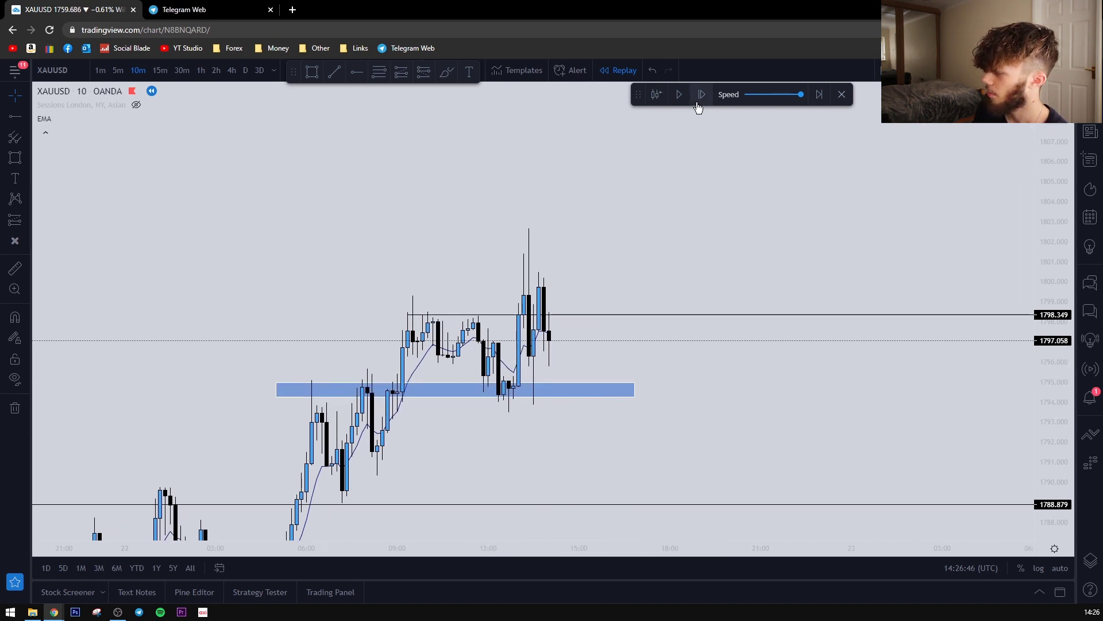
pyautogui.click(698, 108)
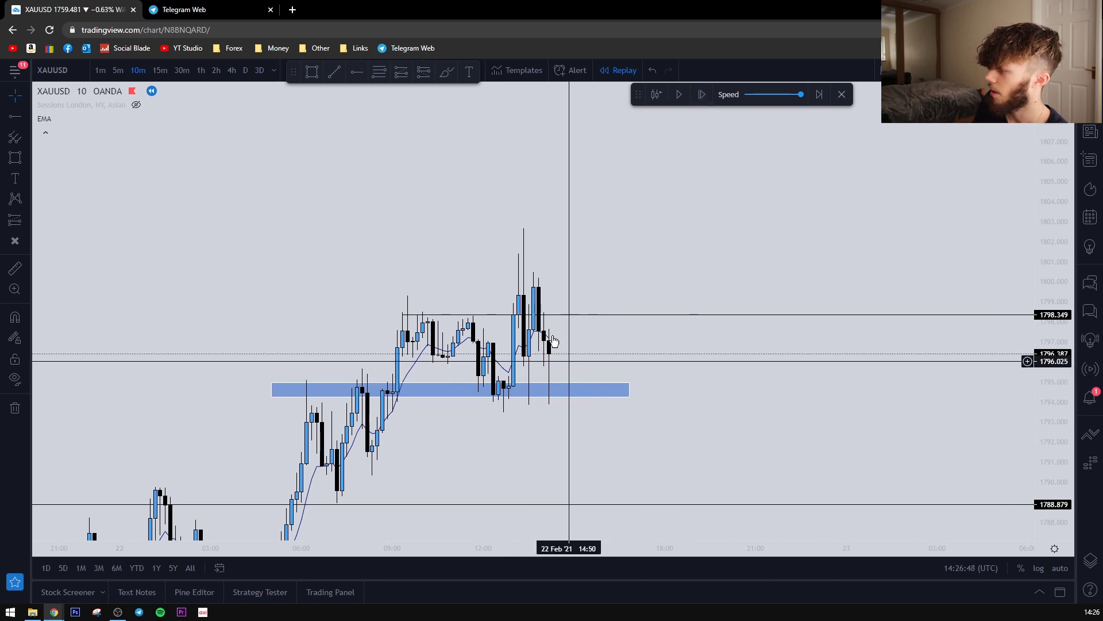
# Step: Place a long position at the blue support zone on the 5-minute chart, with entry at about 1794.849 and stop at about 1792.035
pyautogui.click(554, 382)
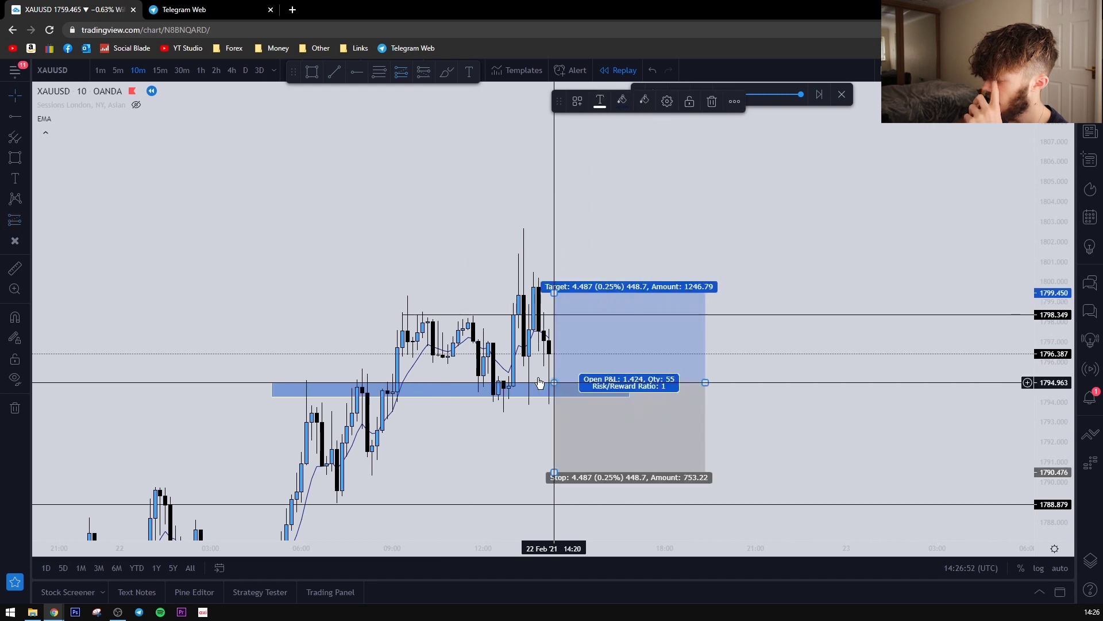
pyautogui.click(118, 70)
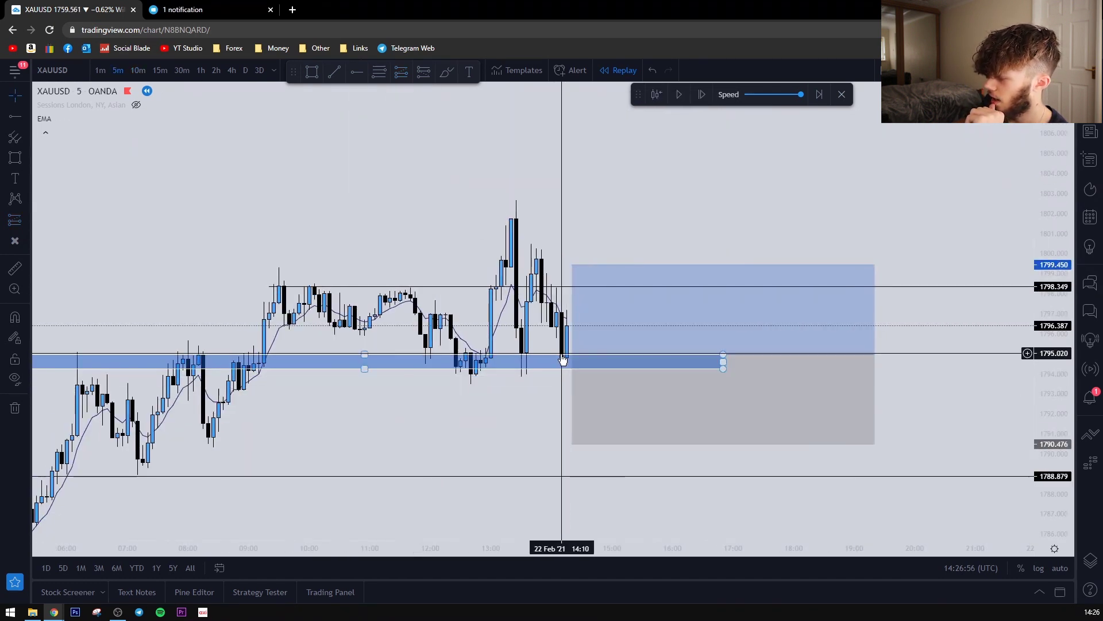
pyautogui.click(524, 361)
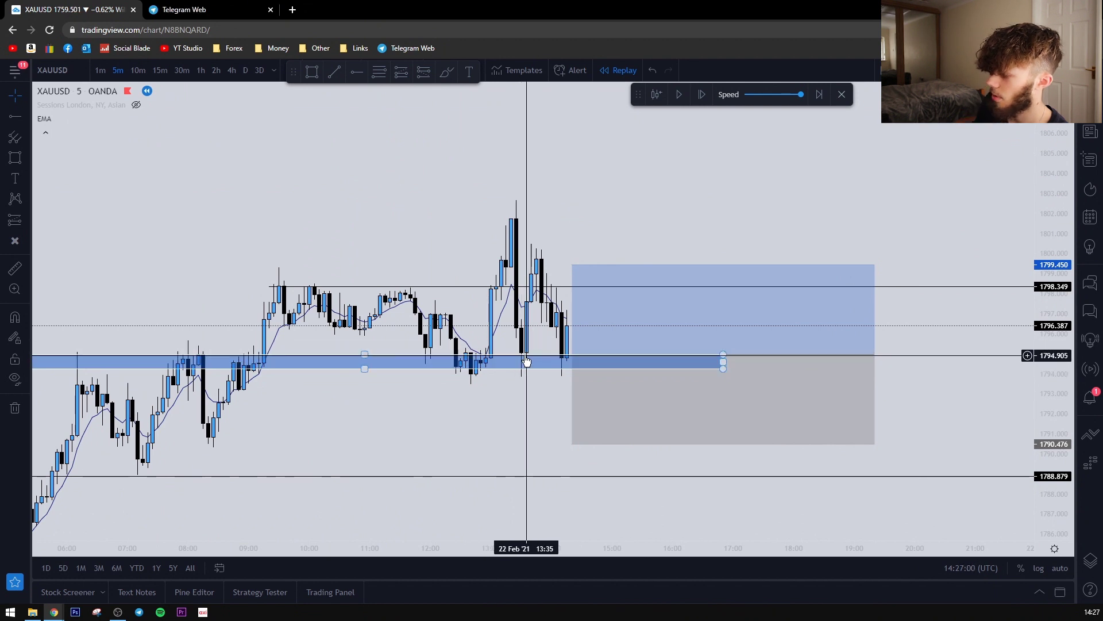
pyautogui.moveTo(556, 340)
pyautogui.mouseDown()
pyautogui.moveTo(576, 339)
pyautogui.moveTo(566, 340)
pyautogui.mouseUp()
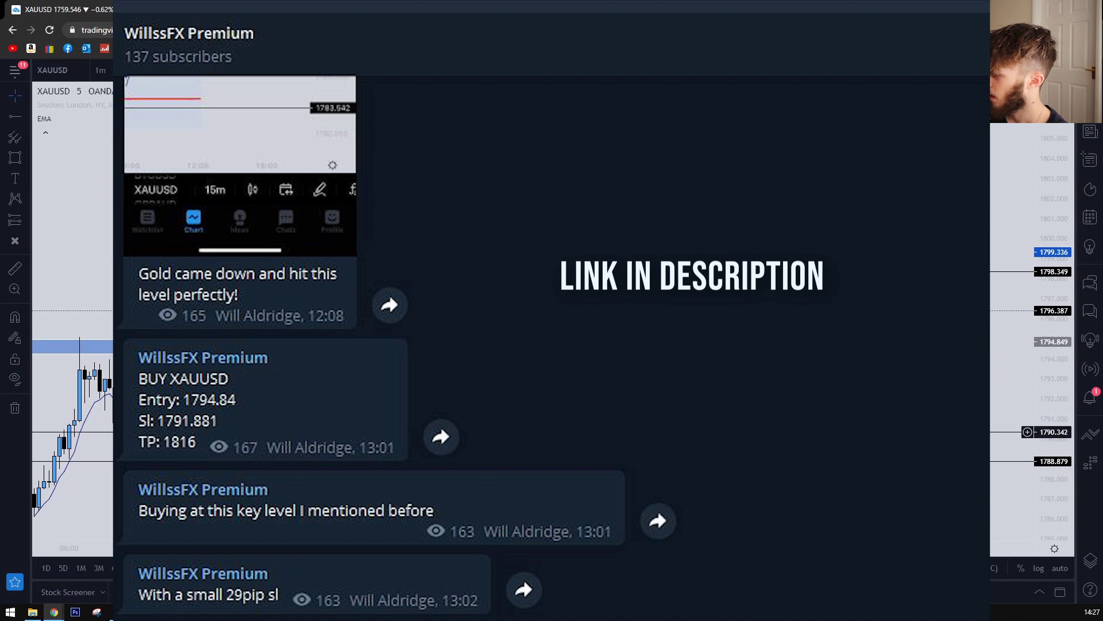
pyautogui.moveTo(564, 382); pyautogui.dragTo(568, 401)
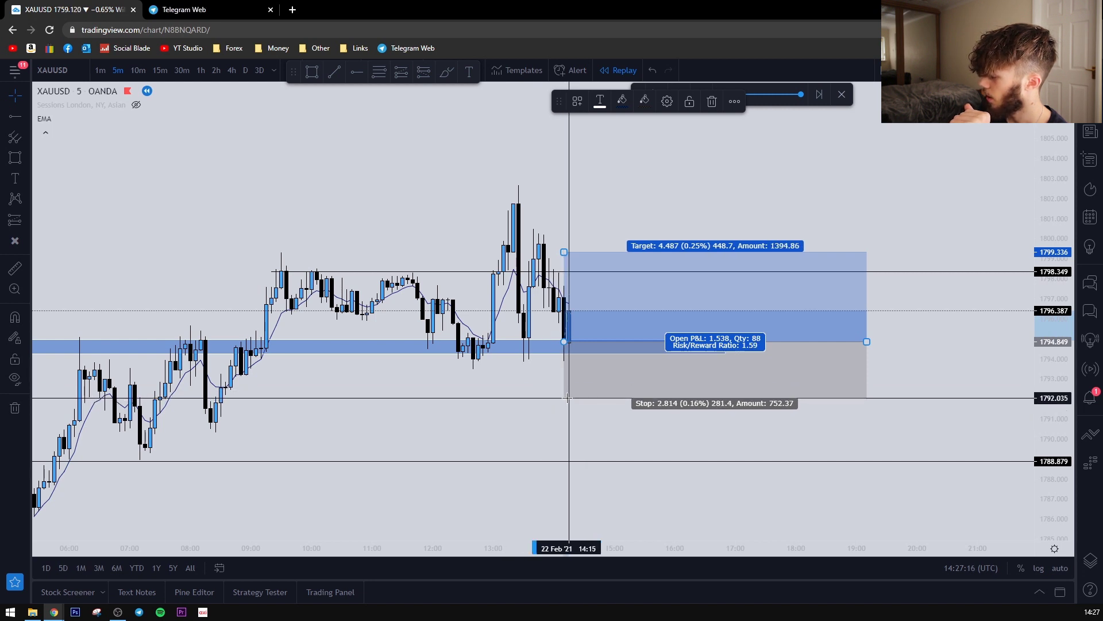
# Step: Raise the long position's target and set its profit level price to 1816
pyautogui.moveTo(537, 393); pyautogui.dragTo(544, 430)
pyautogui.scroll(-6, 864, 205)
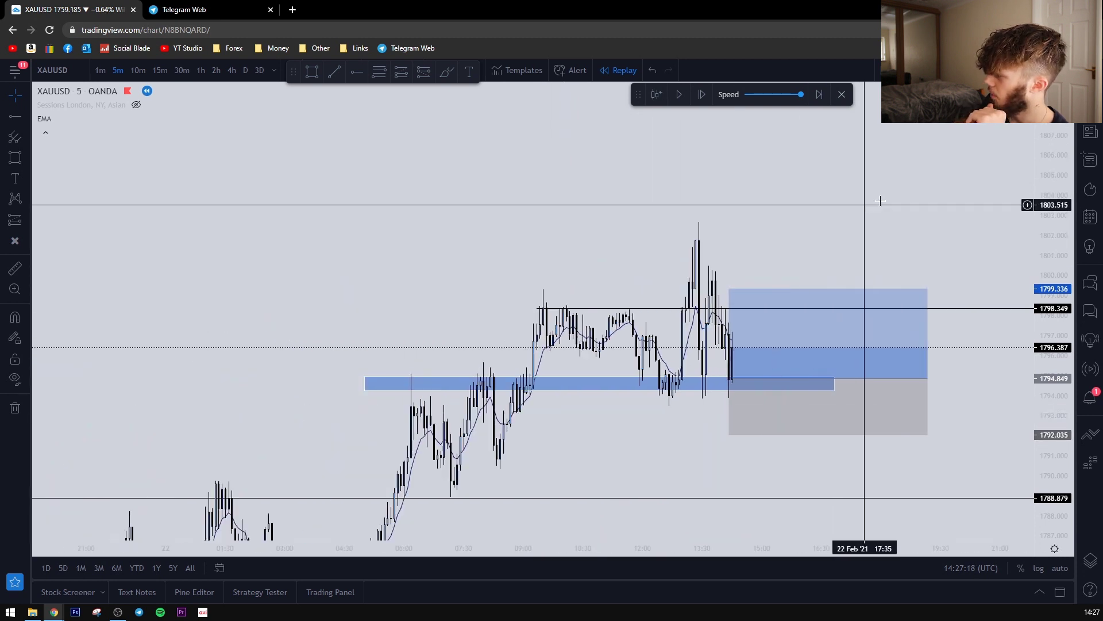
pyautogui.moveTo(1052, 256); pyautogui.dragTo(1052, 322)
pyautogui.moveTo(890, 240); pyautogui.dragTo(759, 318)
pyautogui.scroll(-3, 977, 215)
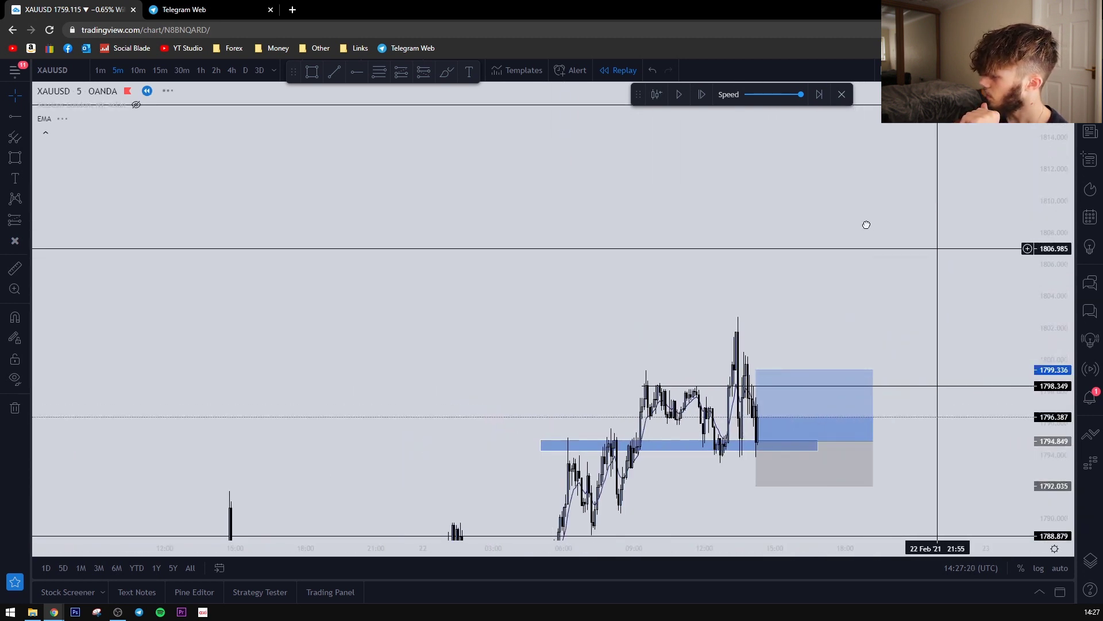
pyautogui.moveTo(864, 224); pyautogui.dragTo(851, 219)
pyautogui.click(743, 363)
pyautogui.moveTo(743, 363); pyautogui.dragTo(756, 112)
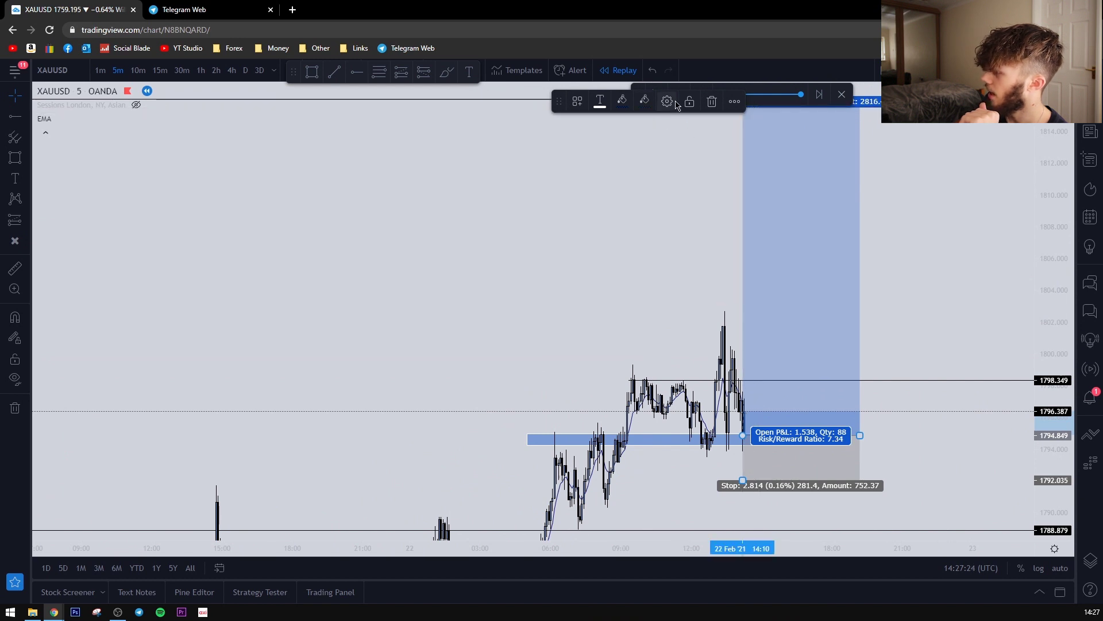
pyautogui.click(668, 101)
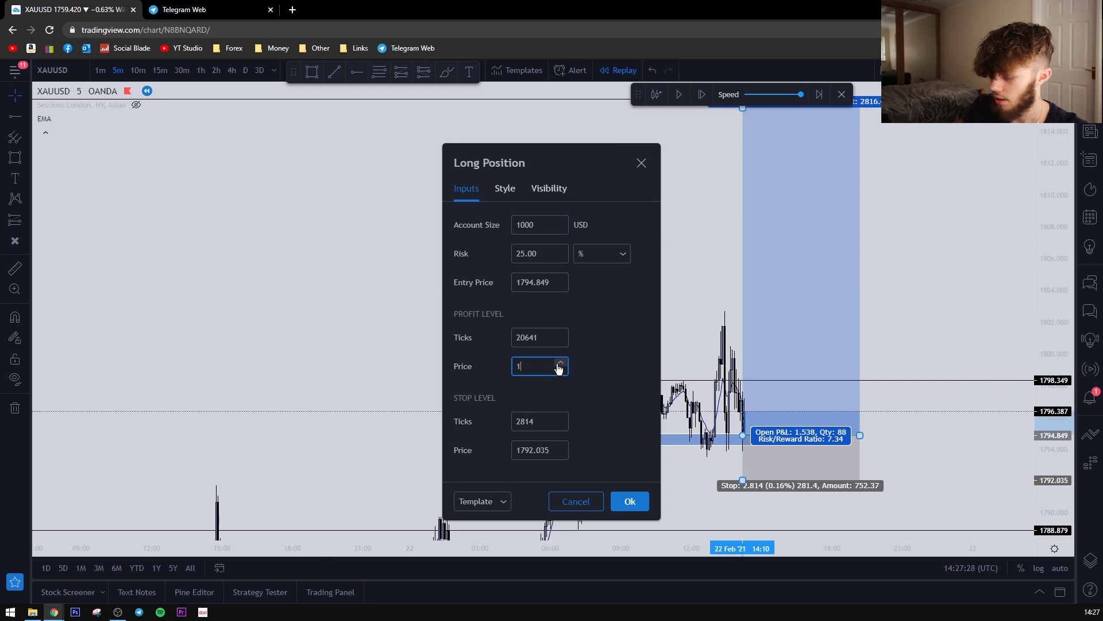
pyautogui.click(629, 501)
# Step: Play the replay and pause it once price has rallied most of the way toward the long position's target
pyautogui.scroll(2, 959, 256)
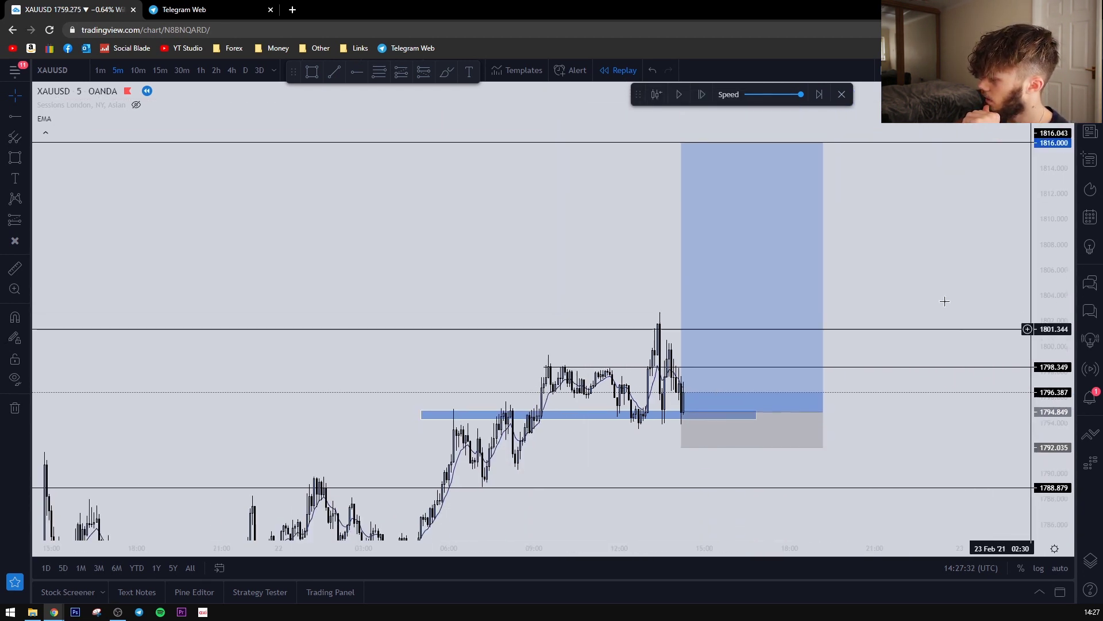
pyautogui.moveTo(712, 310); pyautogui.dragTo(704, 337)
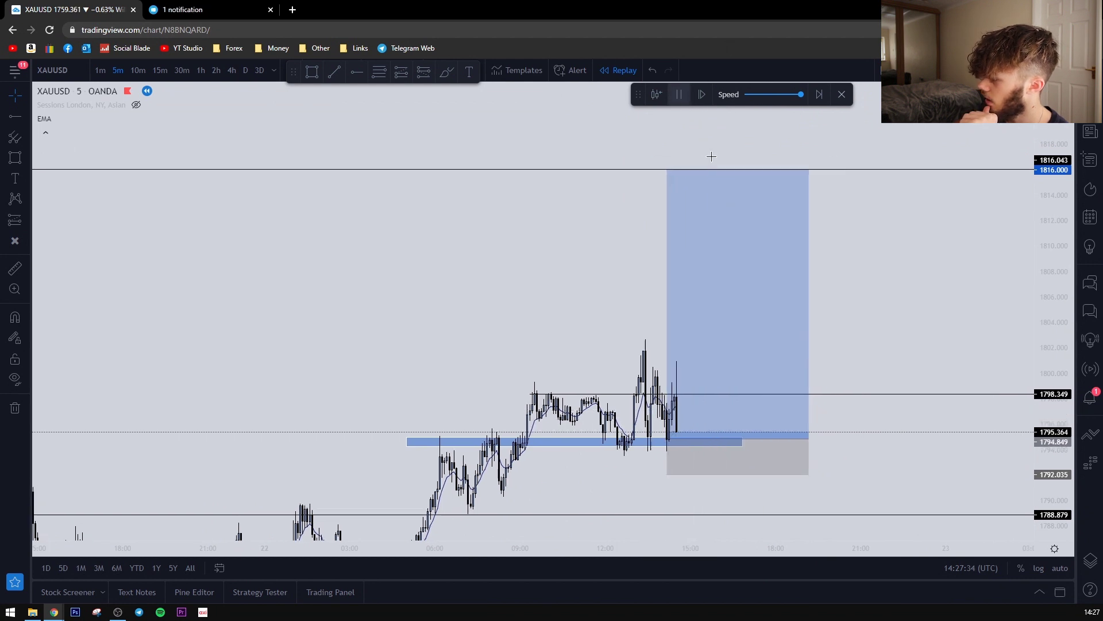
pyautogui.click(679, 94)
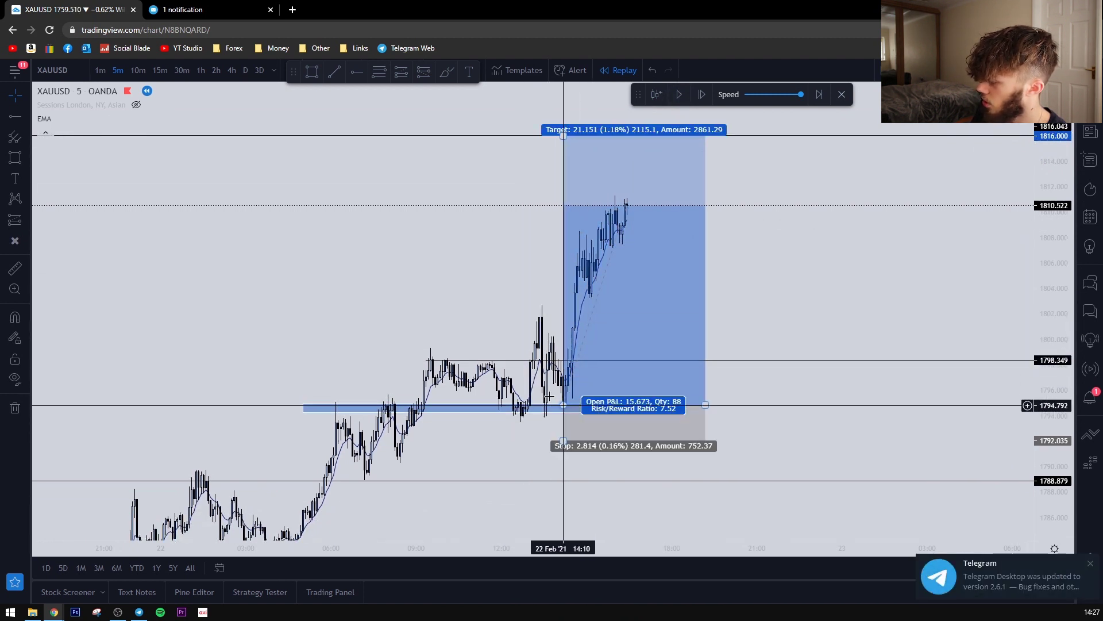
pyautogui.moveTo(547, 396)
pyautogui.mouseDown()
pyautogui.moveTo(537, 415)
pyautogui.moveTo(563, 401)
pyautogui.moveTo(542, 393)
pyautogui.mouseUp()
pyautogui.click(435, 405)
pyautogui.press('Delete')
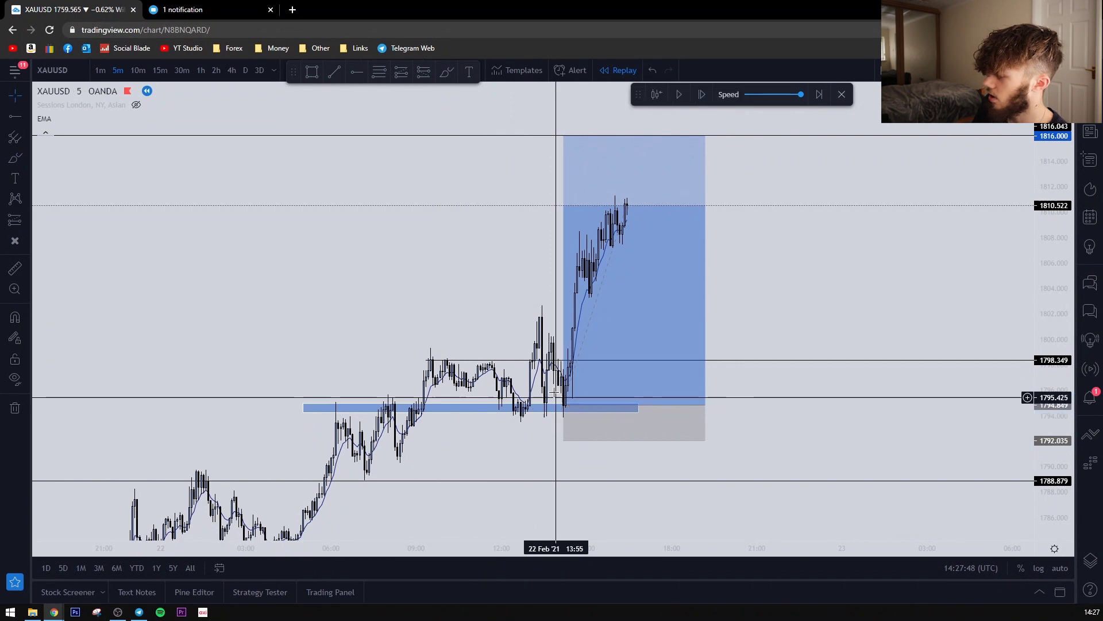
# Step: Draw a Fibonacci retracement from the swing low at about 1790.274 up to the swing high at about 1802.654
pyautogui.moveTo(483, 295); pyautogui.dragTo(484, 243)
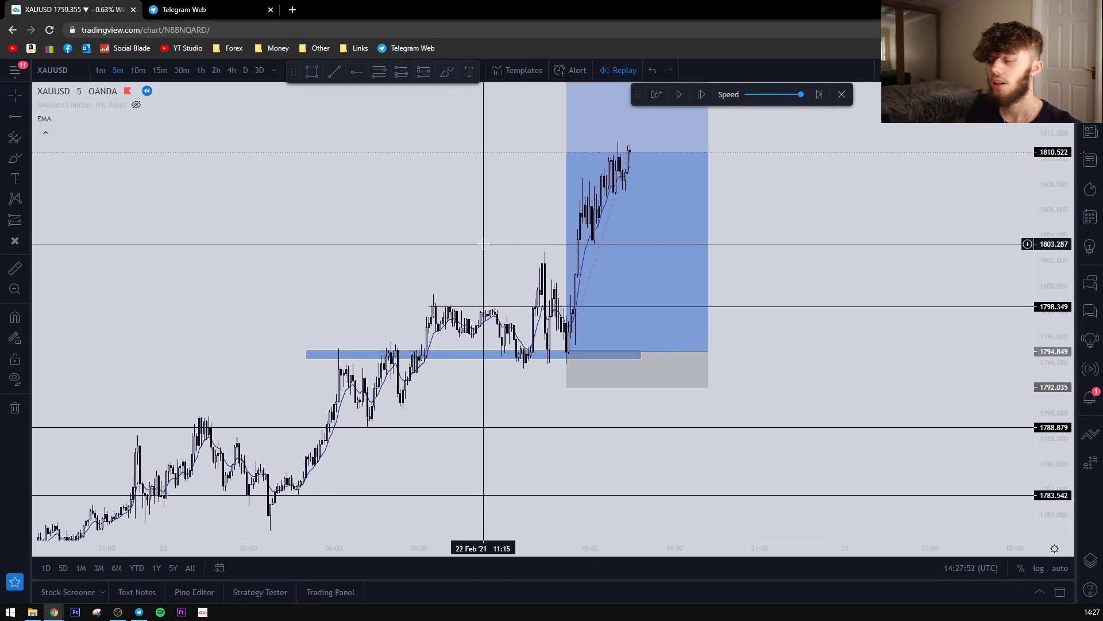
pyautogui.click(378, 73)
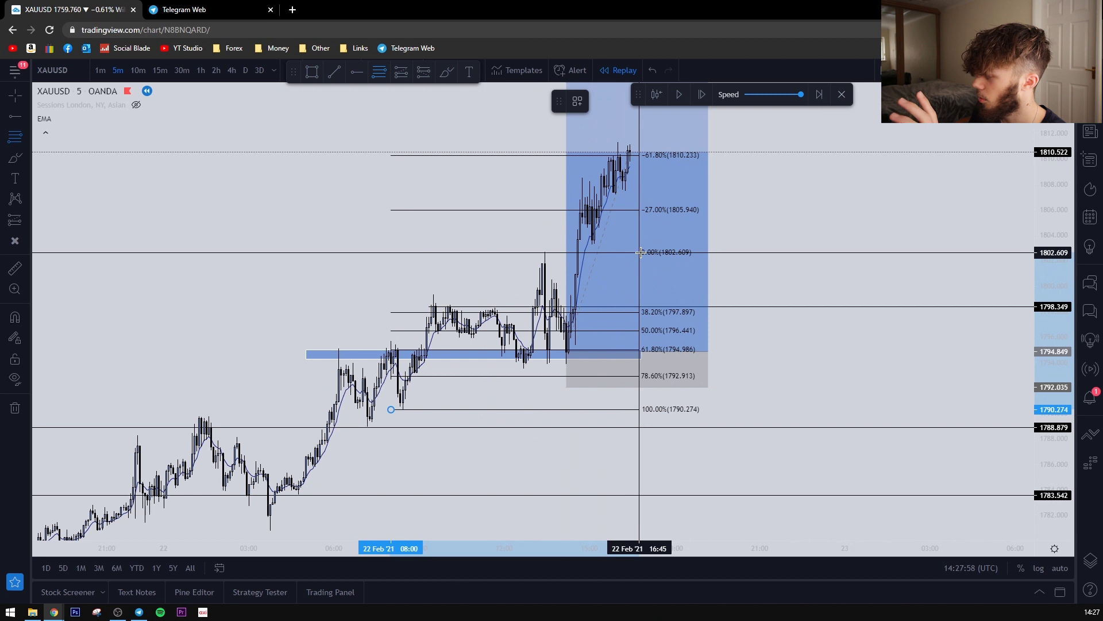
pyautogui.click(641, 251)
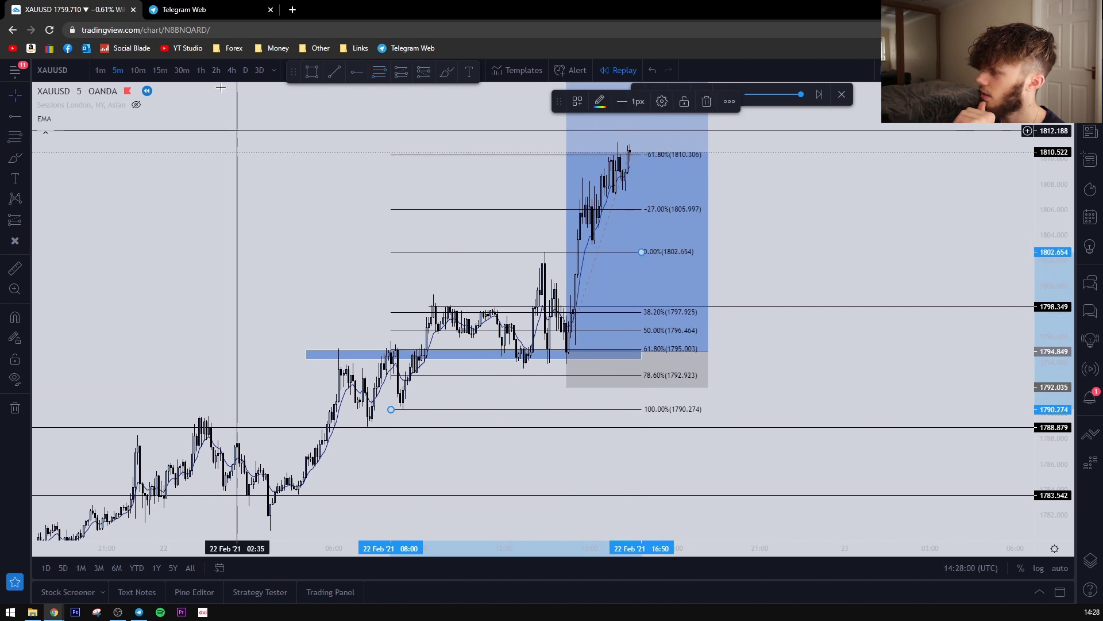
# Step: Switch to the 10-minute chart and move the retracement's 100% level onto the swing low's wick at about 1790.339
pyautogui.click(138, 70)
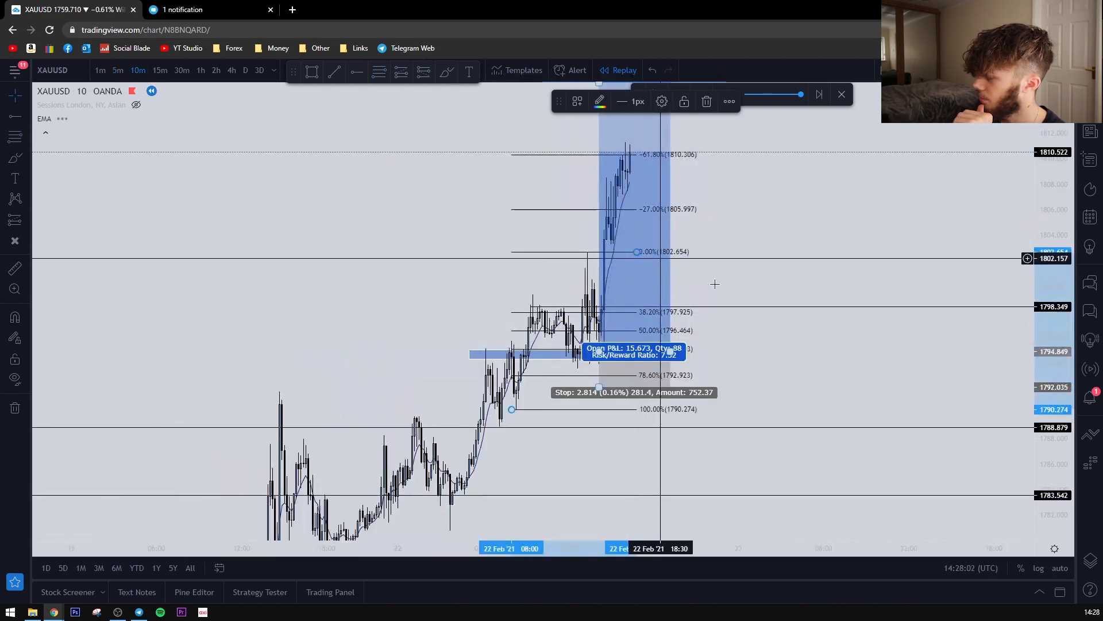
pyautogui.scroll(7, 684, 348)
pyautogui.moveTo(667, 443); pyautogui.dragTo(988, 460)
pyautogui.scroll(2, 1020, 470)
pyautogui.moveTo(1051, 495); pyautogui.dragTo(1041, 401)
pyautogui.moveTo(936, 470); pyautogui.dragTo(994, 337)
pyautogui.scroll(2, 719, 357)
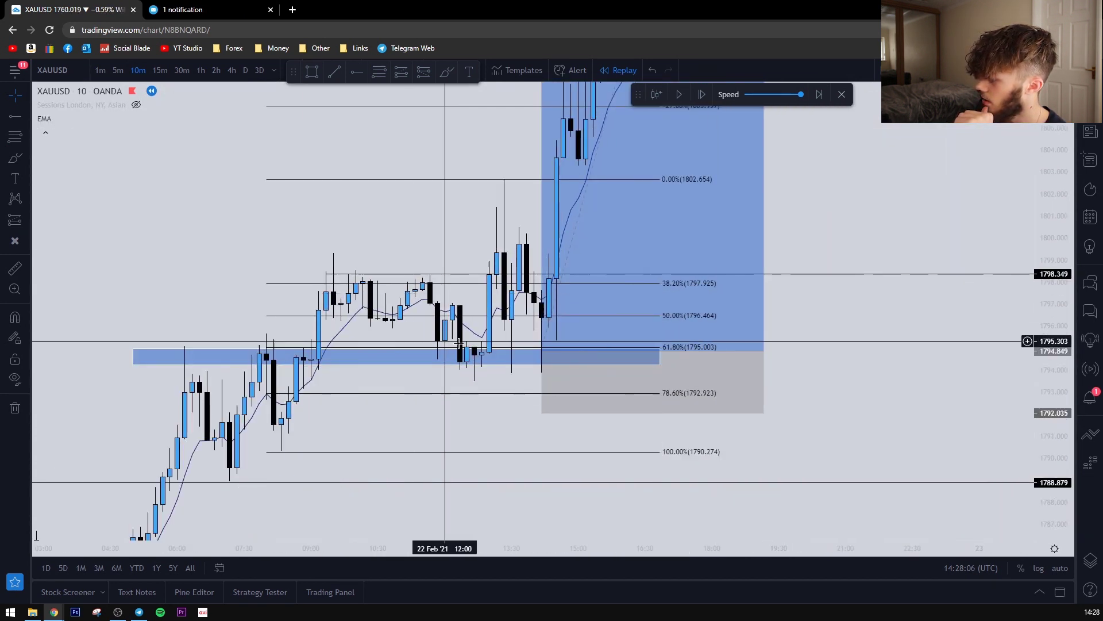
pyautogui.click(283, 446)
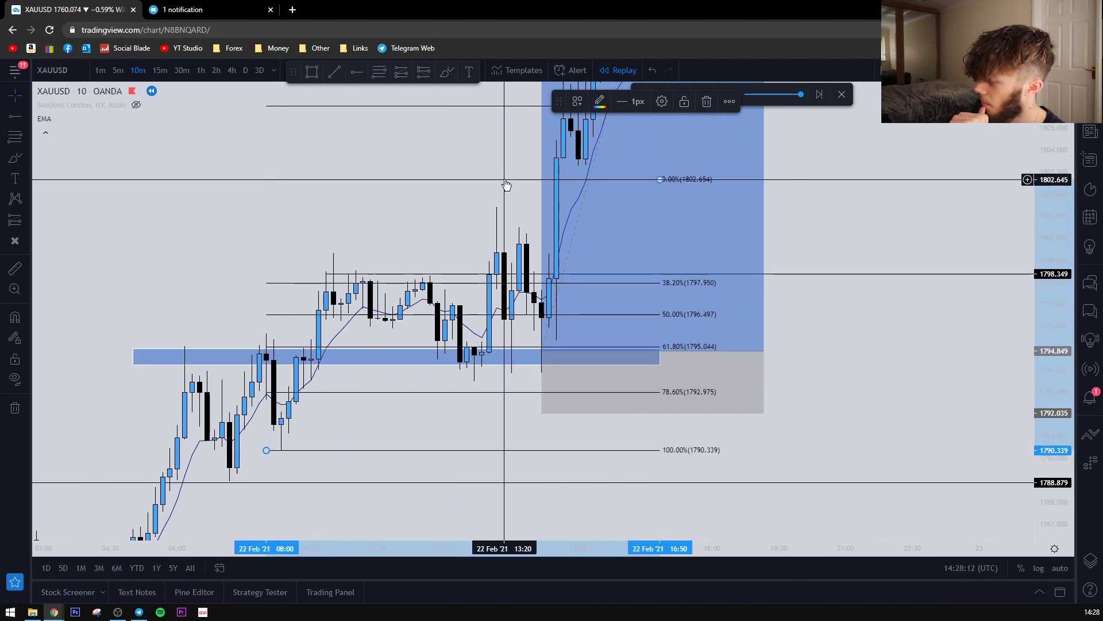
pyautogui.click(511, 201)
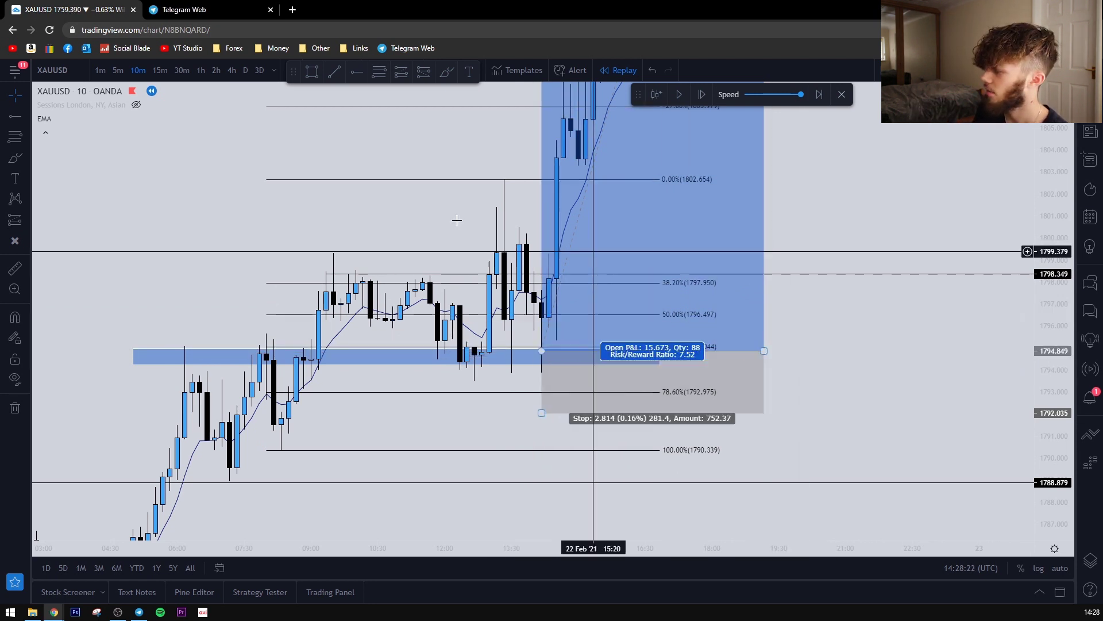
# Step: Check price against the retracement's -61.80% extension and delete the Fibonacci retracement
pyautogui.click(473, 185)
pyautogui.moveTo(894, 172); pyautogui.dragTo(878, 444)
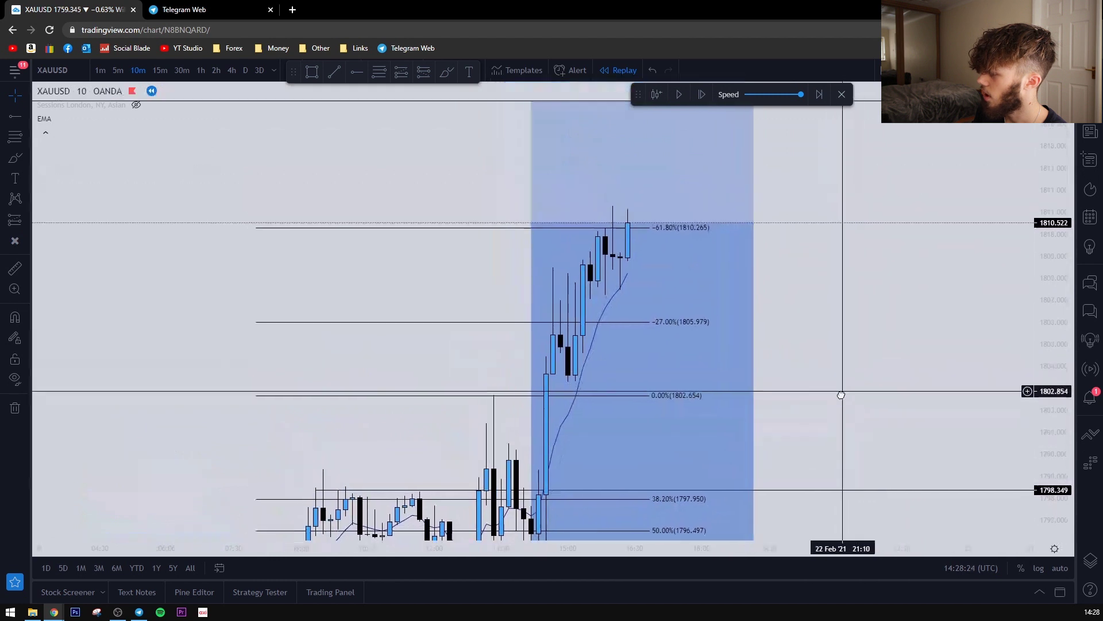
pyautogui.click(522, 232)
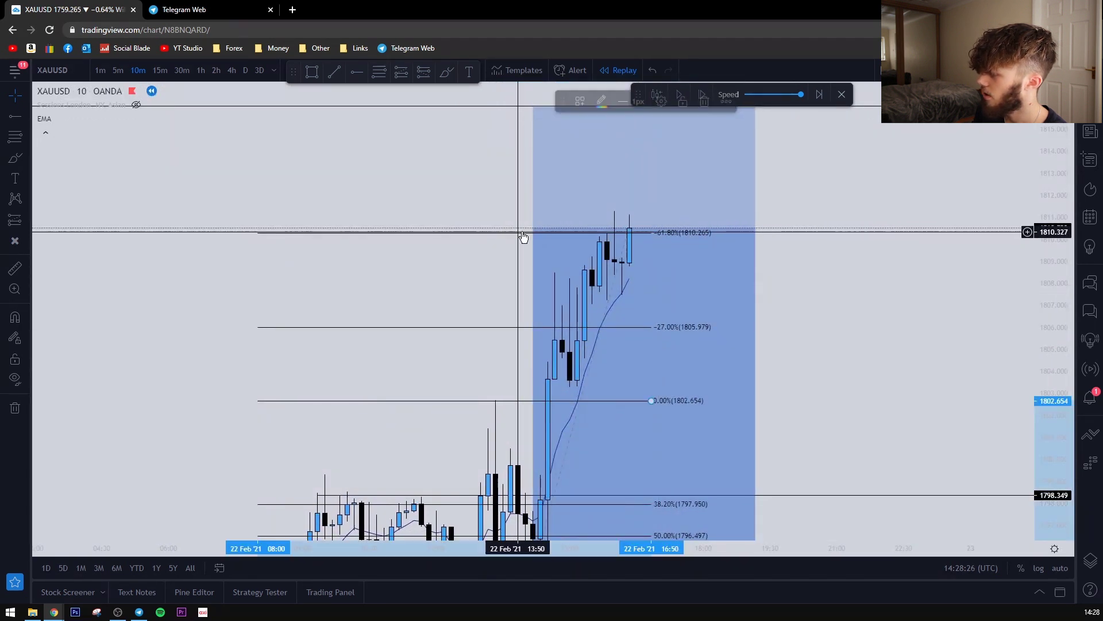
pyautogui.press('Delete')
# Step: Play the replay until price reaches the 1816 target, widening the long position in time to cover the move, and pause it
pyautogui.click(679, 97)
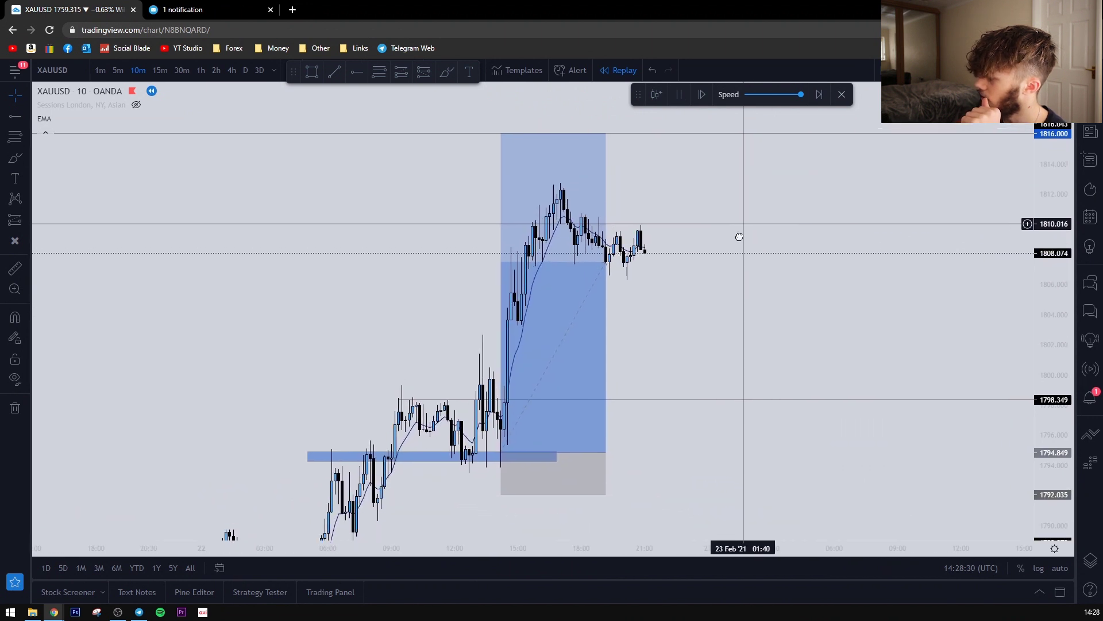
pyautogui.moveTo(534, 464); pyautogui.dragTo(663, 463)
pyautogui.click(709, 340)
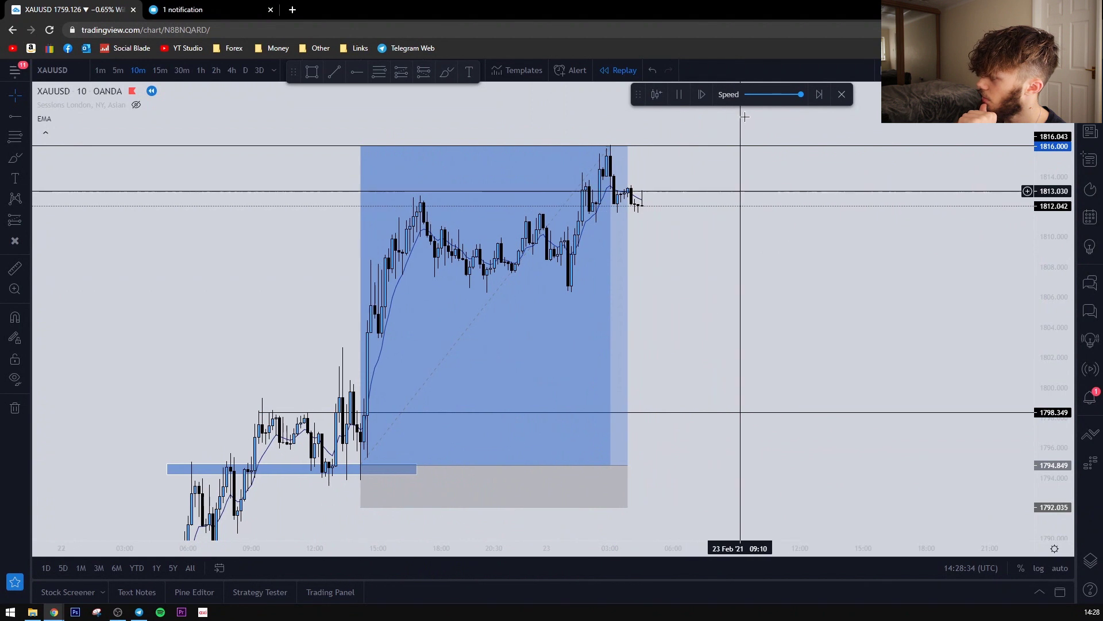
pyautogui.click(679, 94)
# Step: Delete the long position that ran to the 1816 target
pyautogui.click(567, 200)
pyautogui.press('Delete')
pyautogui.scroll(-4, 542, 355)
pyautogui.moveTo(924, 296); pyautogui.dragTo(837, 293)
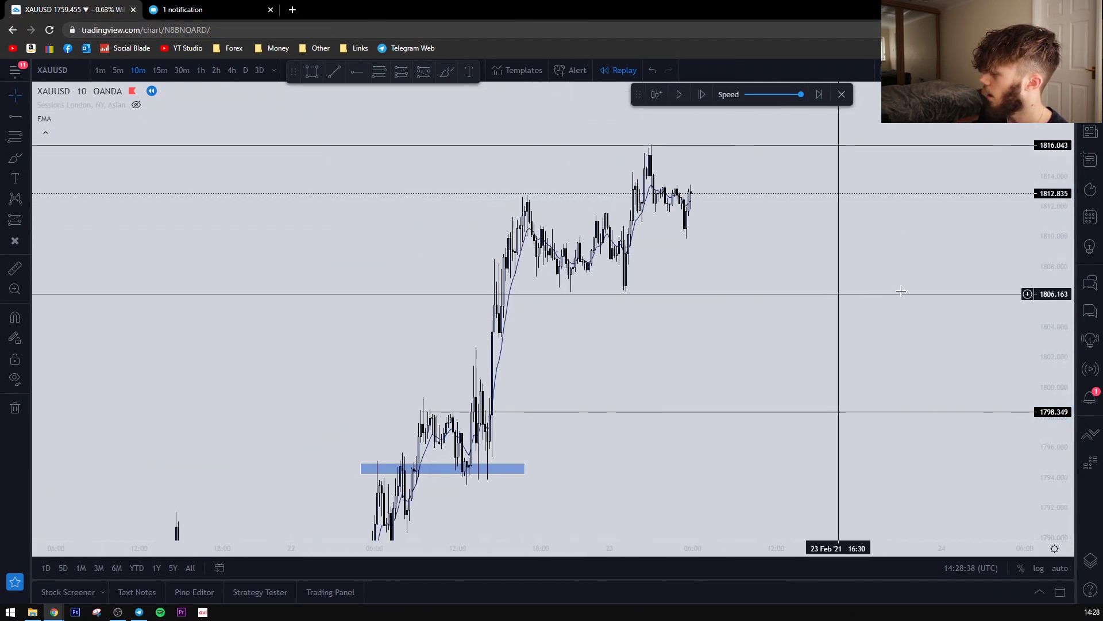
# Step: Undo the deletion of the long position
pyautogui.click(1089, 74)
pyautogui.click(1089, 74)
pyautogui.moveTo(700, 347); pyautogui.dragTo(696, 341)
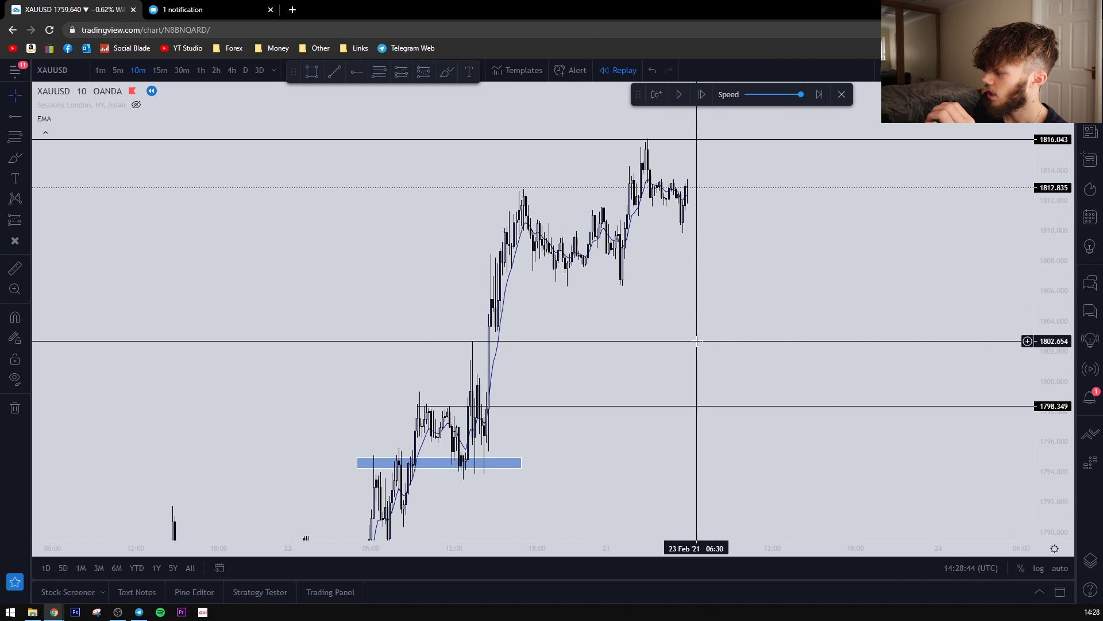
pyautogui.moveTo(547, 413); pyautogui.dragTo(696, 330)
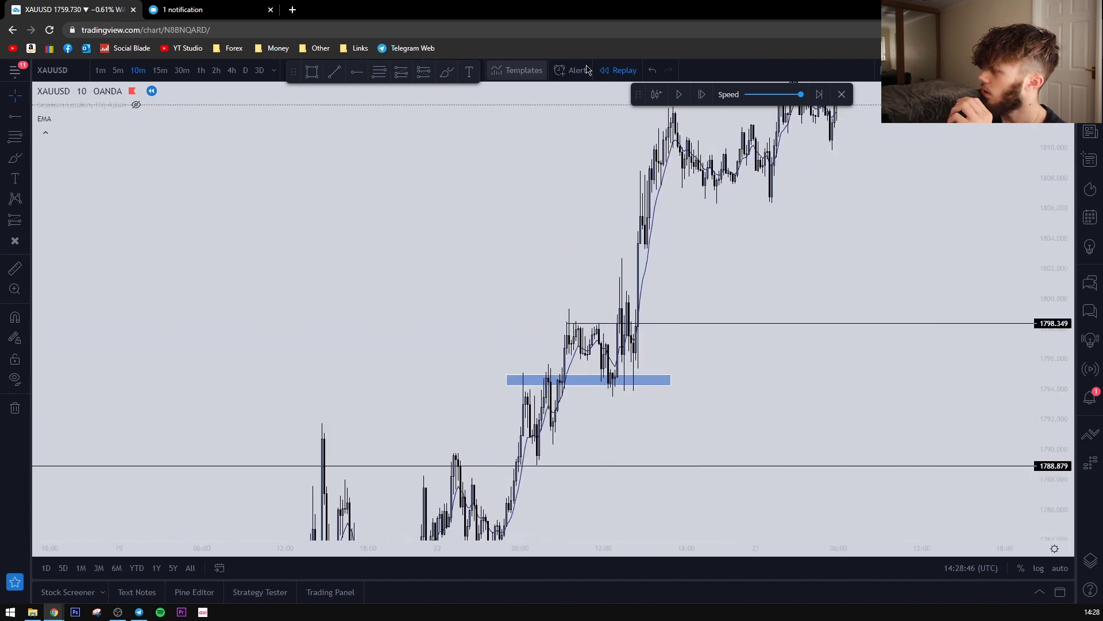
pyautogui.click(658, 76)
pyautogui.click(657, 77)
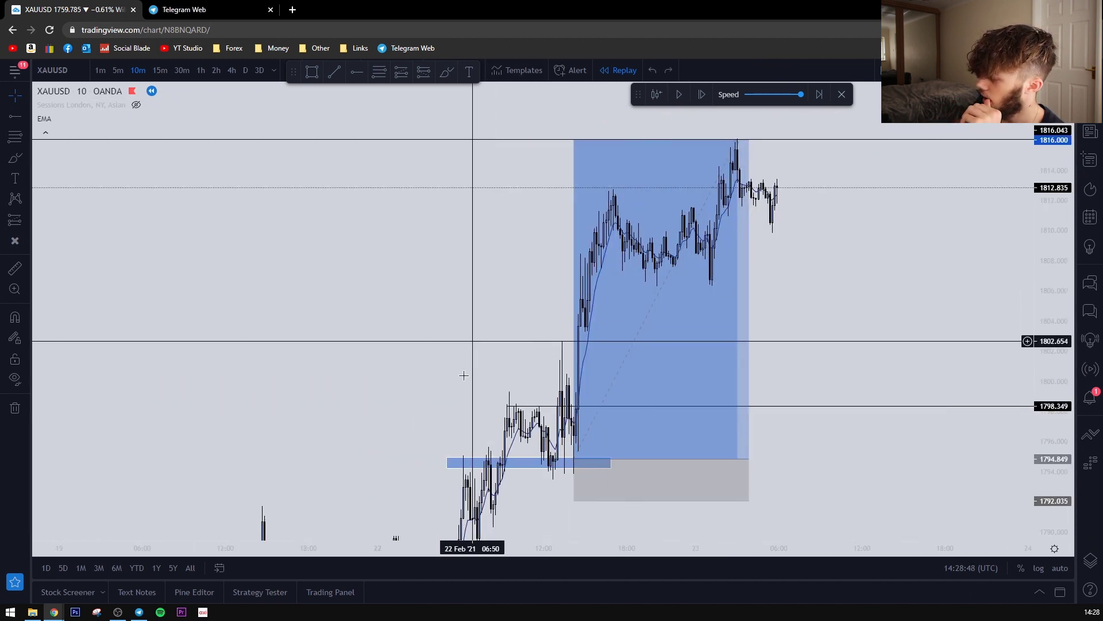
# Step: Examine the candles around the long position's entry and stop zone at the support rectangle up close
pyautogui.moveTo(458, 486); pyautogui.dragTo(560, 342)
pyautogui.scroll(5, 603, 387)
pyautogui.moveTo(603, 387); pyautogui.dragTo(697, 431)
pyautogui.scroll(2, 953, 480)
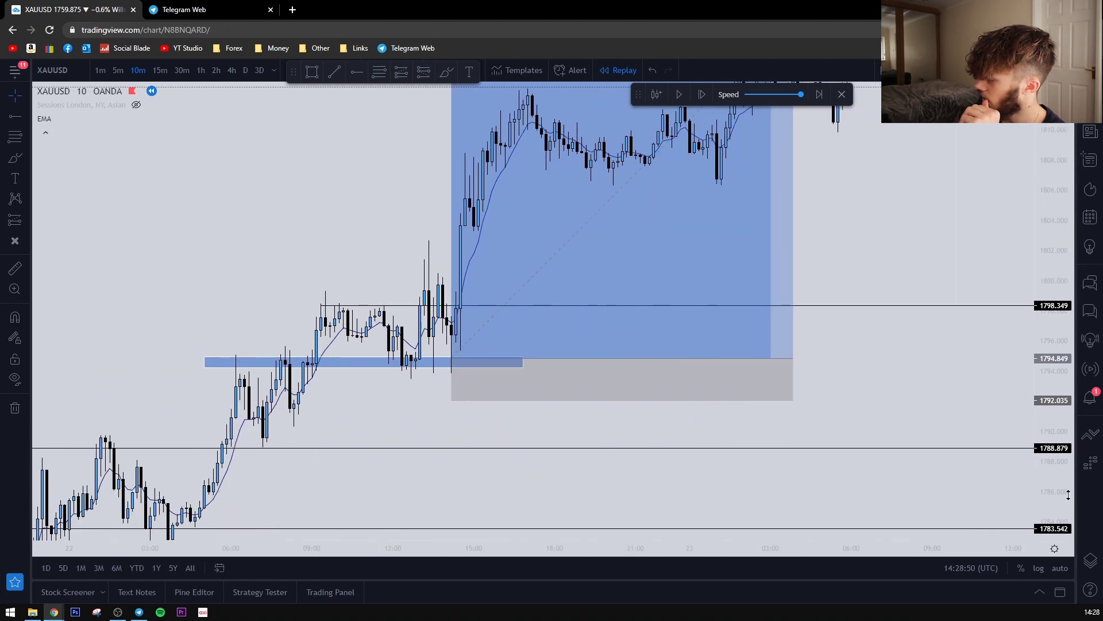
pyautogui.moveTo(1066, 492); pyautogui.dragTo(1066, 402)
pyautogui.moveTo(858, 424); pyautogui.dragTo(915, 393)
pyautogui.moveTo(447, 412); pyautogui.dragTo(486, 395)
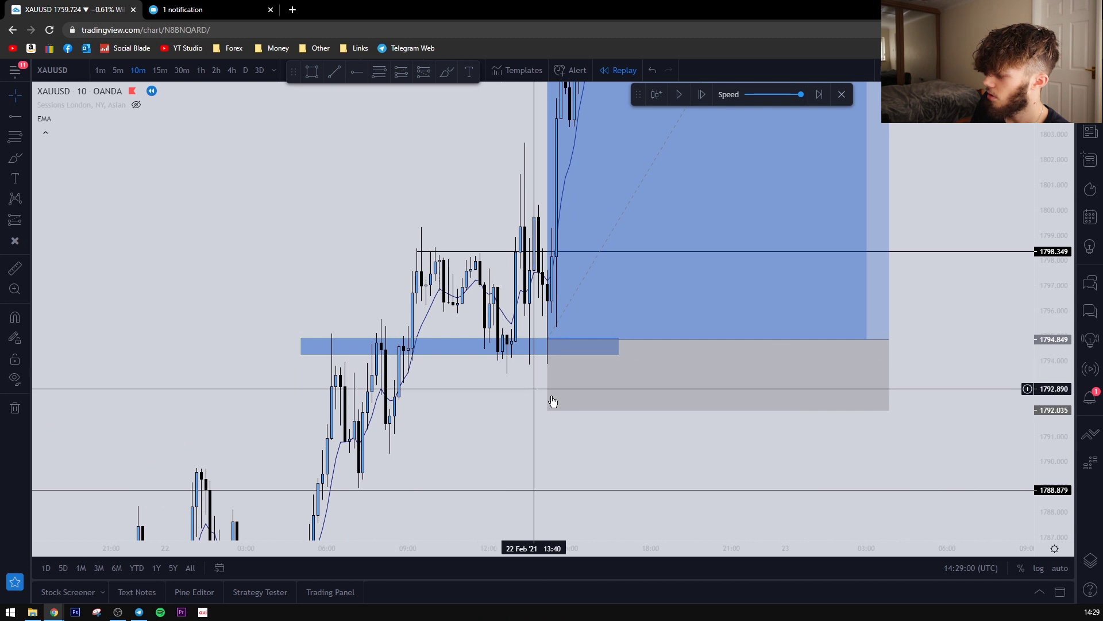
# Step: Try tighter stops for the long position, up to about 1793.84, and return the stop to about 1792.05
pyautogui.moveTo(547, 410)
pyautogui.mouseDown()
pyautogui.moveTo(545, 375)
pyautogui.moveTo(557, 426)
pyautogui.mouseUp()
pyautogui.scroll(1, 536, 382)
pyautogui.scroll(3, 534, 380)
pyautogui.moveTo(196, 248); pyautogui.dragTo(545, 274)
pyautogui.moveTo(1041, 226); pyautogui.dragTo(1034, 308)
pyautogui.scroll(-1, 640, 274)
pyautogui.moveTo(640, 273); pyautogui.dragTo(506, 269)
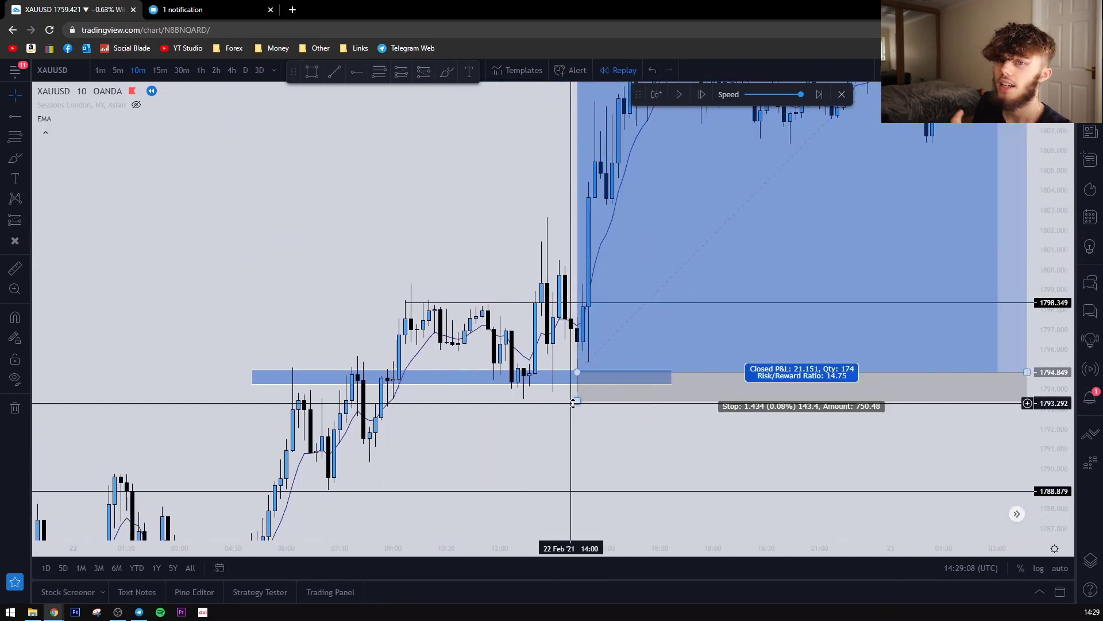
pyautogui.moveTo(572, 403); pyautogui.dragTo(585, 424)
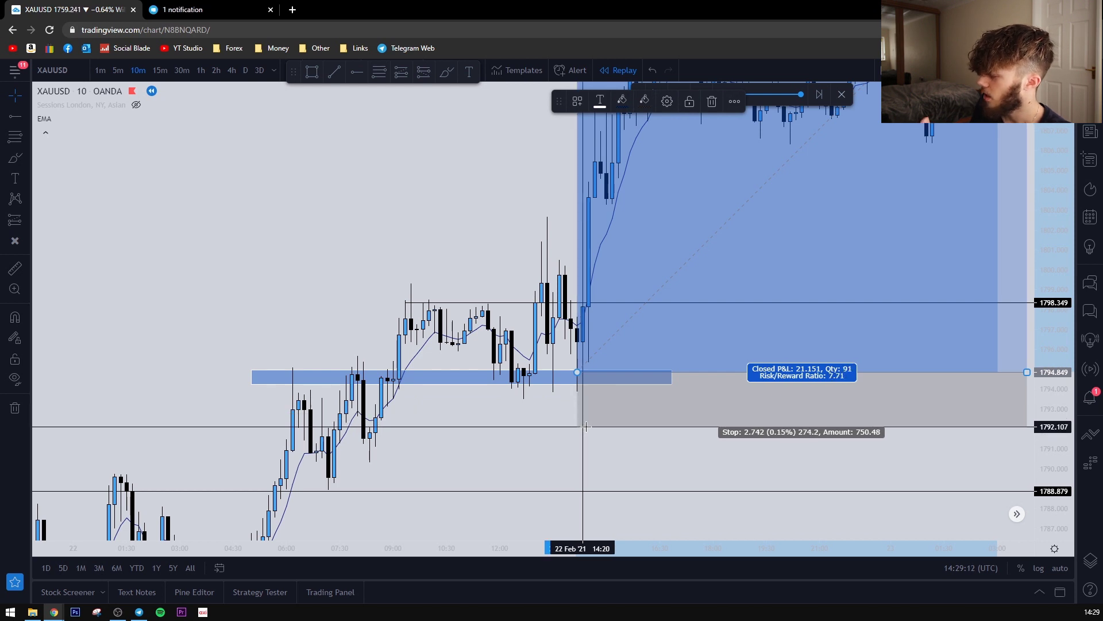
pyautogui.click(549, 422)
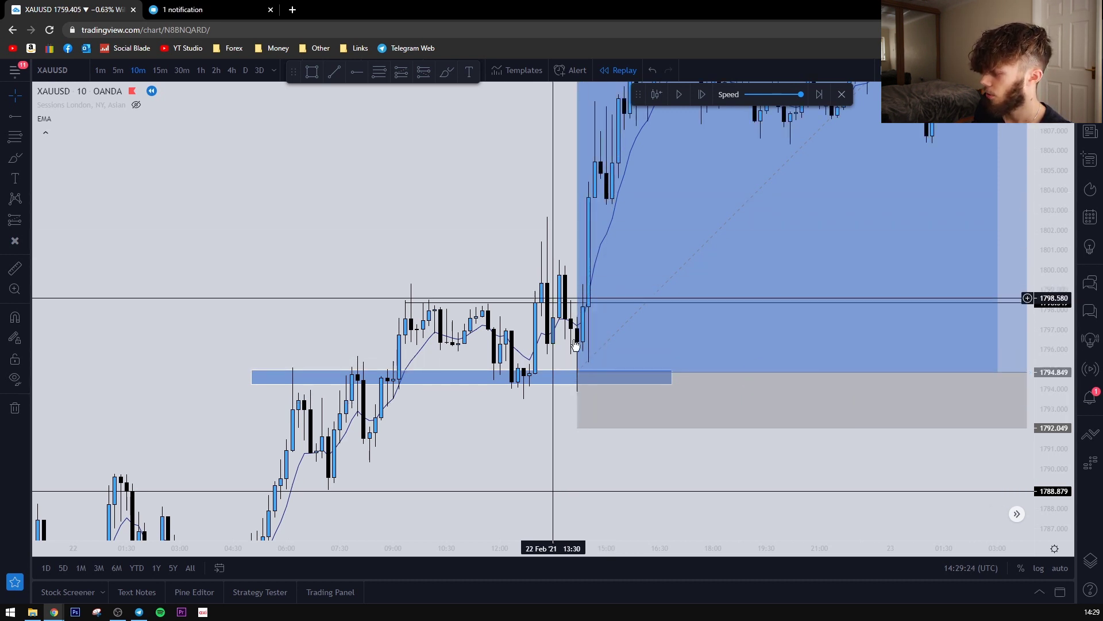
pyautogui.moveTo(577, 428); pyautogui.dragTo(583, 391)
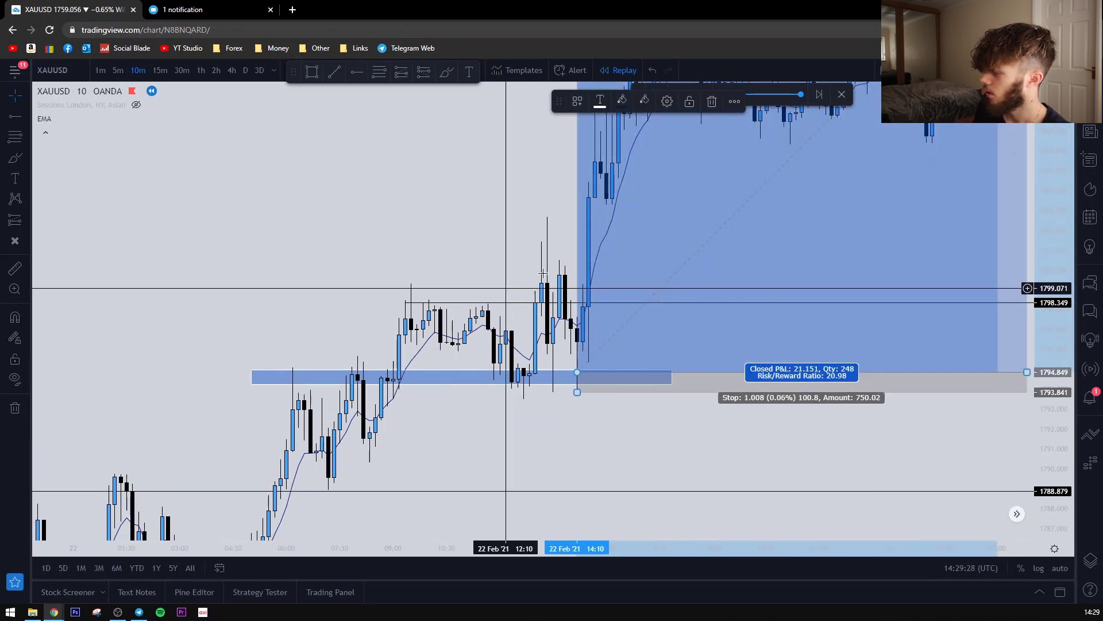
pyautogui.moveTo(577, 392); pyautogui.dragTo(585, 420)
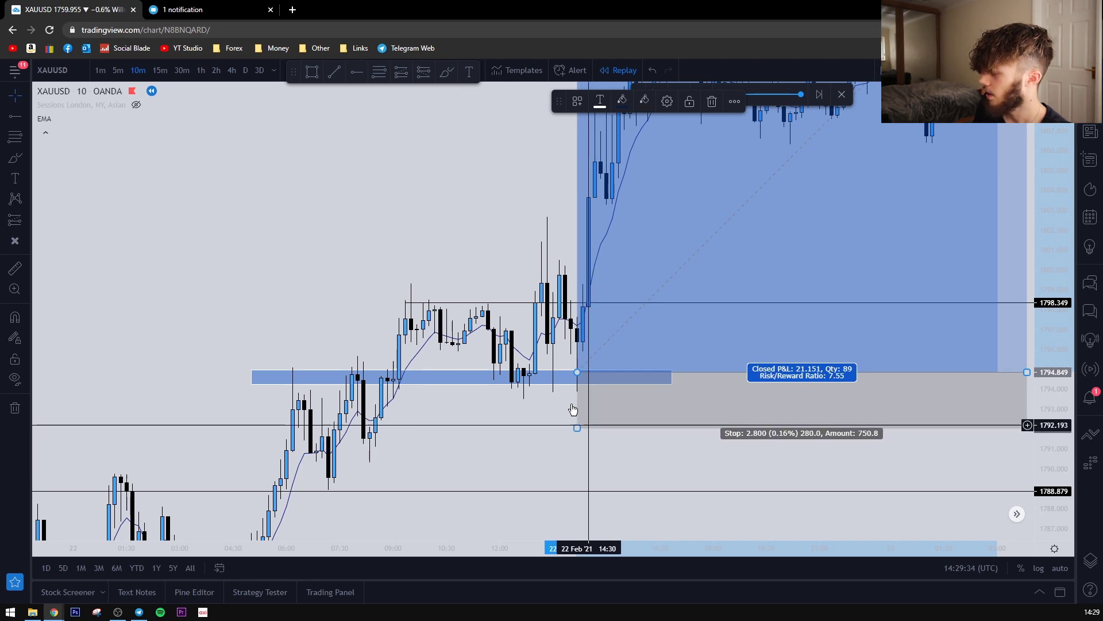
# Step: Shorten the long position in time so it ends at 23 Feb 03:00 on the 1816 peak, and show the watchlist
pyautogui.moveTo(522, 183); pyautogui.dragTo(421, 227)
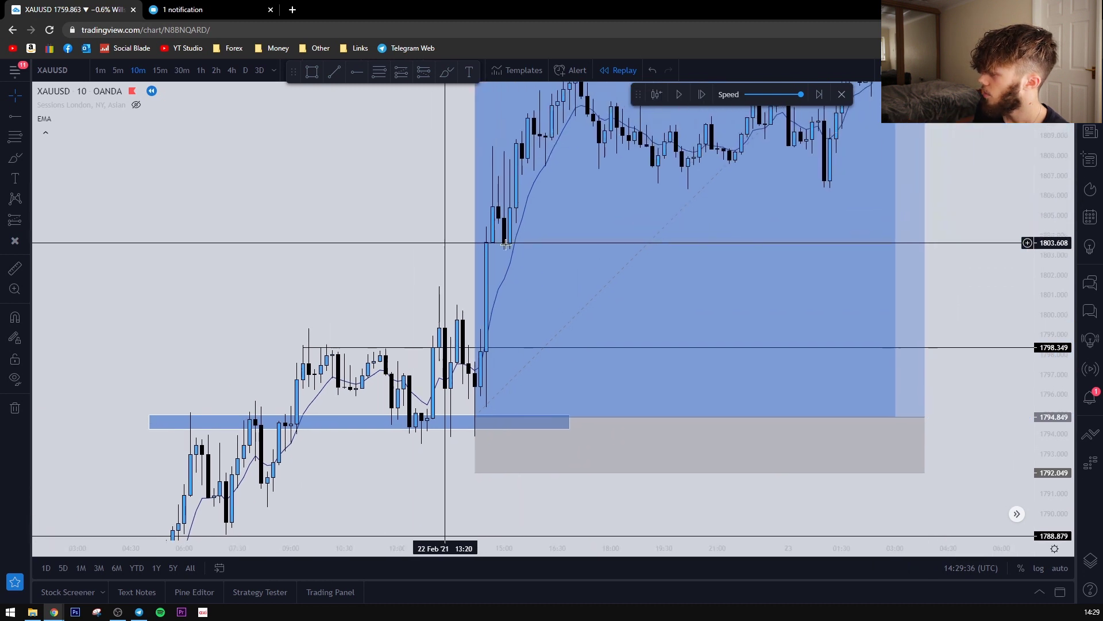
pyautogui.scroll(-3, 1027, 190)
pyautogui.moveTo(1047, 185); pyautogui.dragTo(1047, 275)
pyautogui.moveTo(975, 231); pyautogui.dragTo(816, 277)
pyautogui.scroll(-1, 938, 286)
pyautogui.moveTo(801, 453); pyautogui.dragTo(782, 457)
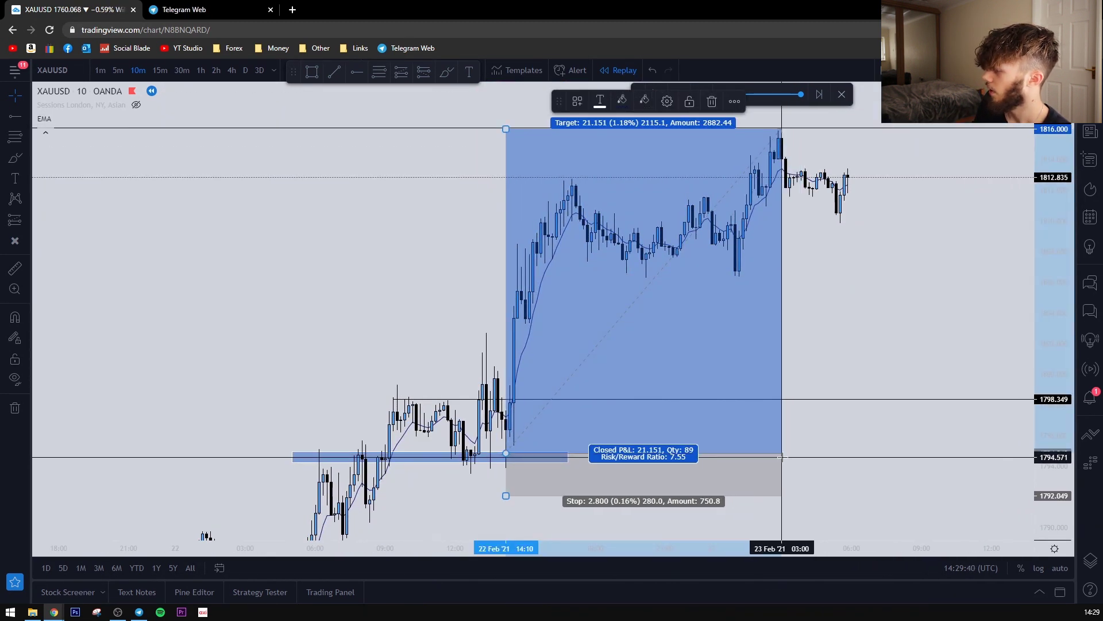
pyautogui.click(813, 383)
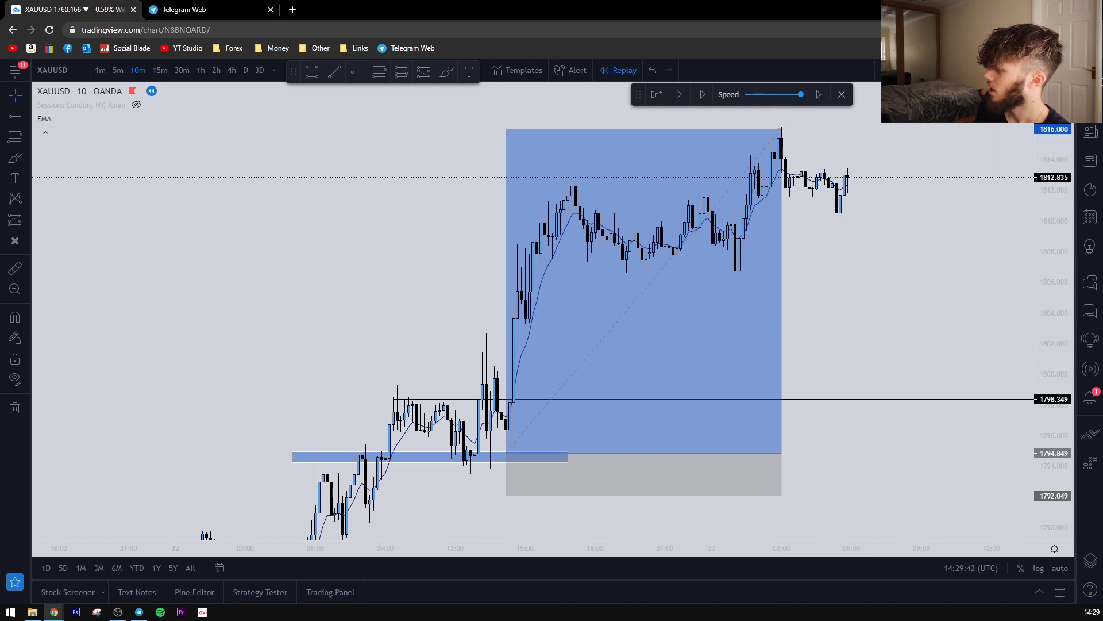
pyautogui.click(1095, 76)
# Step: Mark the top and bottom of the consolidation before the entry with red brush lines, and undo both strokes
pyautogui.moveTo(691, 336); pyautogui.dragTo(758, 287)
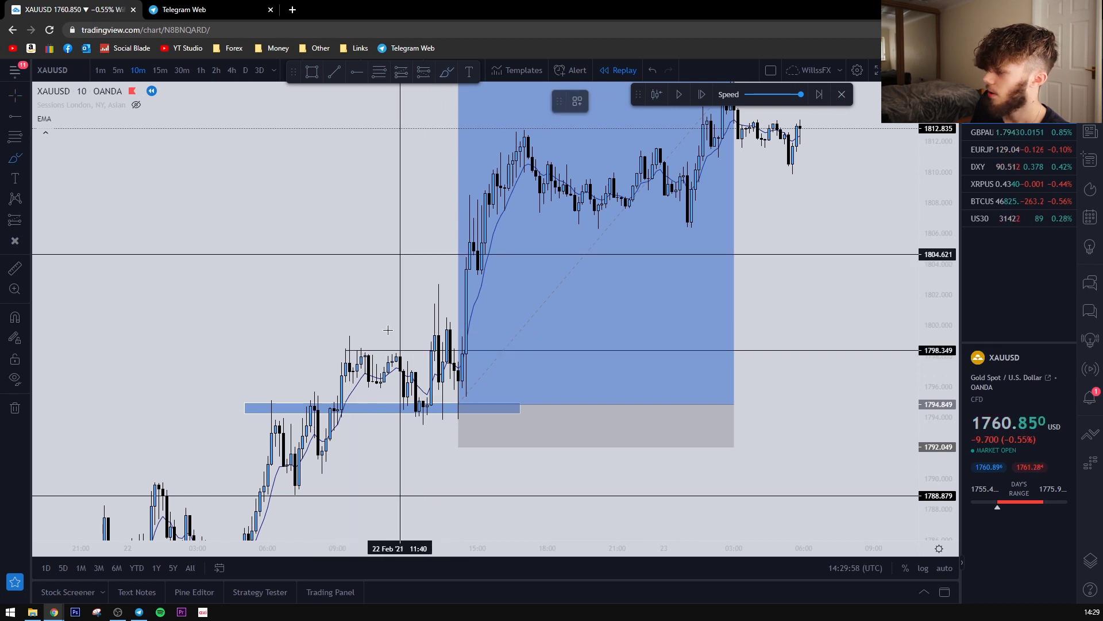
pyautogui.moveTo(341, 352); pyautogui.dragTo(459, 353)
pyautogui.moveTo(349, 399); pyautogui.dragTo(482, 399)
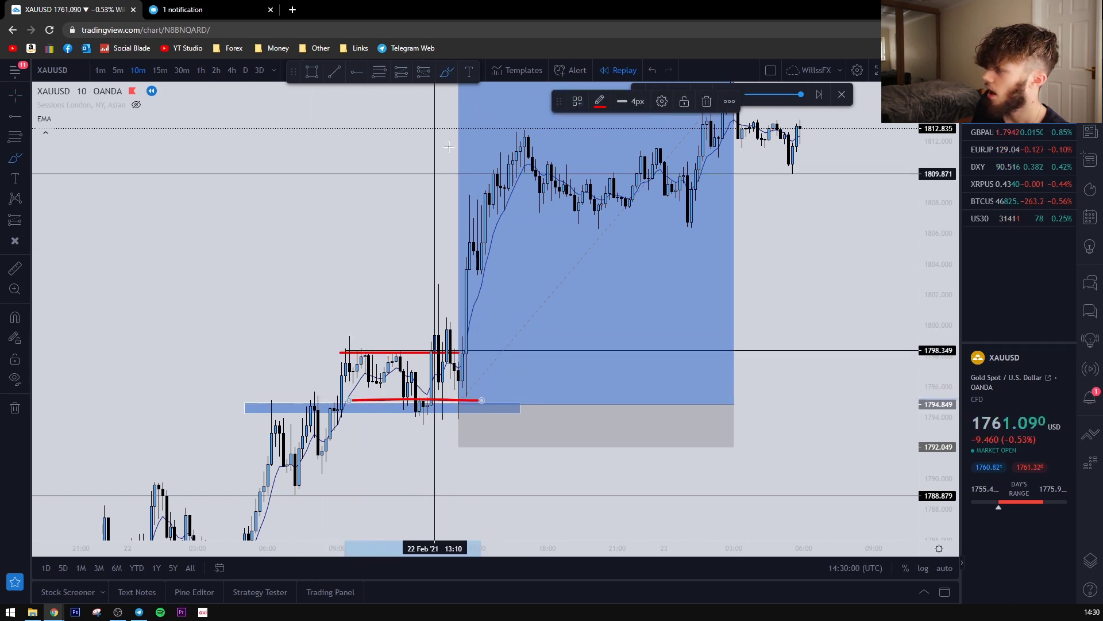
pyautogui.click(656, 71)
pyautogui.click(655, 70)
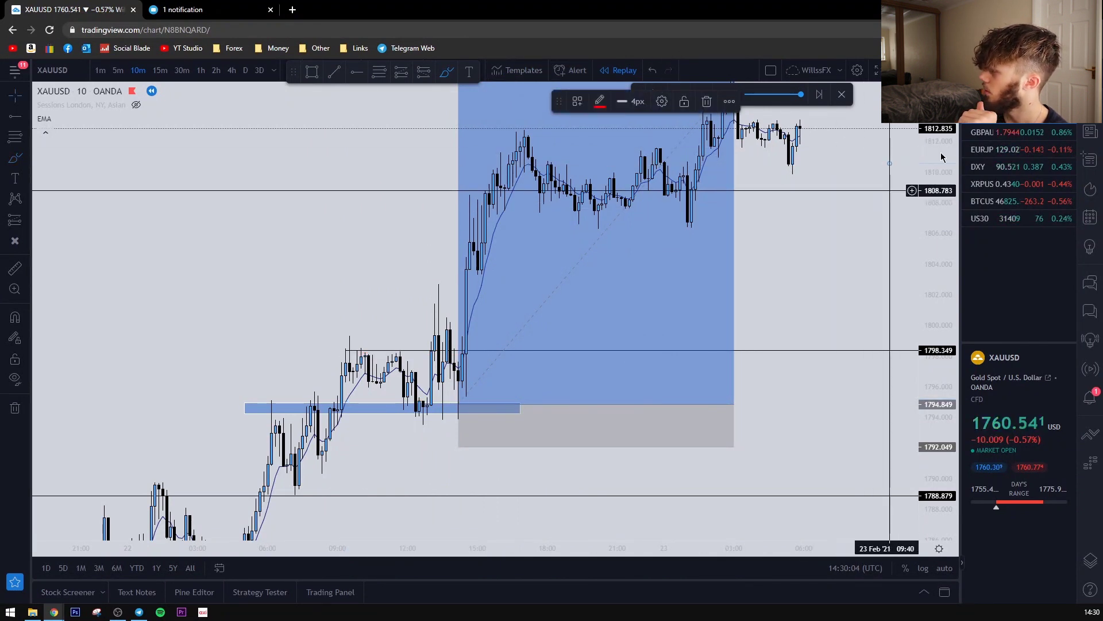
# Step: Load the GBPAUD chart, hide the watchlist and start the bar replay just after the second low near 1.77000
pyautogui.click(977, 142)
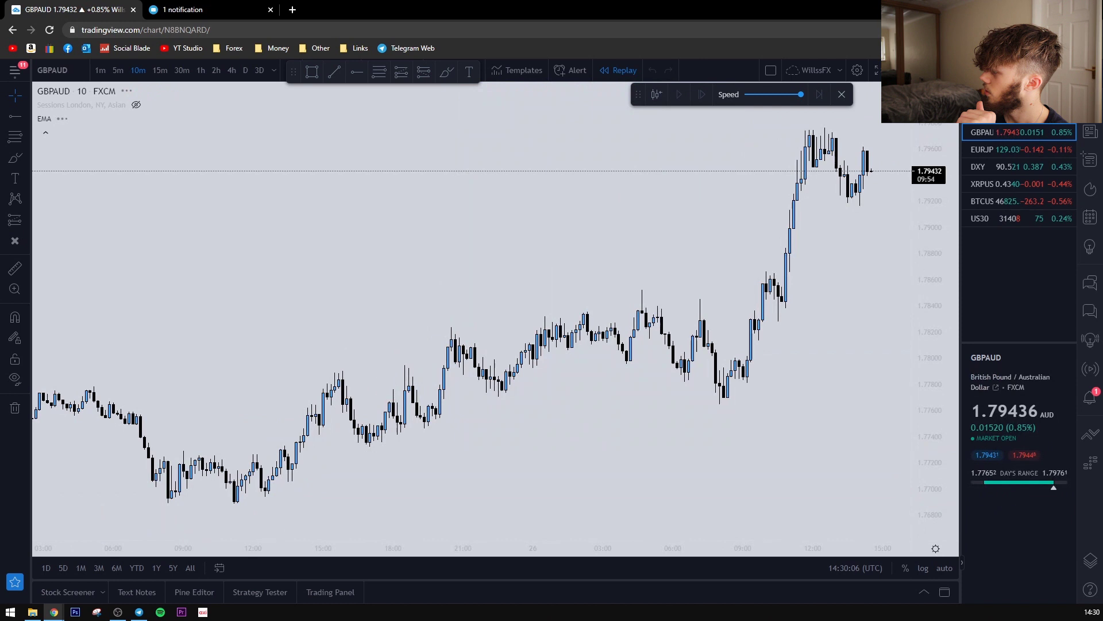
pyautogui.click(1090, 75)
pyautogui.moveTo(769, 269); pyautogui.dragTo(674, 314)
pyautogui.scroll(-1, 690, 351)
pyautogui.moveTo(700, 409); pyautogui.dragTo(802, 292)
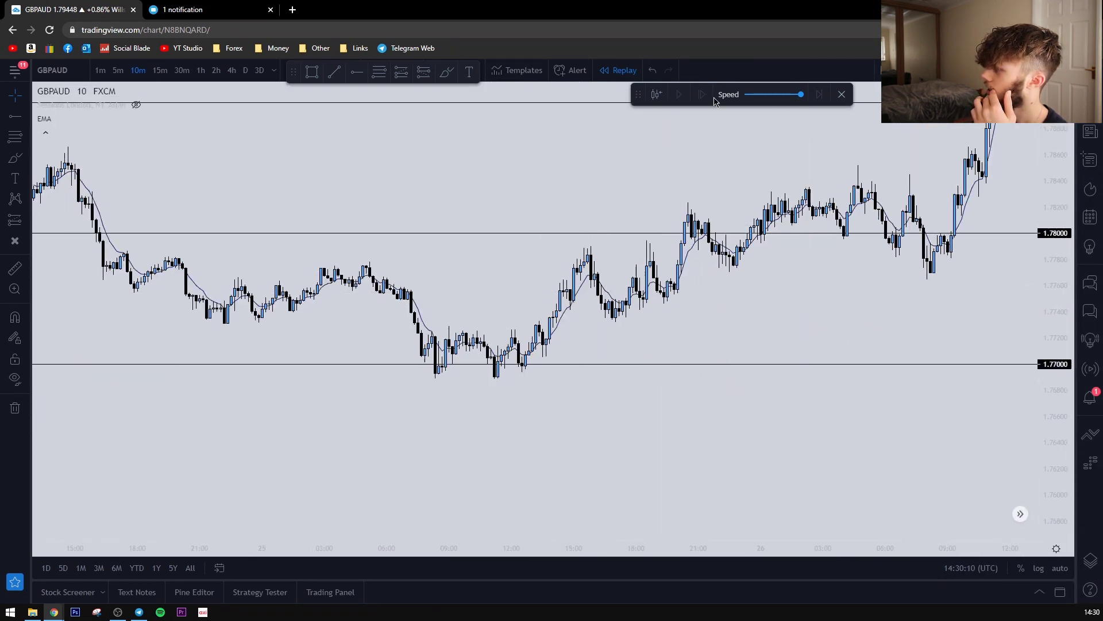
pyautogui.click(514, 263)
# Step: Examine GBPAUD's preceding swings and the decline into the 1.77000 level on the 10-minute chart
pyautogui.scroll(-2, 828, 170)
pyautogui.moveTo(747, 240); pyautogui.dragTo(643, 285)
pyautogui.scroll(-3, 650, 253)
pyautogui.moveTo(650, 215); pyautogui.dragTo(626, 253)
pyautogui.scroll(-4, 632, 300)
pyautogui.moveTo(630, 200); pyautogui.dragTo(642, 309)
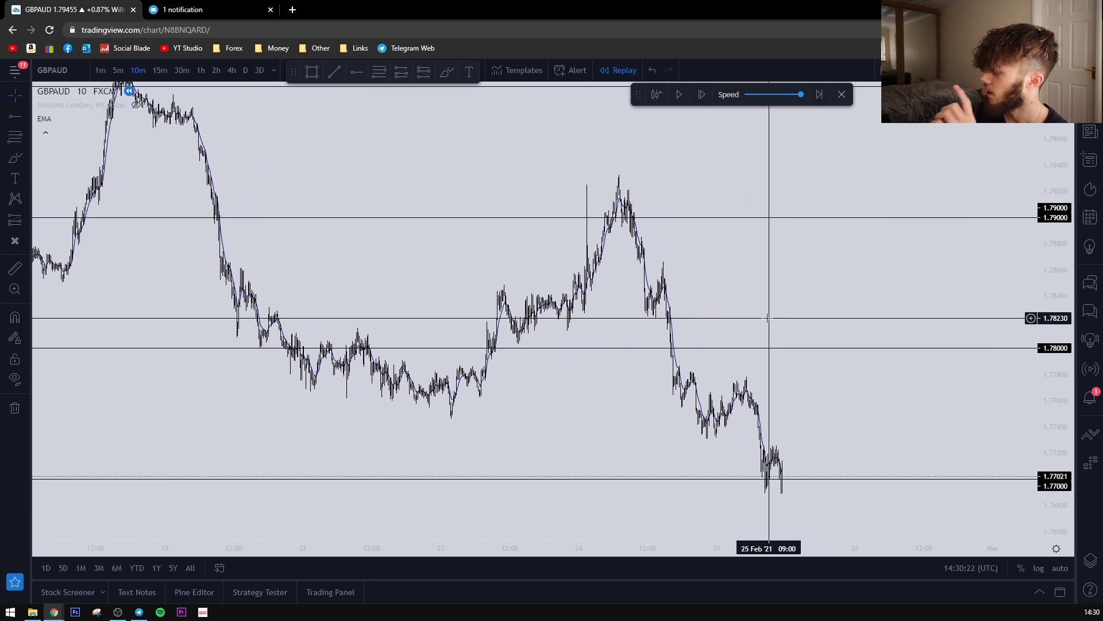
pyautogui.scroll(5, 764, 314)
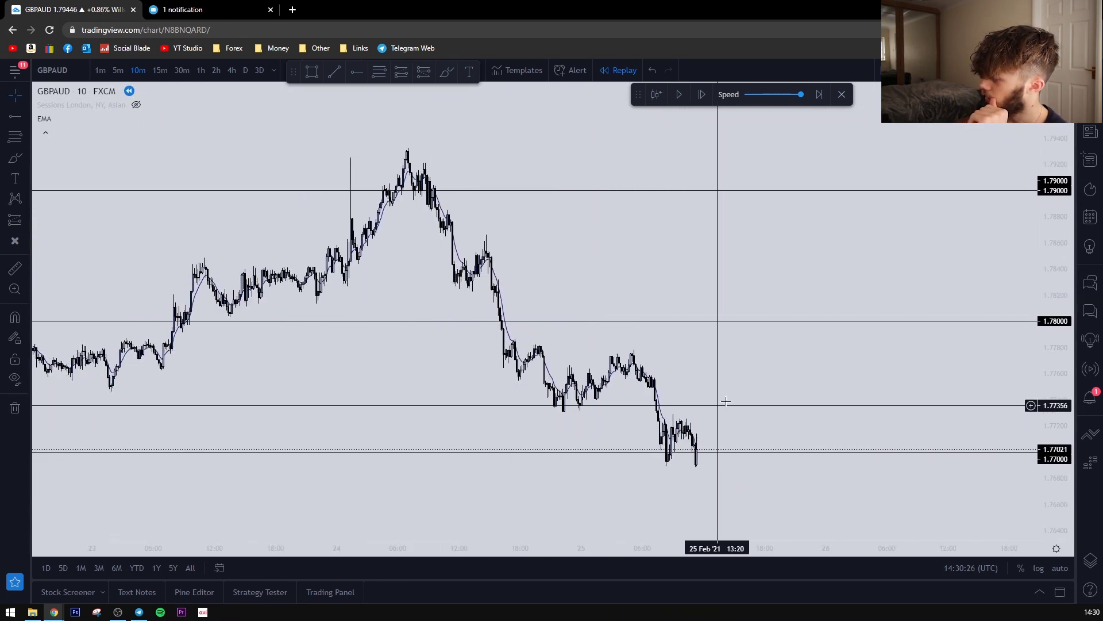
pyautogui.moveTo(724, 401); pyautogui.dragTo(719, 378)
pyautogui.scroll(2, 718, 378)
pyautogui.moveTo(1049, 494); pyautogui.dragTo(1047, 419)
pyautogui.moveTo(822, 385); pyautogui.dragTo(832, 280)
pyautogui.scroll(2, 709, 408)
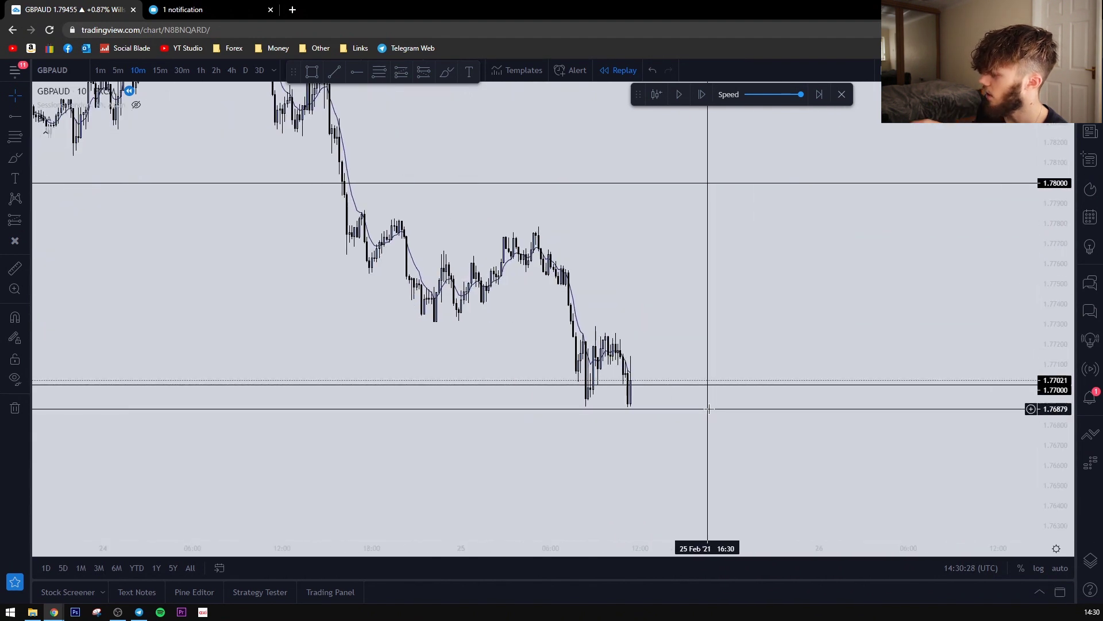
pyautogui.scroll(2, 659, 347)
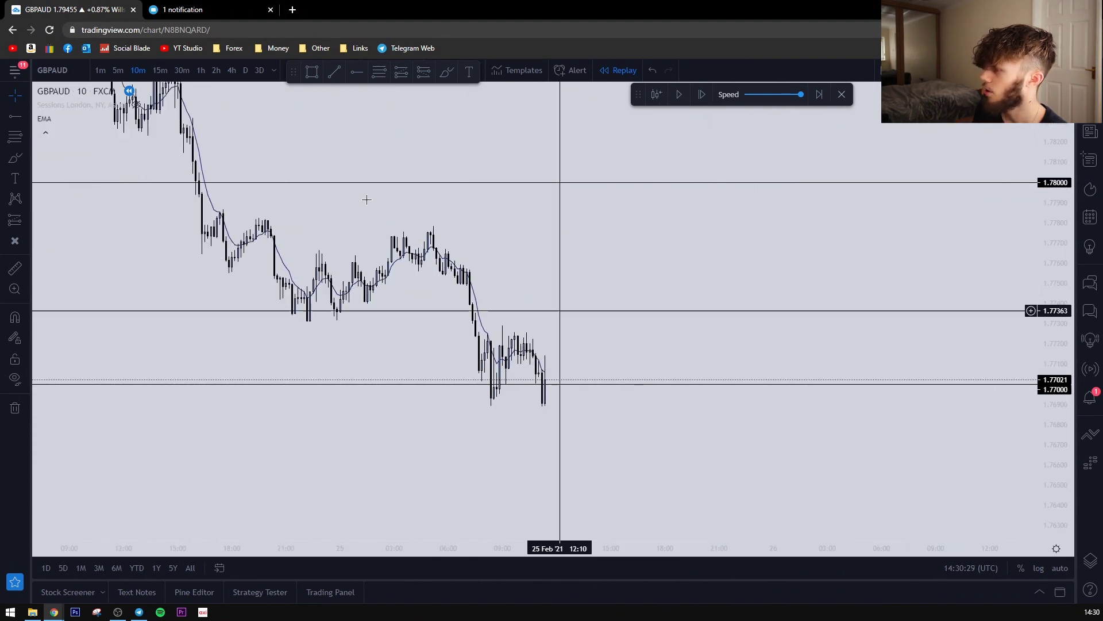
# Step: Switch GBPAUD to the 1-hour timeframe and restart the replay at the first candle wicking well below 1.77000
pyautogui.click(160, 70)
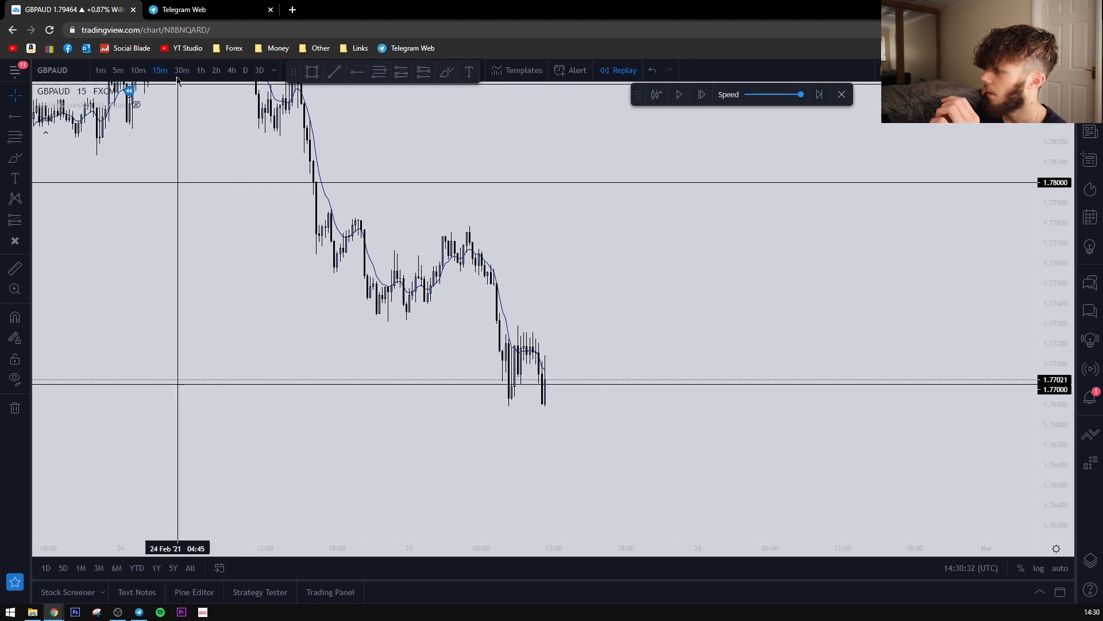
pyautogui.click(193, 70)
pyautogui.click(199, 71)
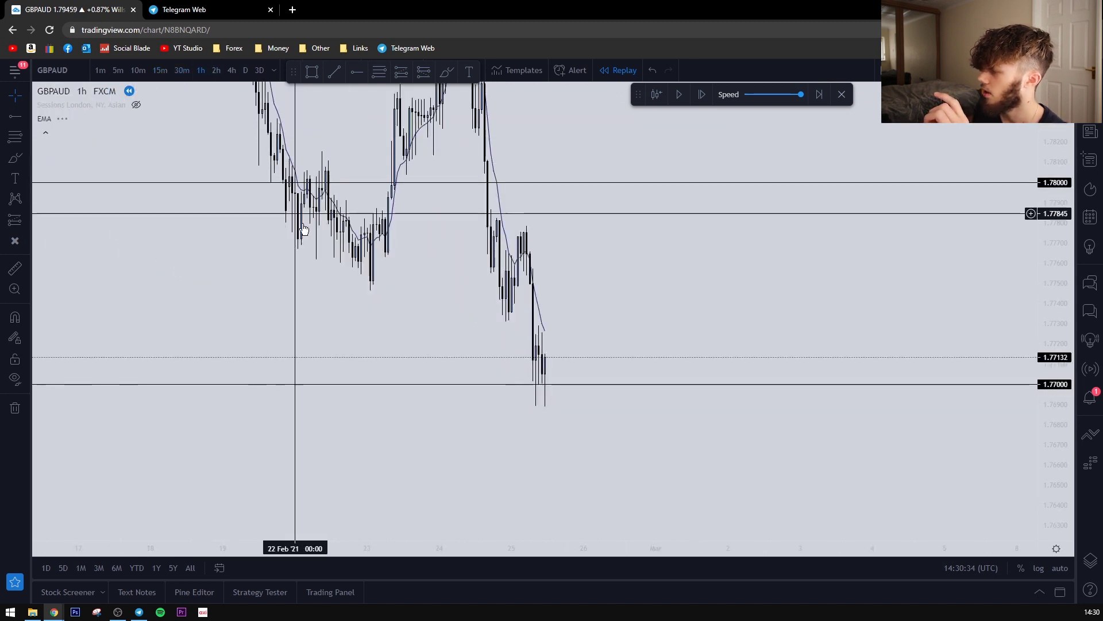
pyautogui.moveTo(281, 280); pyautogui.dragTo(566, 347)
pyautogui.scroll(9, 566, 347)
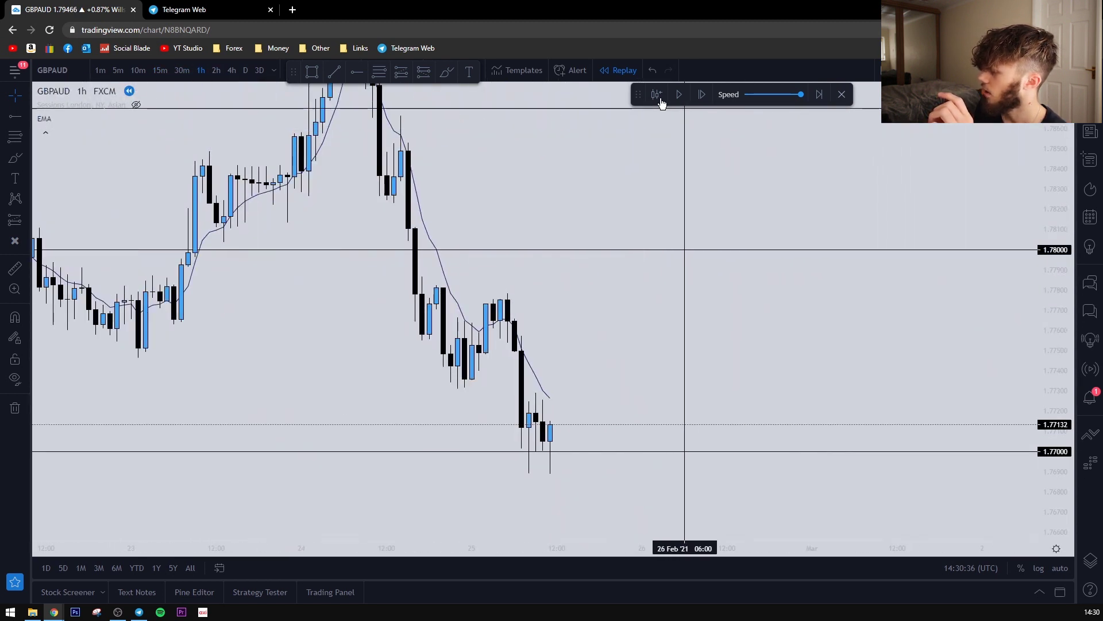
pyautogui.click(625, 362)
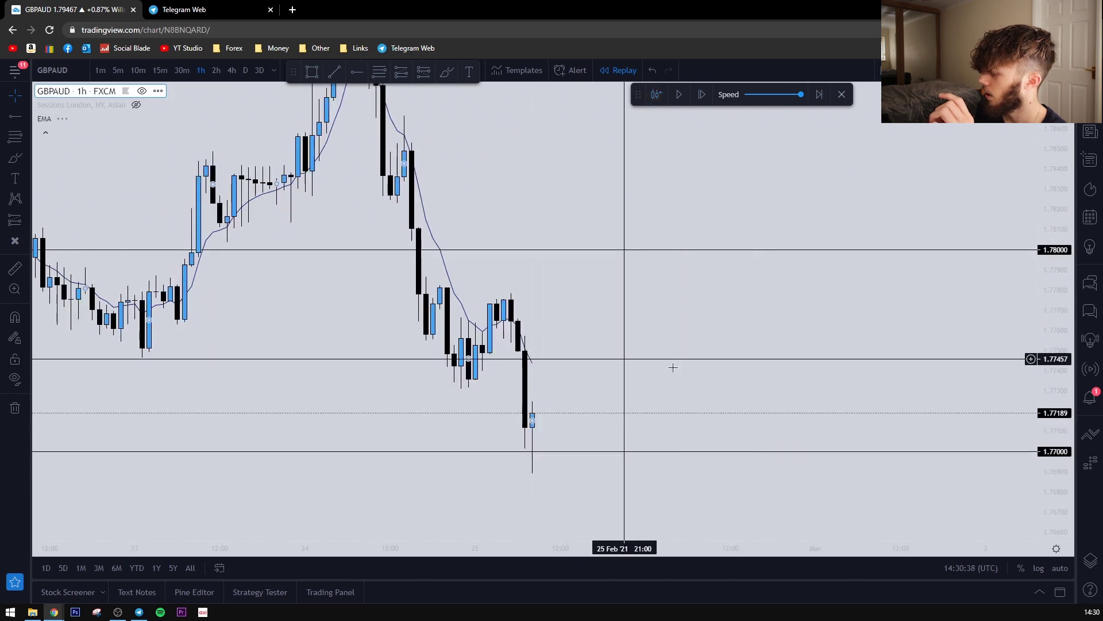
# Step: Examine the 1-hour rejection wick at 1.77000 against the preceding downtrend
pyautogui.moveTo(753, 342); pyautogui.dragTo(478, 305)
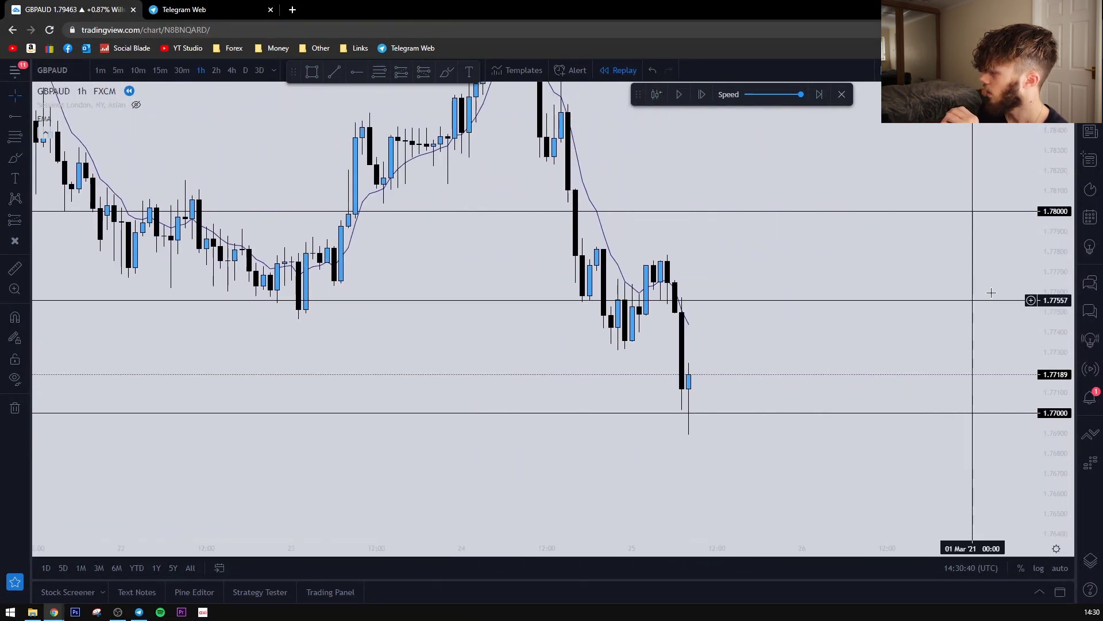
pyautogui.moveTo(1054, 290); pyautogui.dragTo(1054, 380)
pyautogui.scroll(-3, 758, 396)
pyautogui.scroll(-2, 889, 339)
pyautogui.scroll(4, 879, 340)
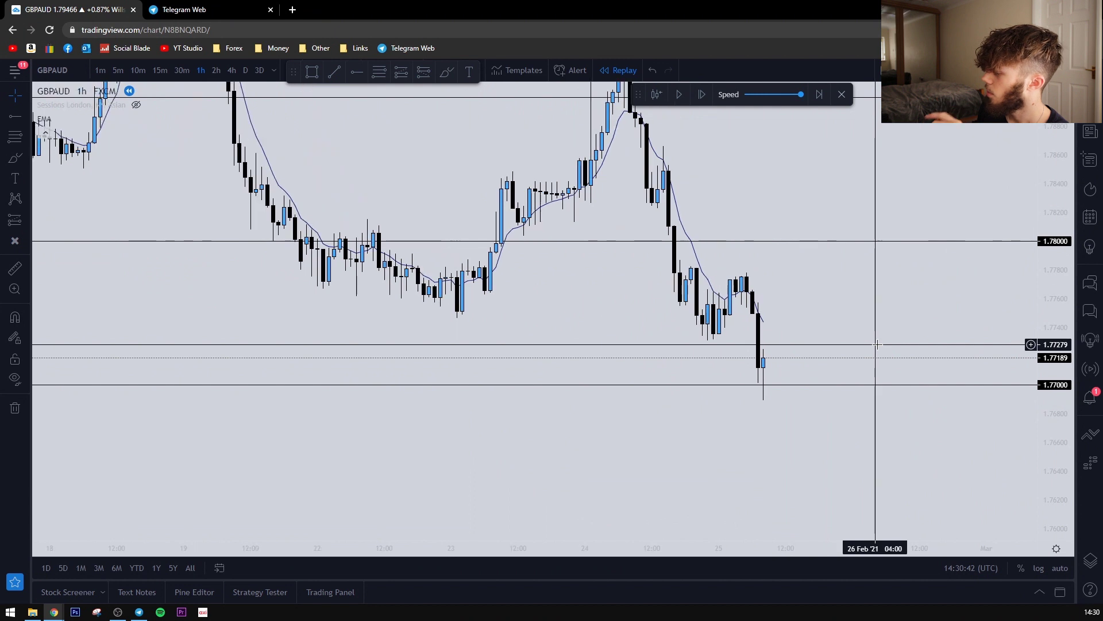
pyautogui.moveTo(853, 341); pyautogui.dragTo(778, 347)
pyautogui.moveTo(1038, 437); pyautogui.dragTo(1059, 415)
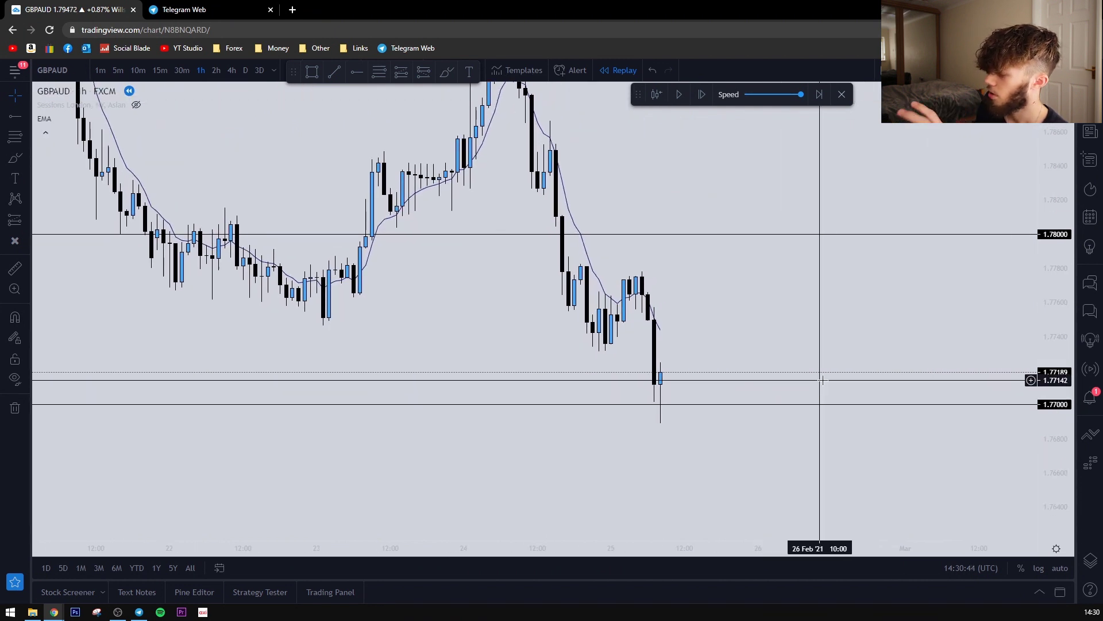
pyautogui.scroll(1, 670, 378)
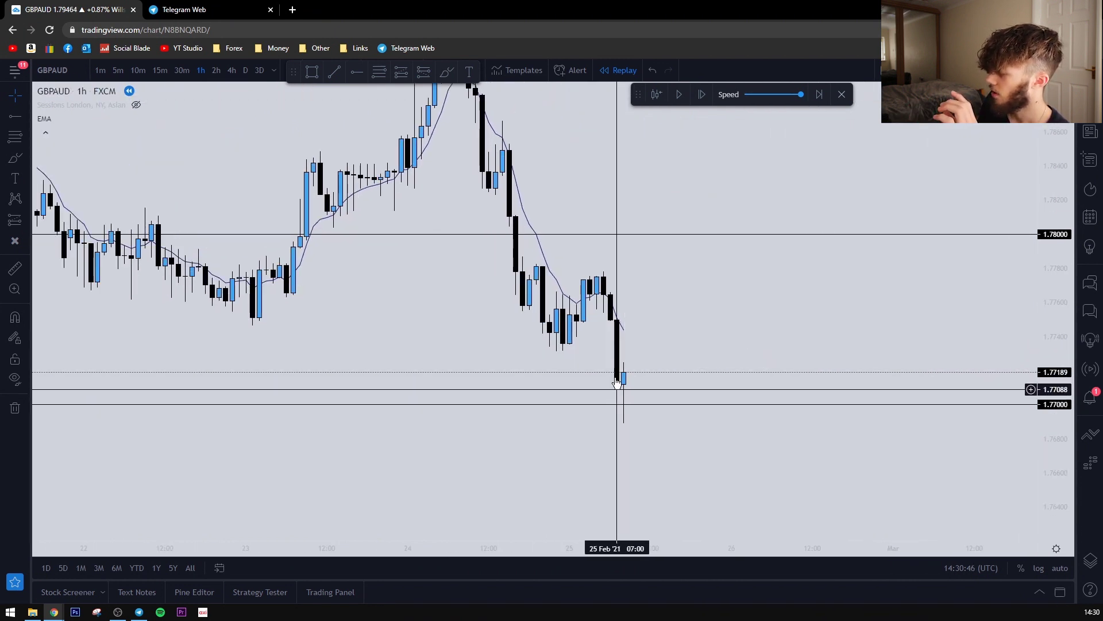
# Step: Switch to the 15-minute timeframe and advance the replay bar by bar until price retests the low below 1.77000
pyautogui.click(143, 77)
pyautogui.click(160, 73)
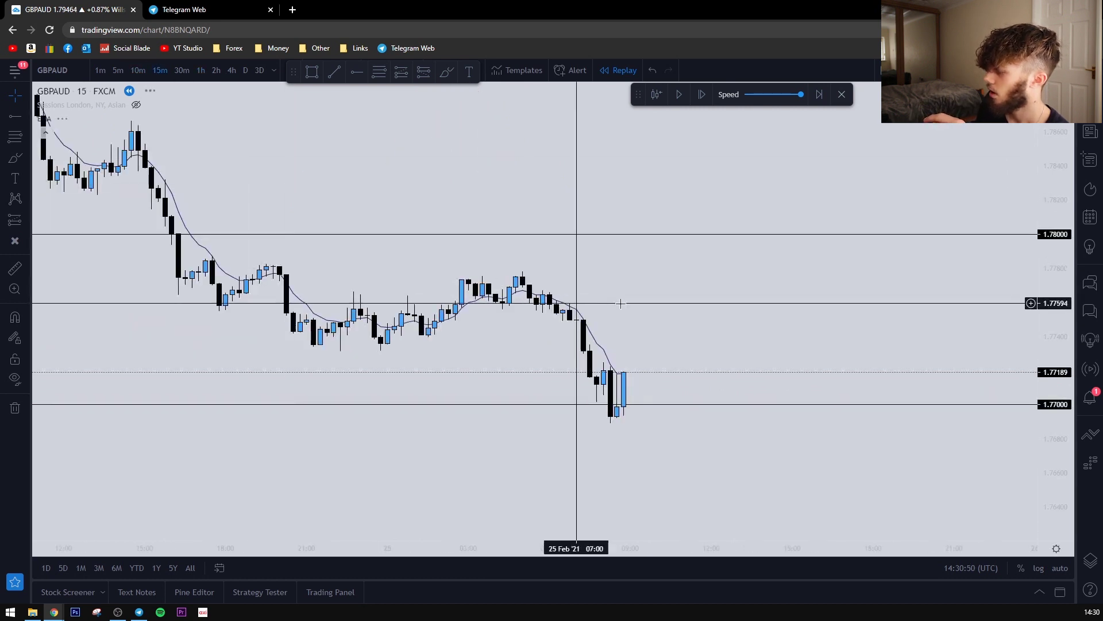
pyautogui.click(693, 99)
pyautogui.click(694, 99)
pyautogui.click(694, 99)
pyautogui.click(693, 99)
pyautogui.click(693, 99)
pyautogui.click(693, 98)
pyautogui.click(694, 99)
pyautogui.click(701, 95)
pyautogui.click(701, 95)
pyautogui.click(701, 95)
pyautogui.click(701, 95)
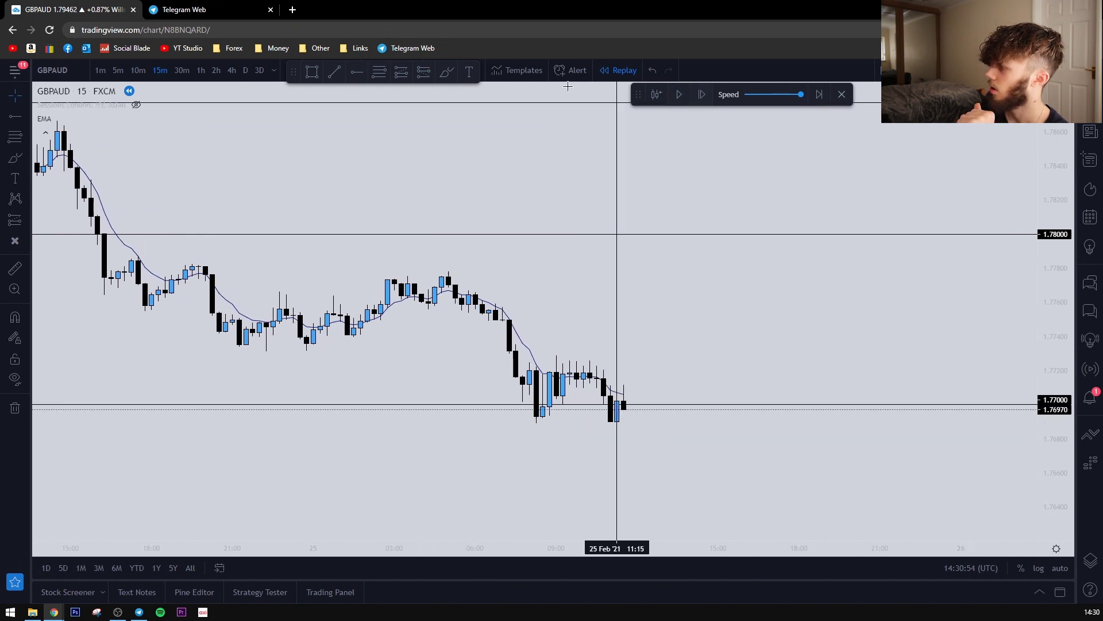
# Step: Mark the consolidation around 1.77000 with red brush lines along its top at about 1.7721 and bottom at about 1.7690
pyautogui.click(447, 71)
pyautogui.moveTo(519, 366); pyautogui.dragTo(651, 367)
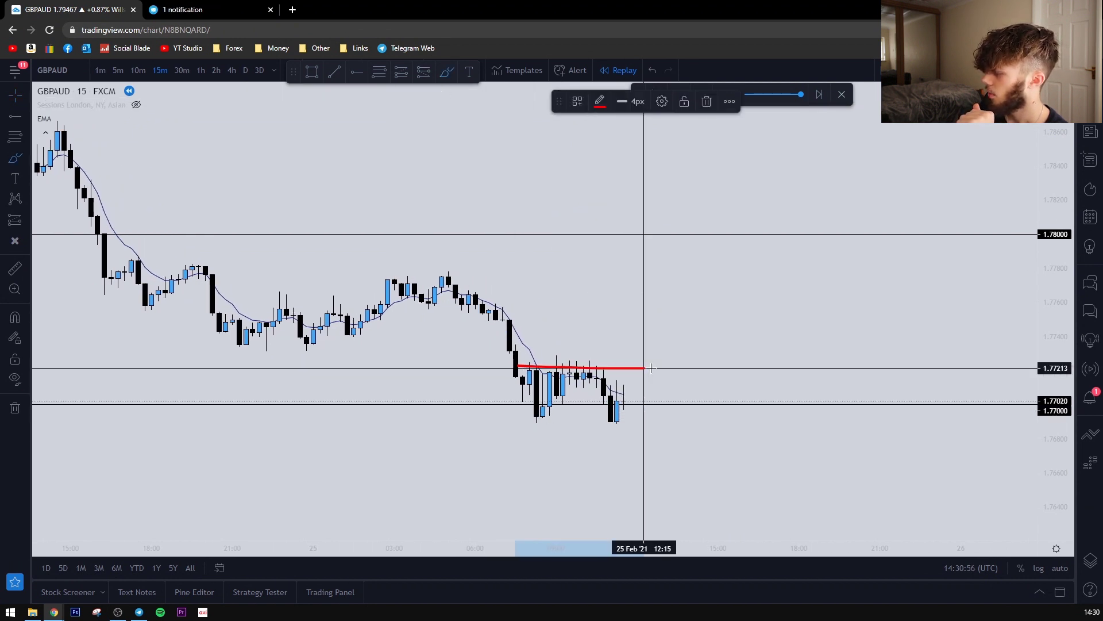
pyautogui.moveTo(524, 422); pyautogui.dragTo(644, 424)
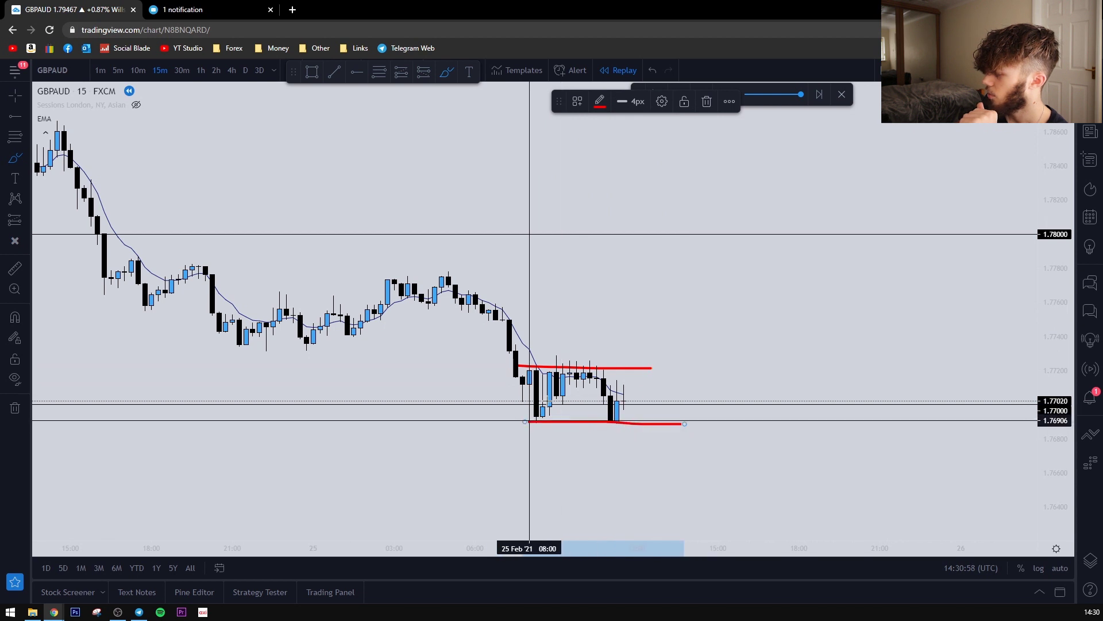
pyautogui.moveTo(609, 338); pyautogui.dragTo(559, 327)
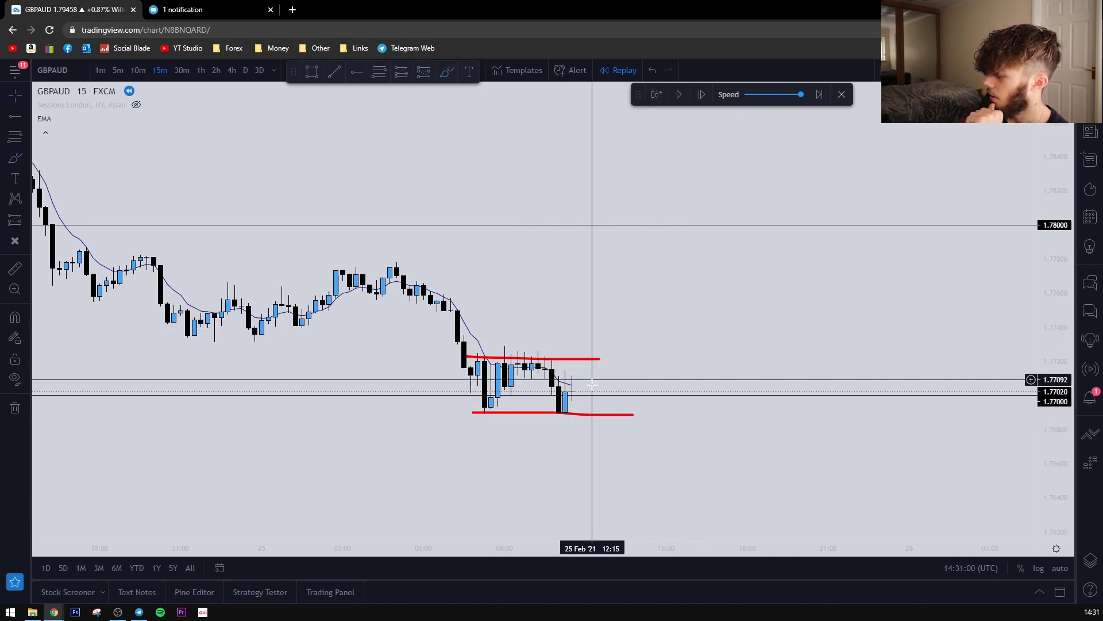
# Step: Advance the replay two more bars until a candle pushes above the upper red line of the range
pyautogui.click(702, 103)
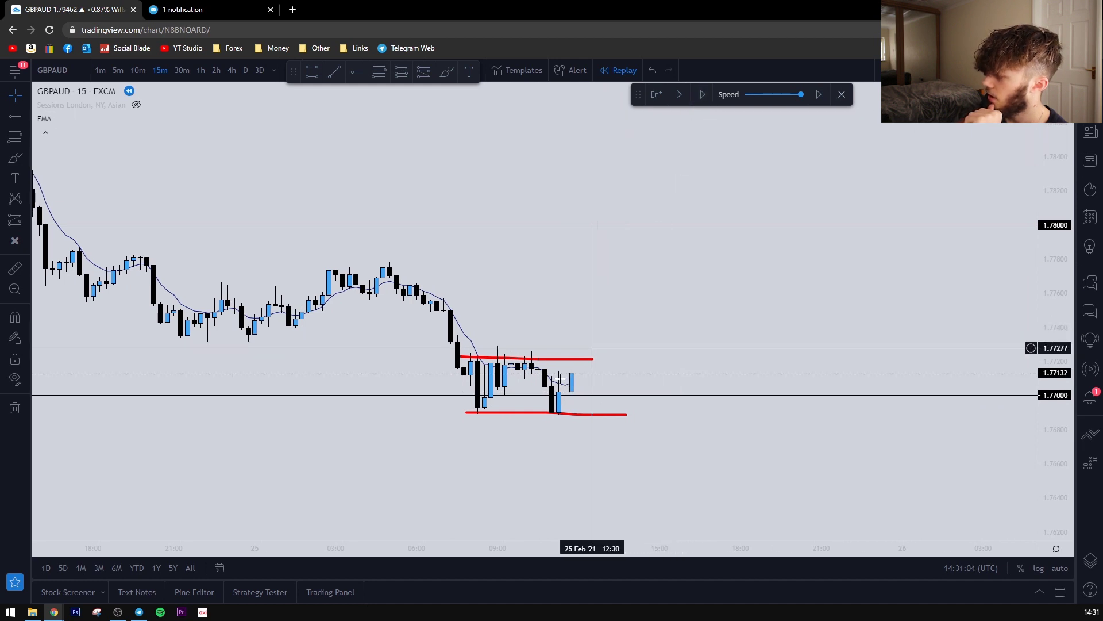
pyautogui.click(700, 96)
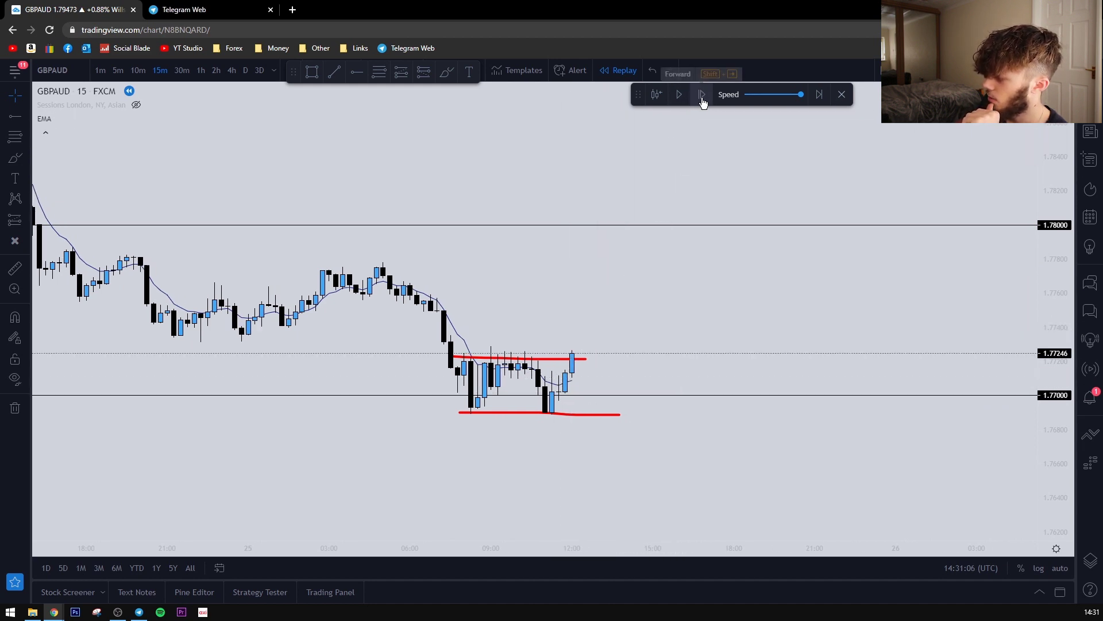
pyautogui.click(402, 79)
pyautogui.moveTo(527, 305); pyautogui.dragTo(539, 308)
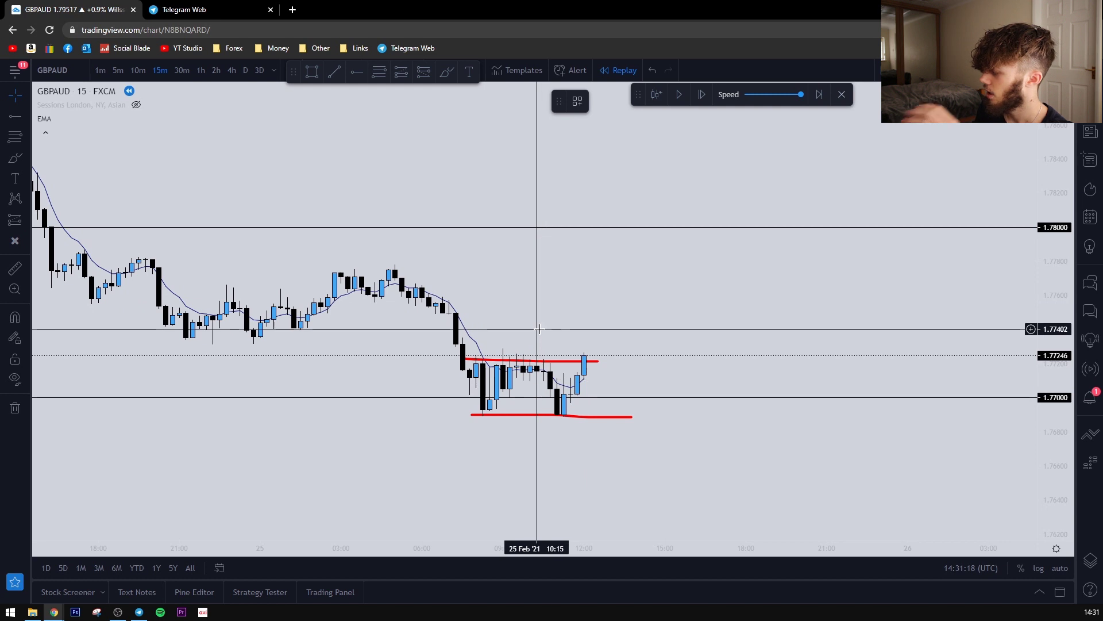
# Step: Examine the 15-minute range around 1.77000 and compare it with price reactions at that level back to late January
pyautogui.moveTo(551, 329); pyautogui.dragTo(554, 328)
pyautogui.scroll(-1, 558, 328)
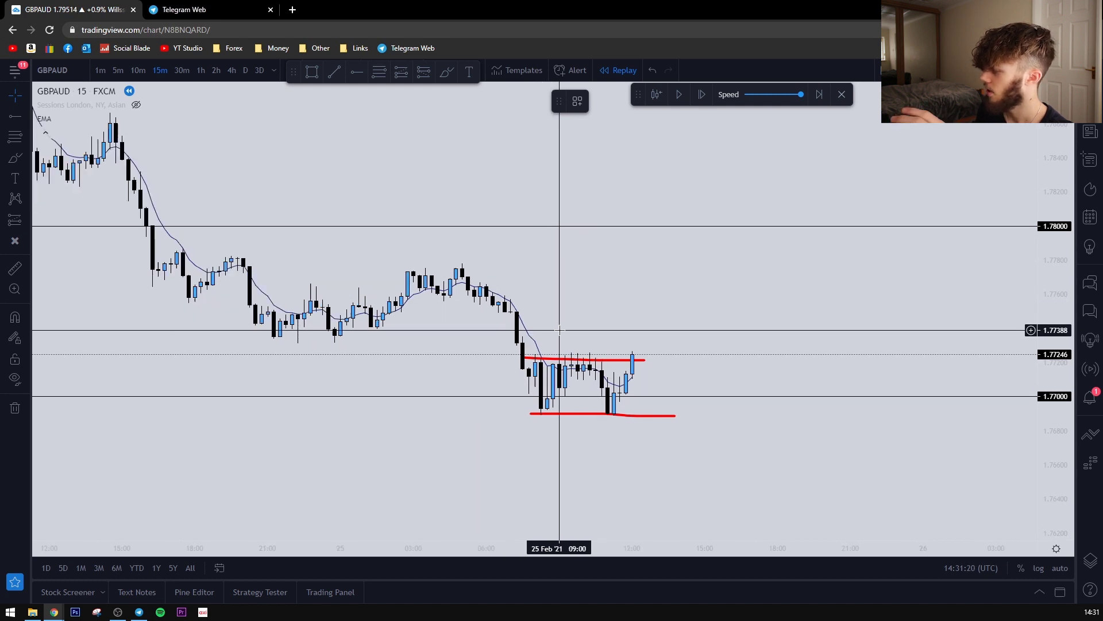
pyautogui.moveTo(1057, 438); pyautogui.dragTo(1049, 375)
pyautogui.scroll(2, 746, 313)
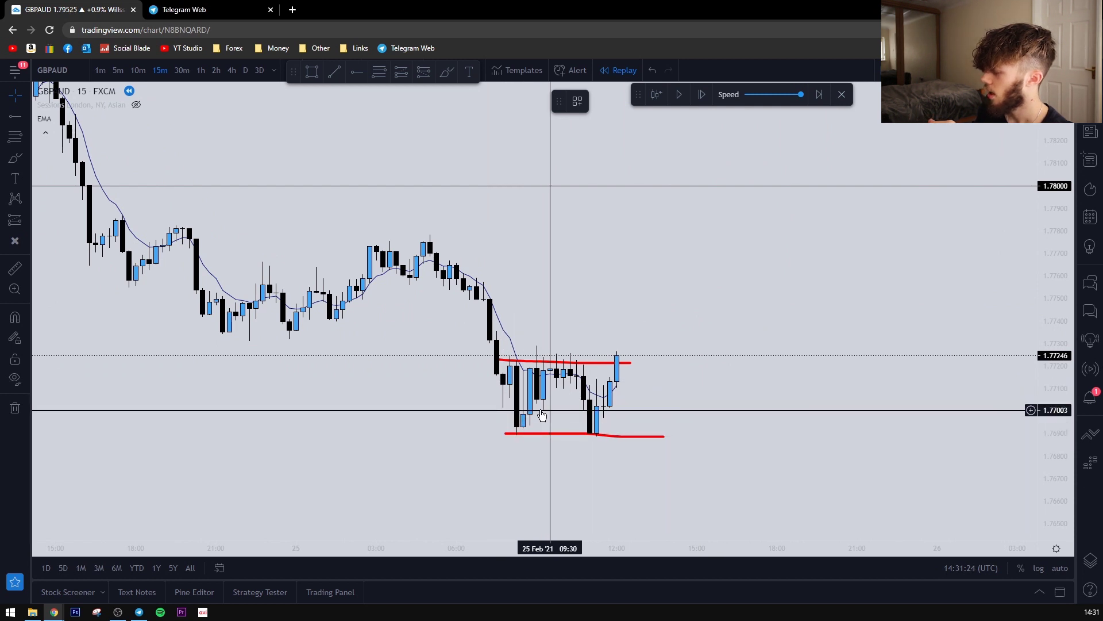
pyautogui.click(596, 435)
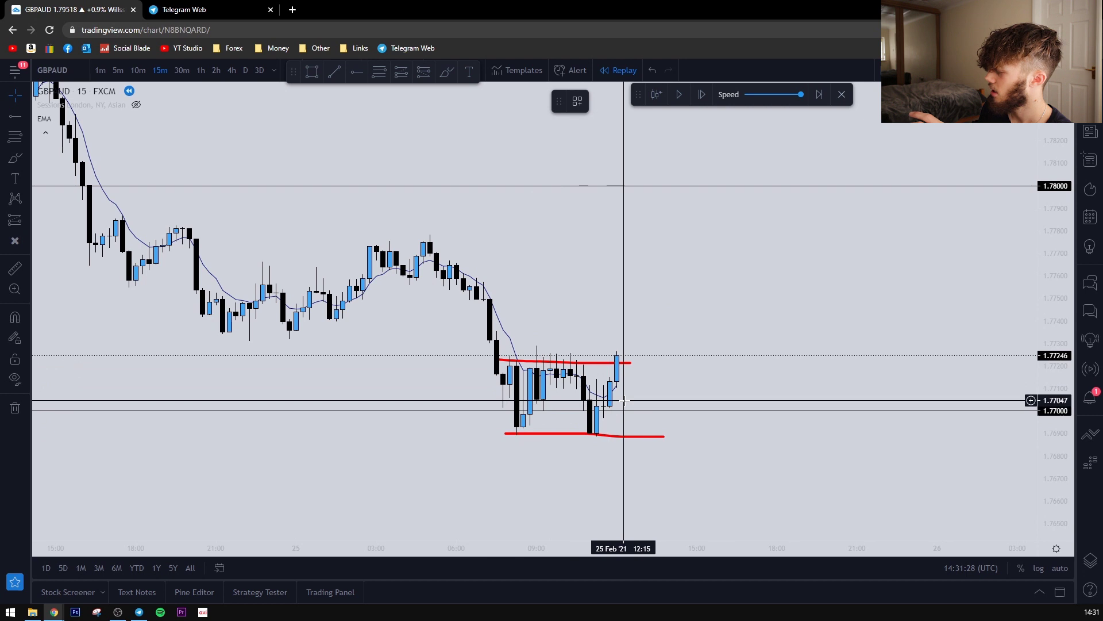
pyautogui.scroll(-6, 384, 272)
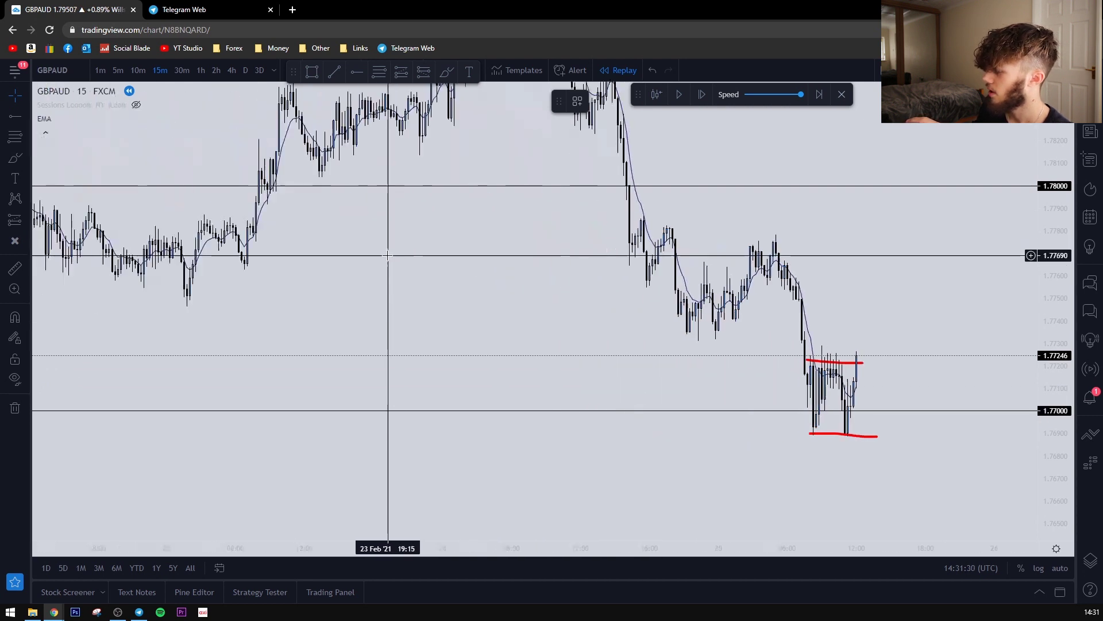
pyautogui.moveTo(374, 323); pyautogui.dragTo(721, 318)
pyautogui.moveTo(396, 307); pyautogui.dragTo(817, 308)
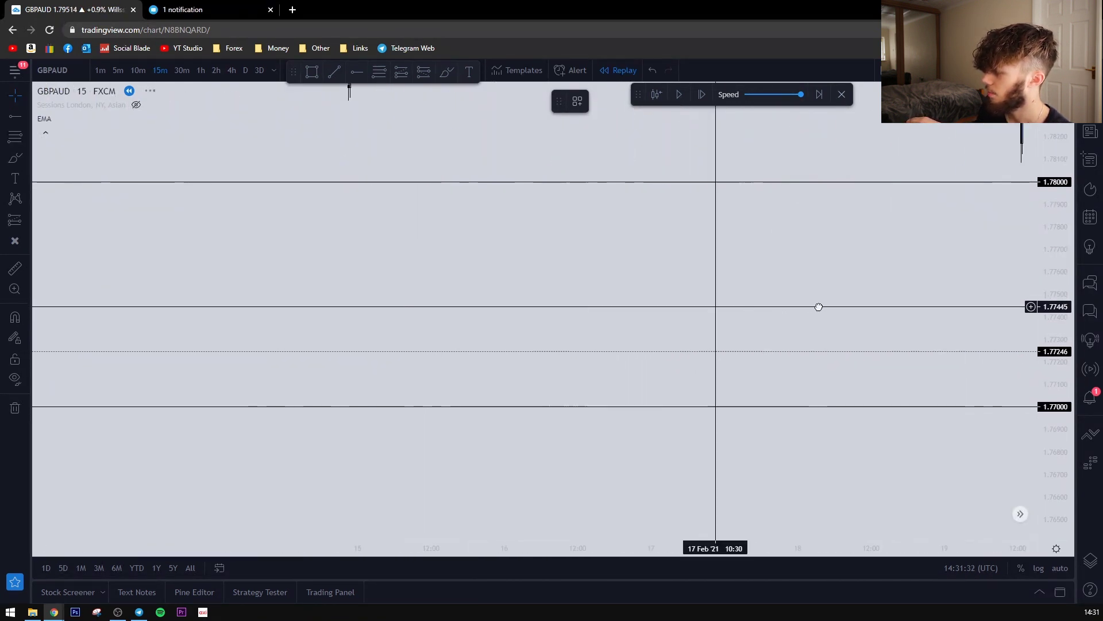
pyautogui.moveTo(410, 304); pyautogui.dragTo(770, 290)
pyautogui.moveTo(347, 302); pyautogui.dragTo(841, 309)
pyautogui.moveTo(320, 284); pyautogui.dragTo(719, 274)
pyautogui.moveTo(409, 287); pyautogui.dragTo(843, 281)
pyautogui.moveTo(146, 283); pyautogui.dragTo(717, 266)
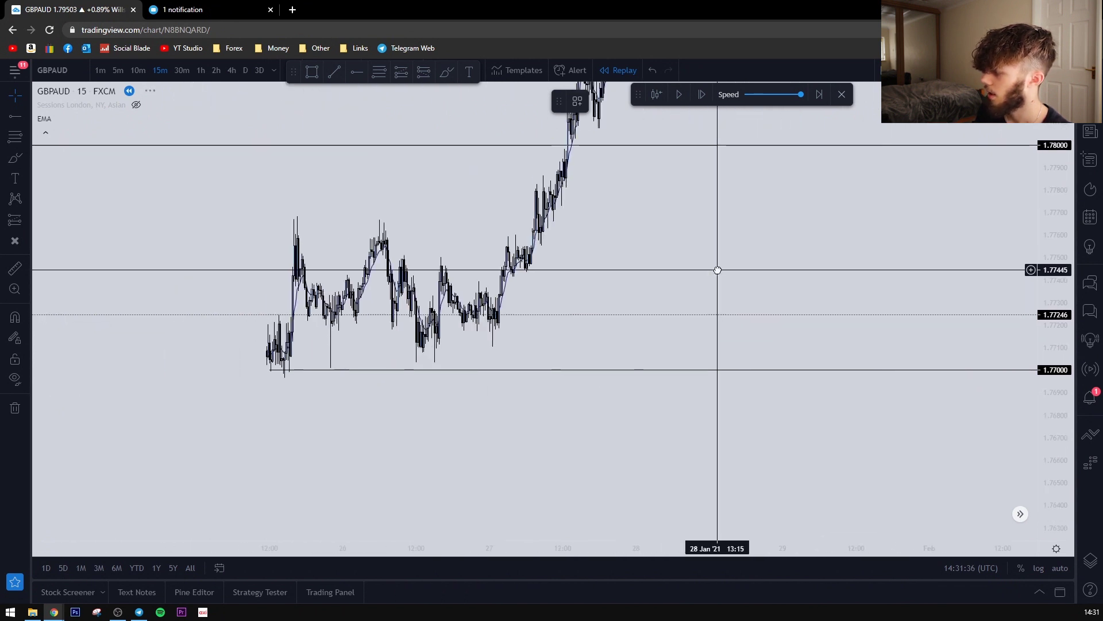
pyautogui.moveTo(527, 331); pyautogui.dragTo(789, 357)
pyautogui.scroll(4, 539, 410)
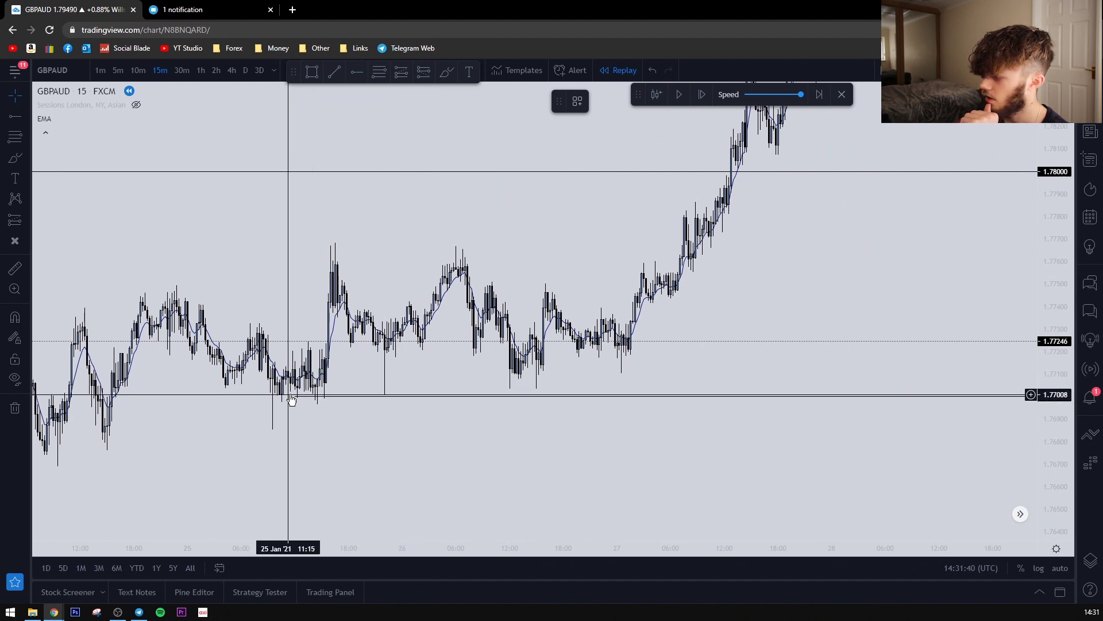
# Step: Reset the chart view to return to the current replay bar and frame the range at 1.77000
pyautogui.moveTo(480, 280); pyautogui.dragTo(322, 305)
pyautogui.moveTo(919, 300); pyautogui.dragTo(614, 300)
pyautogui.rightClick(912, 298)
pyautogui.click(1068, 258)
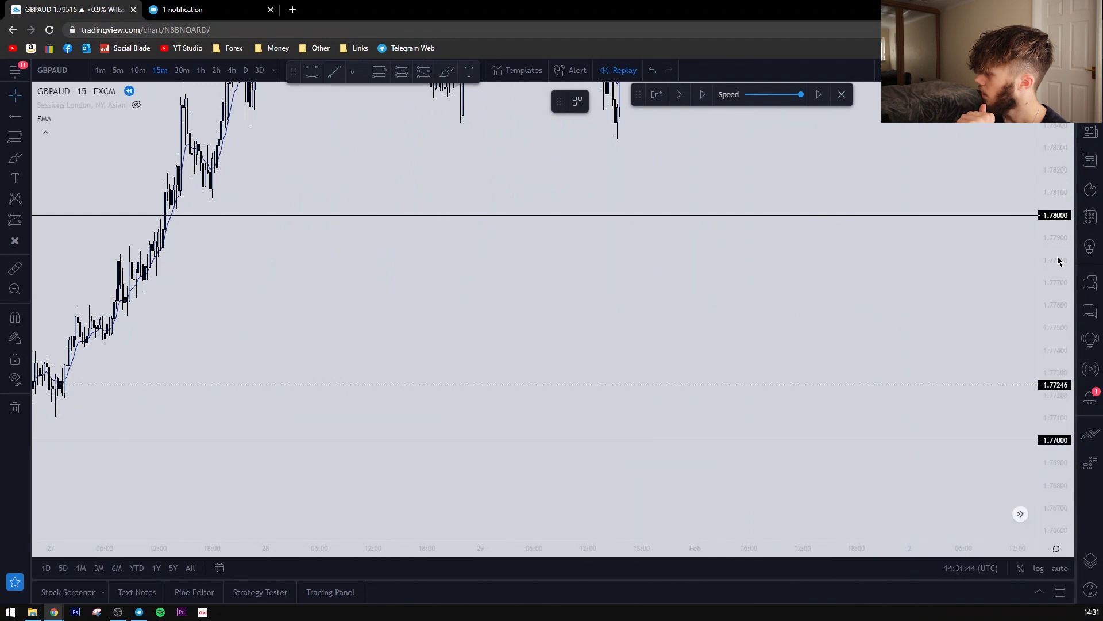
pyautogui.rightClick(993, 308)
pyautogui.click(996, 343)
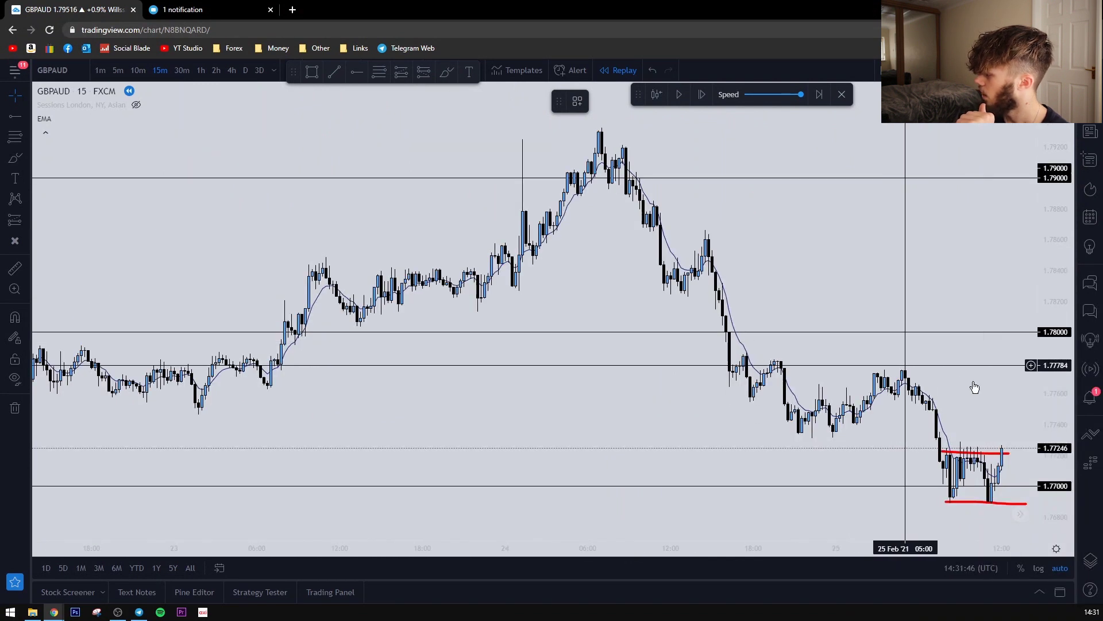
pyautogui.moveTo(1052, 419); pyautogui.dragTo(1052, 353)
pyautogui.moveTo(791, 404); pyautogui.dragTo(813, 246)
# Step: Check the 30-minute timeframe and switch to the 5-minute timeframe to examine the breakout above the range's upper red line
pyautogui.click(181, 70)
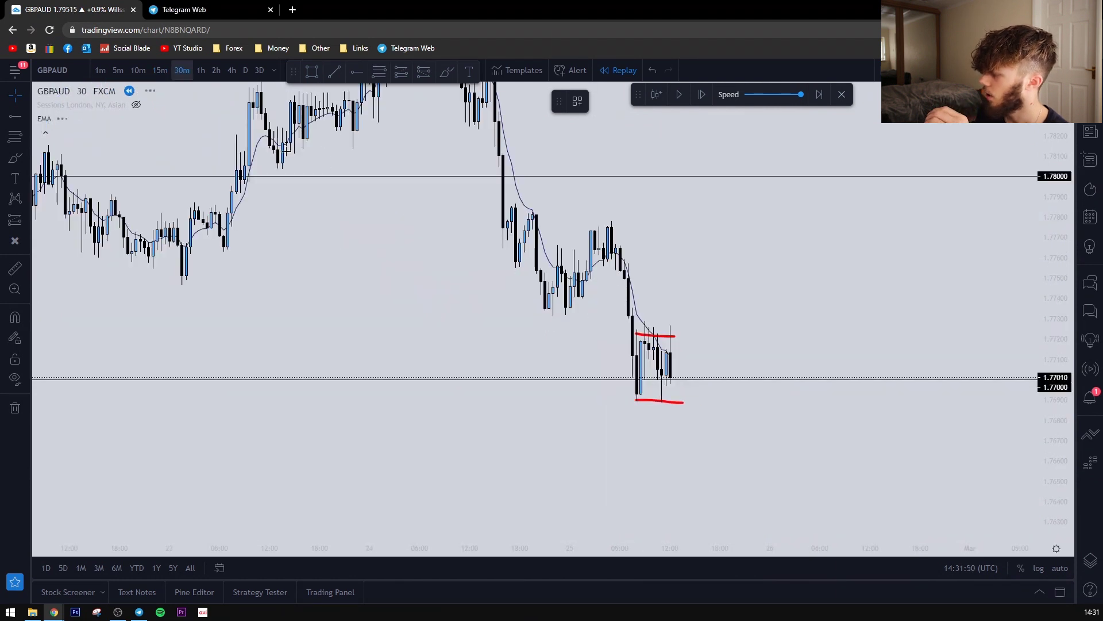
pyautogui.click(118, 71)
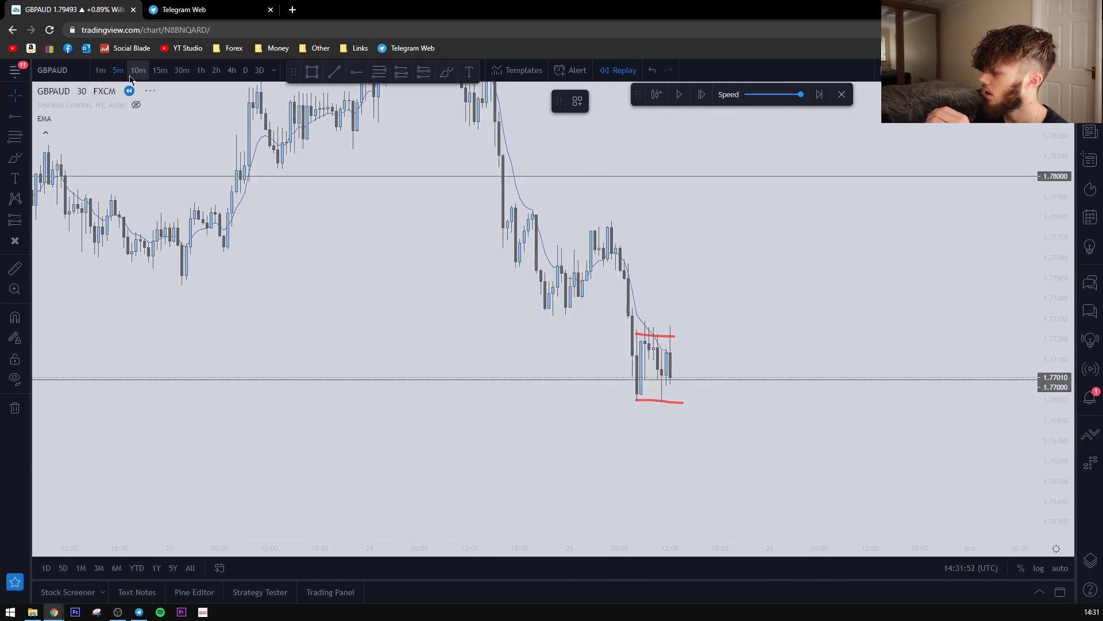
pyautogui.scroll(-1, 731, 350)
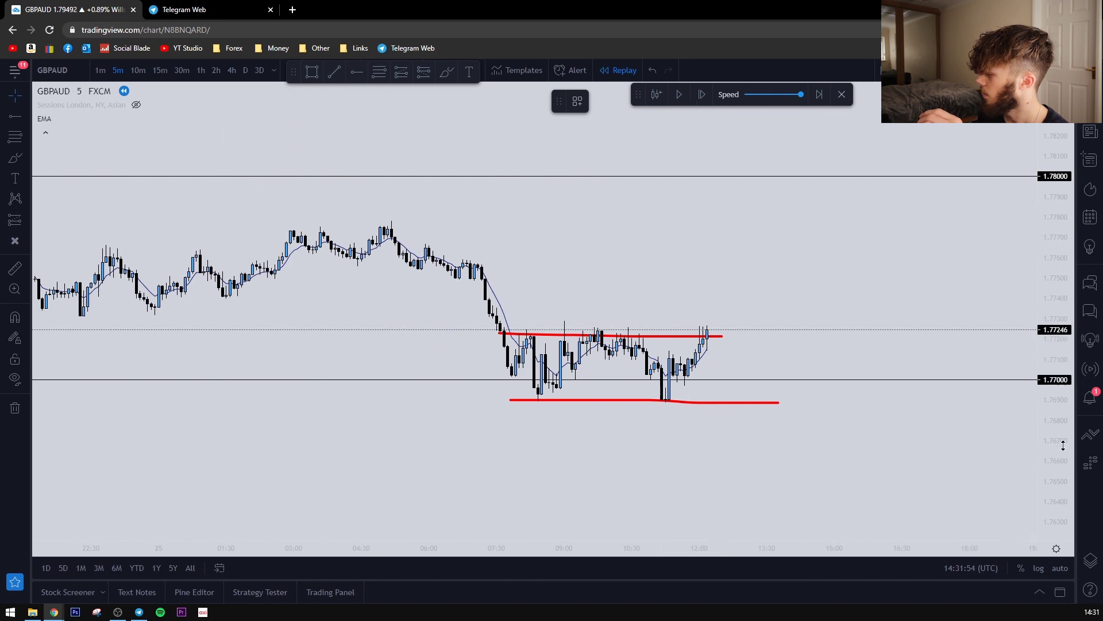
pyautogui.moveTo(1062, 448); pyautogui.dragTo(1059, 345)
pyautogui.moveTo(742, 381); pyautogui.dragTo(773, 357)
pyautogui.scroll(2, 773, 356)
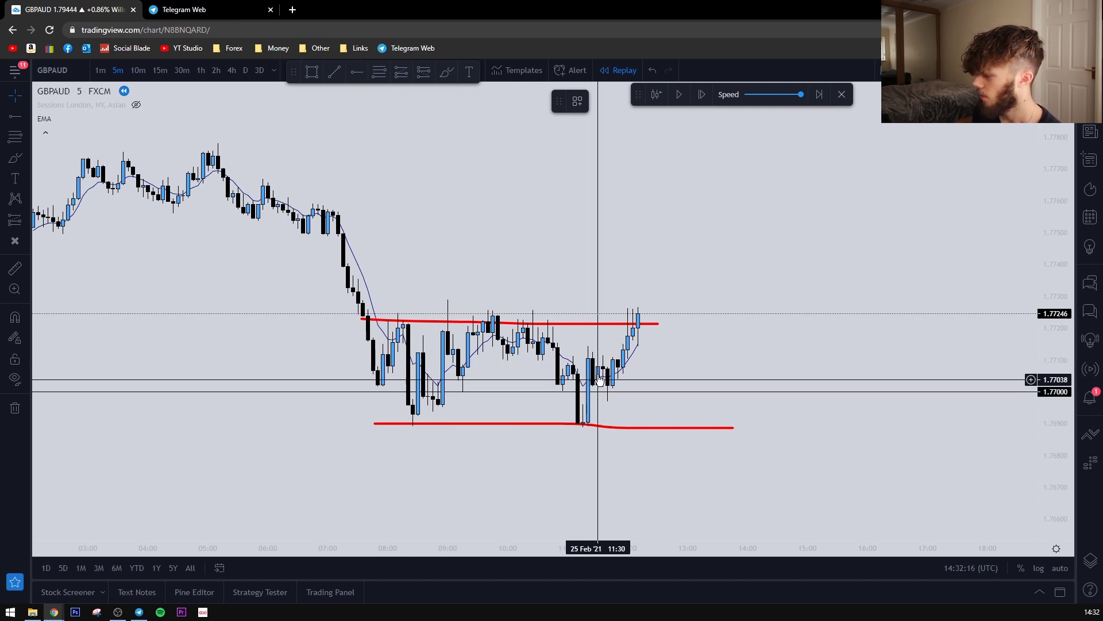
pyautogui.moveTo(627, 270); pyautogui.dragTo(590, 300)
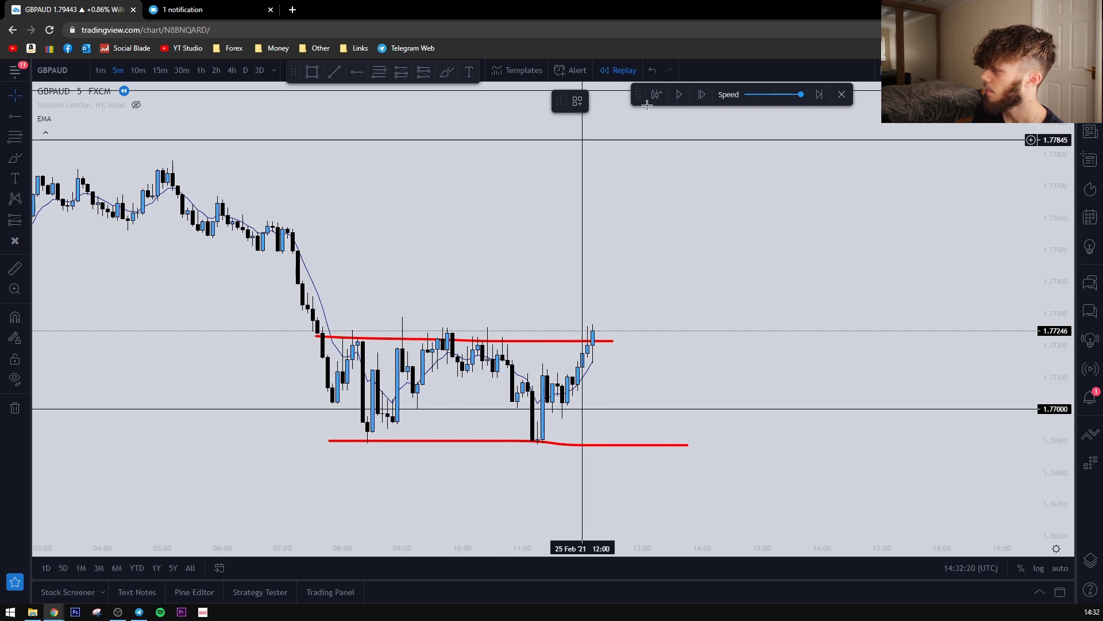
# Step: Place a long position at the breakout candle with entry at about 1.77242 and stop at about 1.76960
pyautogui.click(401, 72)
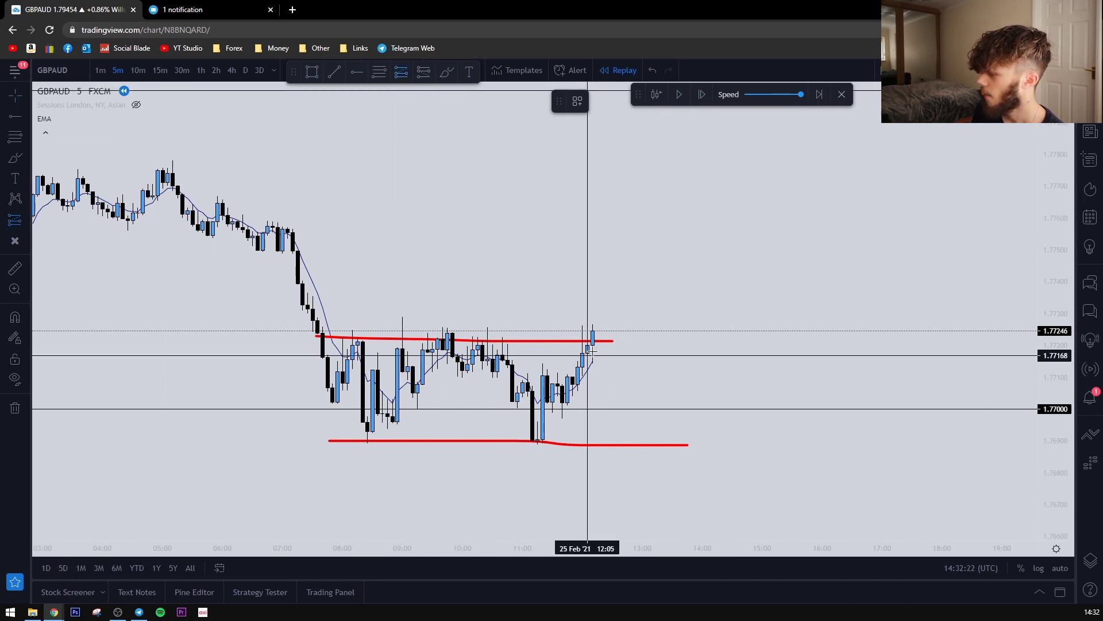
pyautogui.click(597, 331)
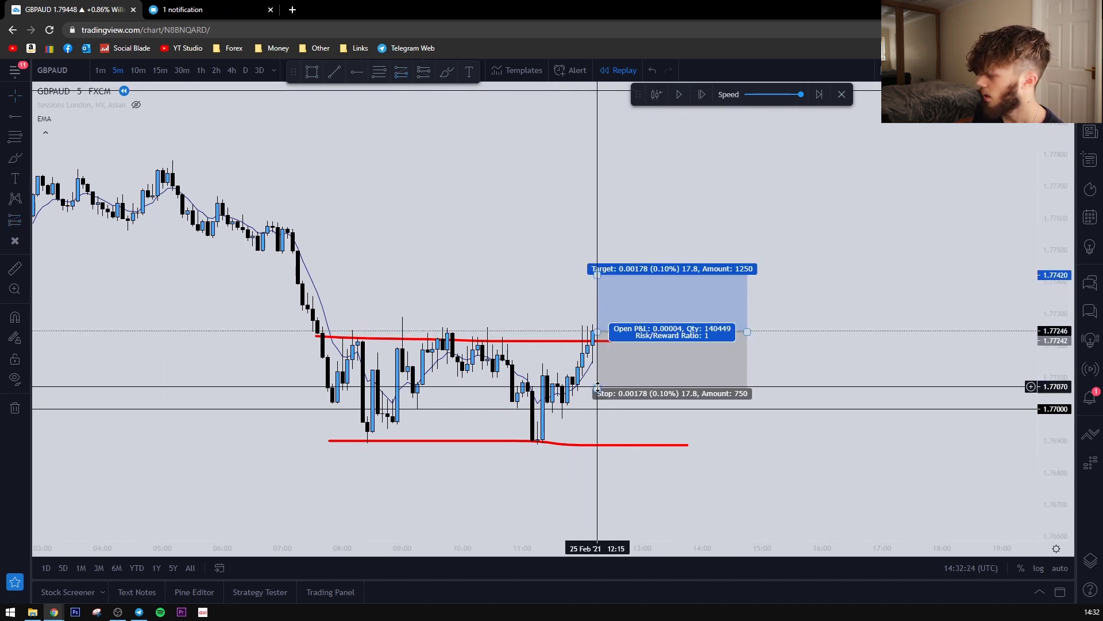
pyautogui.moveTo(598, 387); pyautogui.dragTo(602, 424)
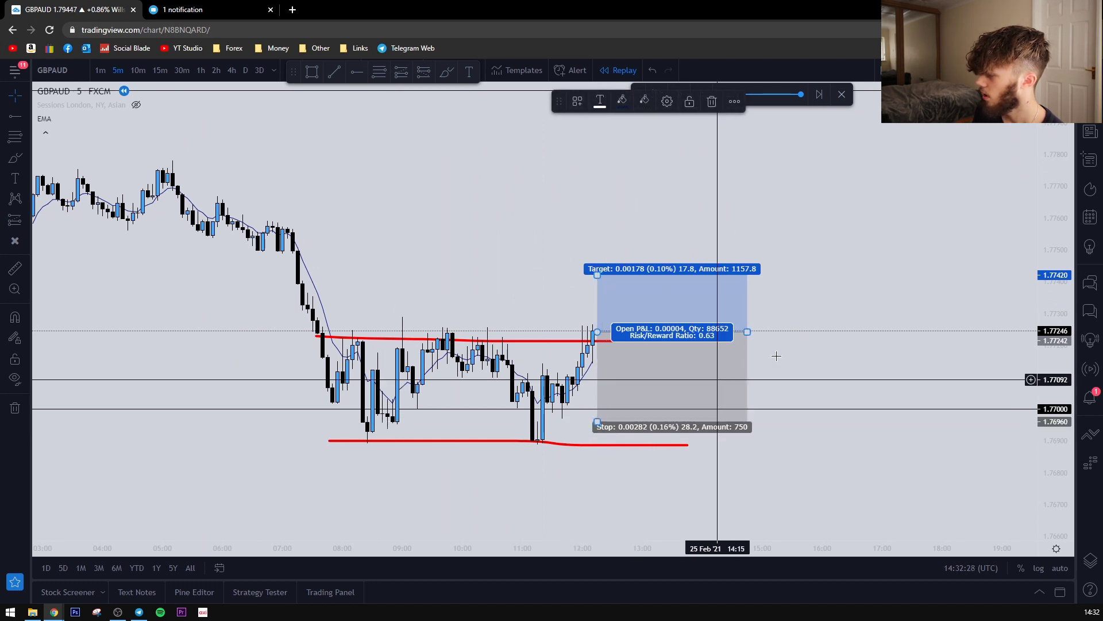
# Step: Switch to the 15-minute timeframe and raise the long position's target to the 1.78000 level, at about 1.77998
pyautogui.moveTo(825, 309); pyautogui.dragTo(836, 330)
pyautogui.scroll(-5, 838, 328)
pyautogui.scroll(-5, 959, 281)
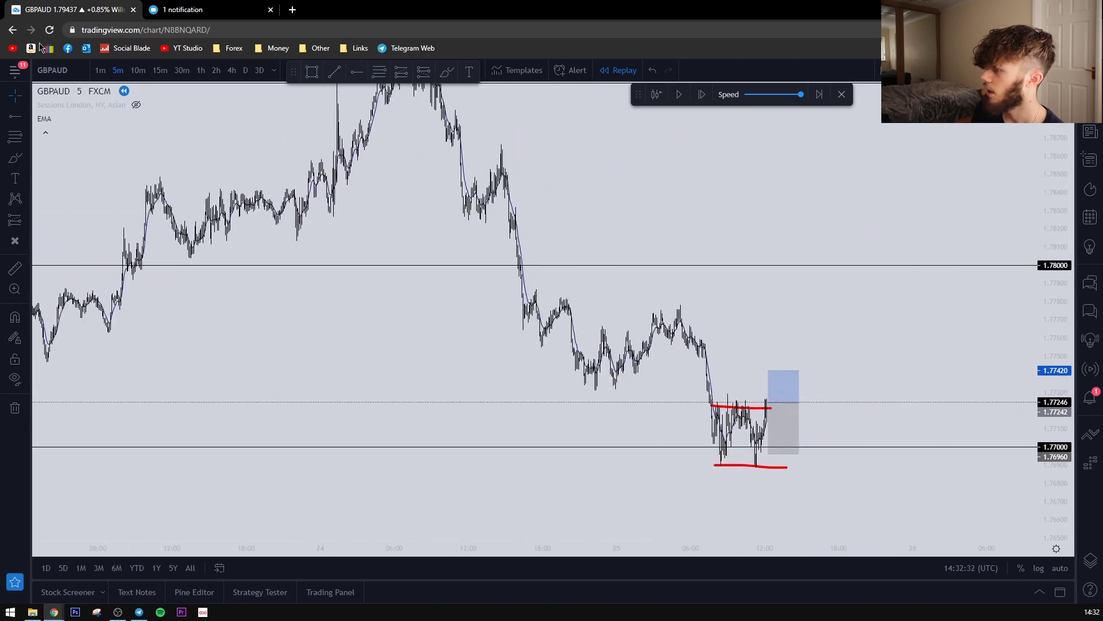
pyautogui.click(161, 71)
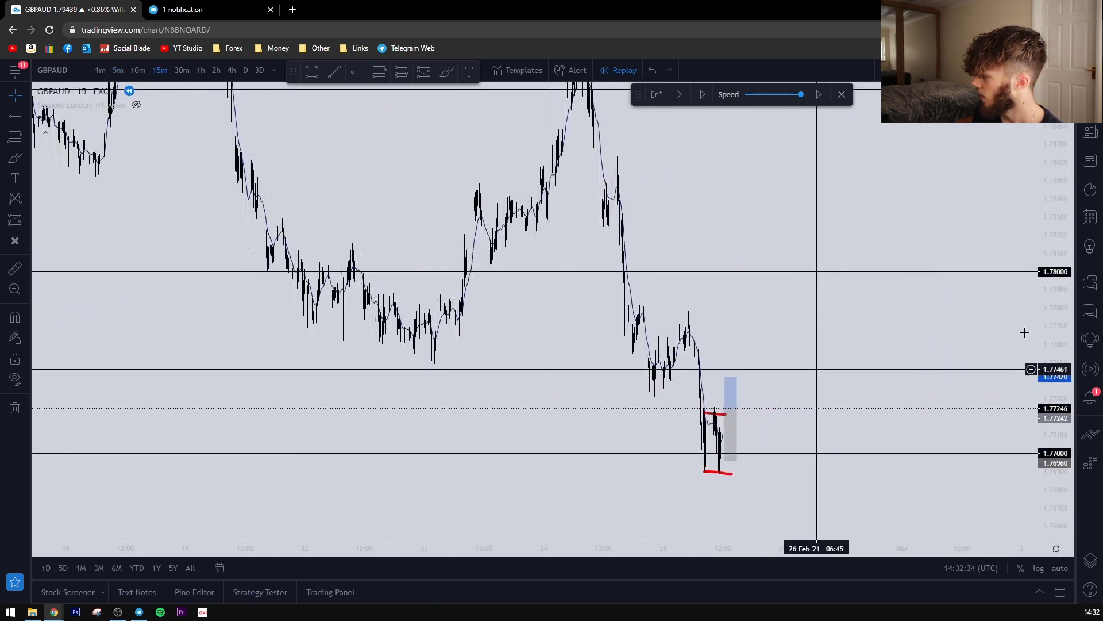
pyautogui.moveTo(1031, 444); pyautogui.dragTo(1032, 476)
pyautogui.moveTo(842, 347); pyautogui.dragTo(885, 422)
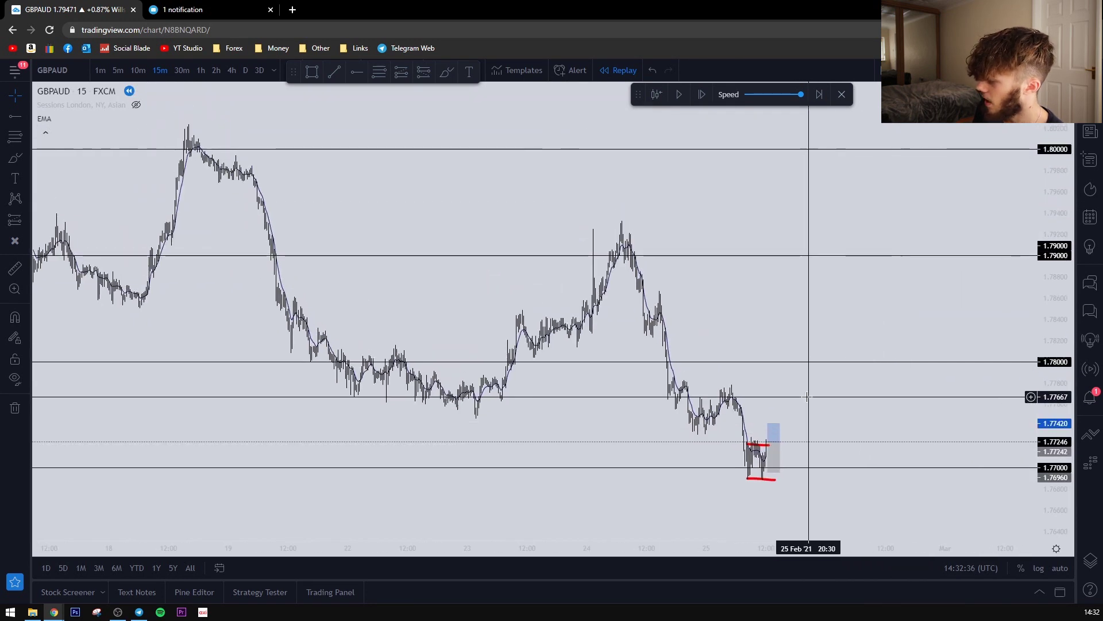
pyautogui.moveTo(768, 423); pyautogui.dragTo(758, 362)
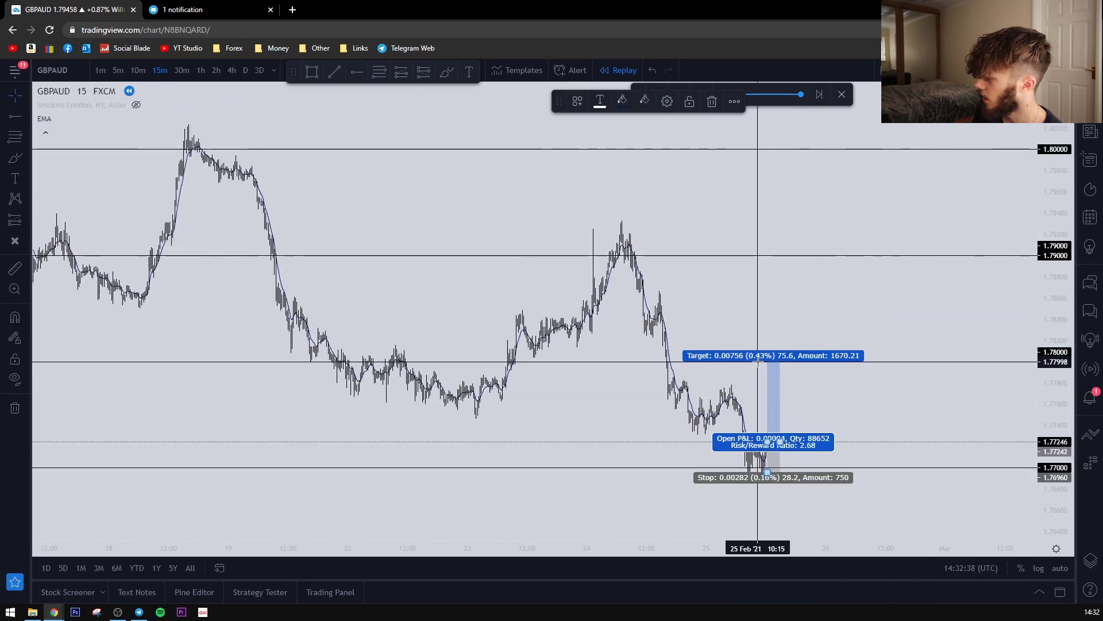
pyautogui.click(944, 345)
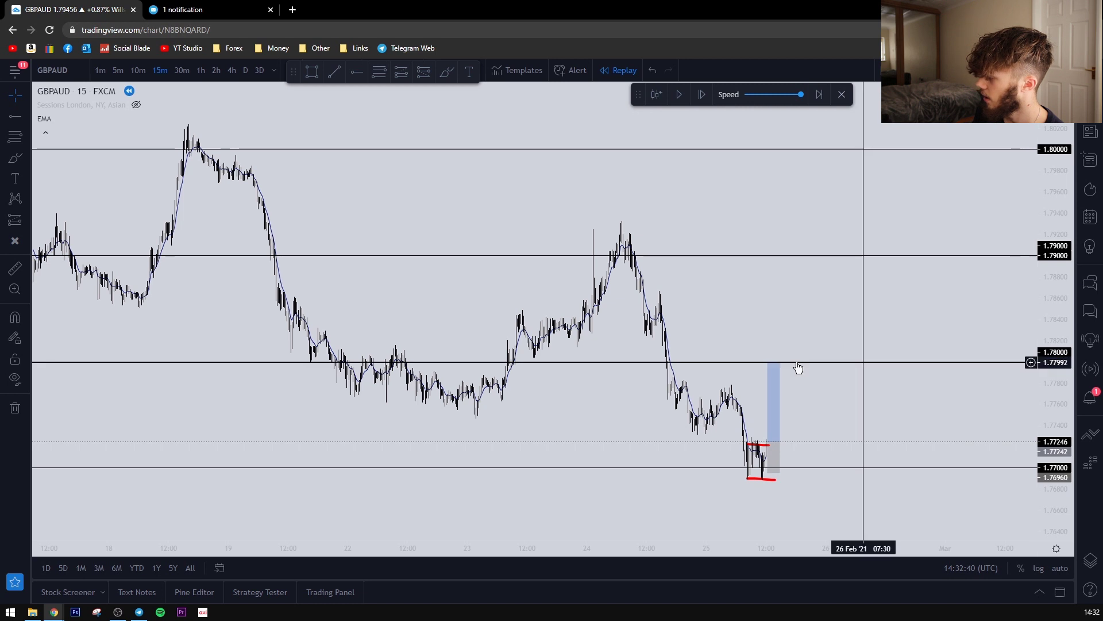
# Step: Widen the long position's box and raise its target to the 1.79000 level and on to about 1.80013
pyautogui.moveTo(779, 441); pyautogui.dragTo(824, 428)
pyautogui.click(824, 429)
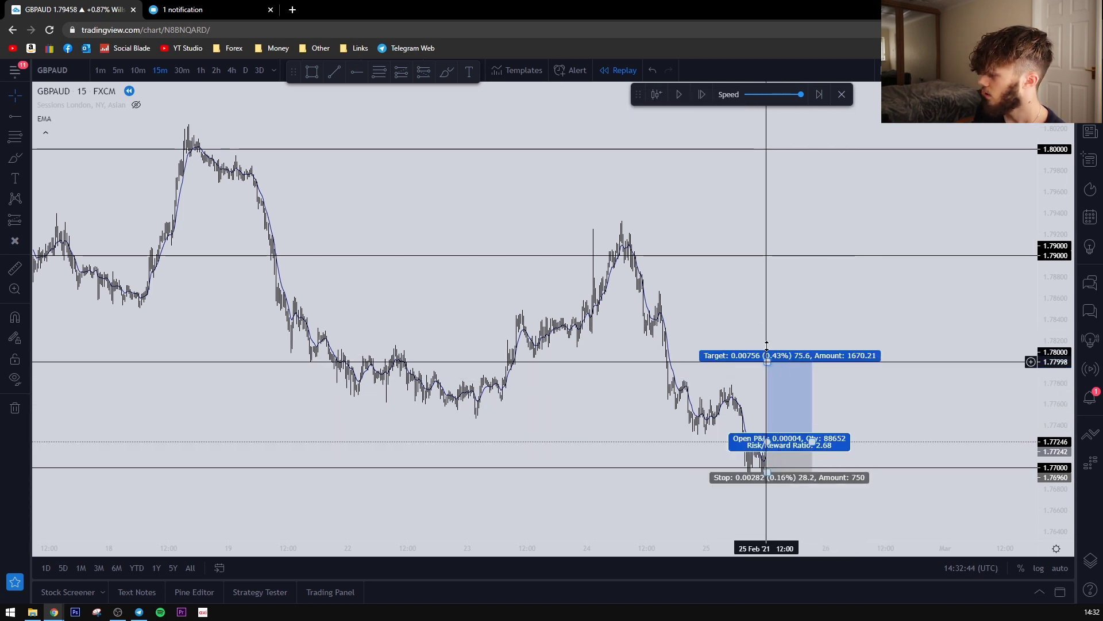
pyautogui.moveTo(766, 346); pyautogui.dragTo(750, 257)
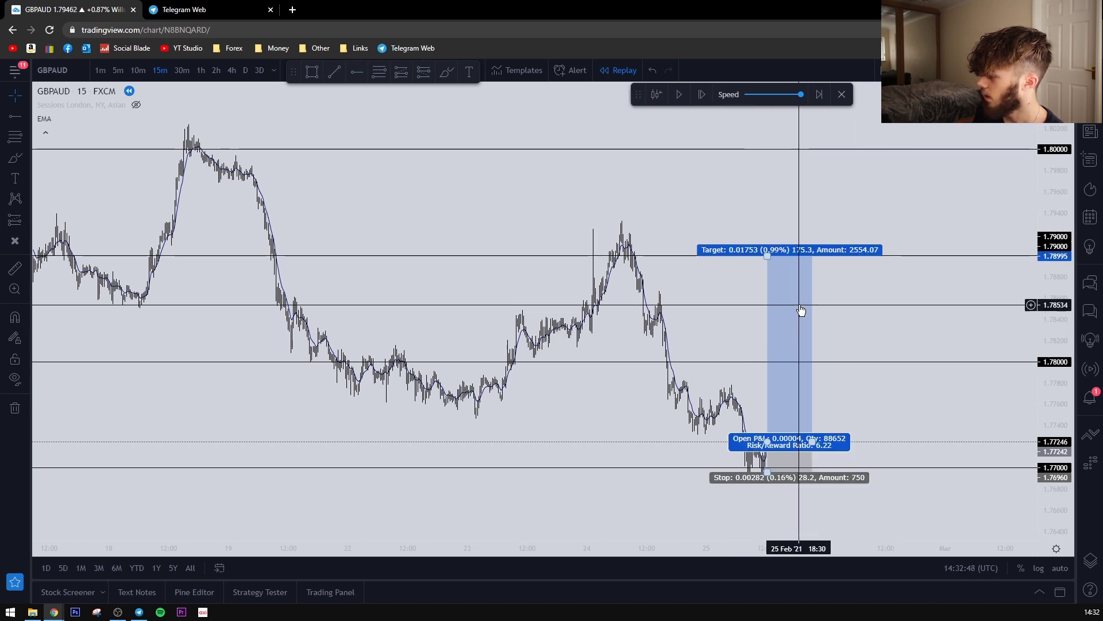
pyautogui.moveTo(781, 222)
pyautogui.mouseDown()
pyautogui.moveTo(802, 276)
pyautogui.moveTo(792, 201)
pyautogui.mouseUp()
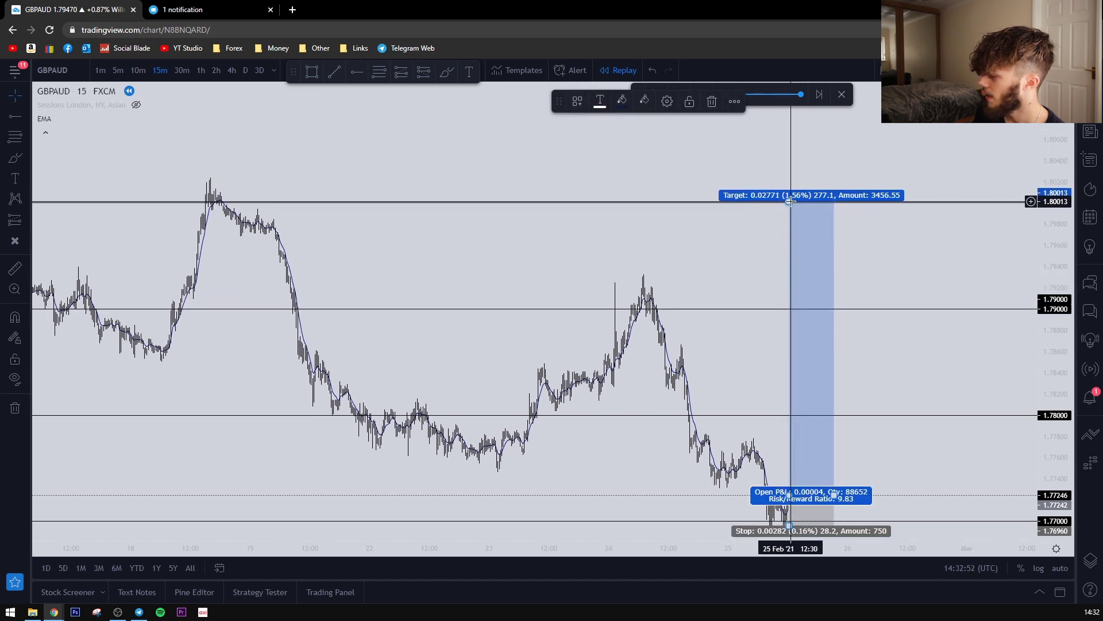
# Step: Extend the long position's box well beyond the current bar and lower its stop to about 1.76925
pyautogui.click(908, 402)
pyautogui.moveTo(874, 431); pyautogui.dragTo(846, 388)
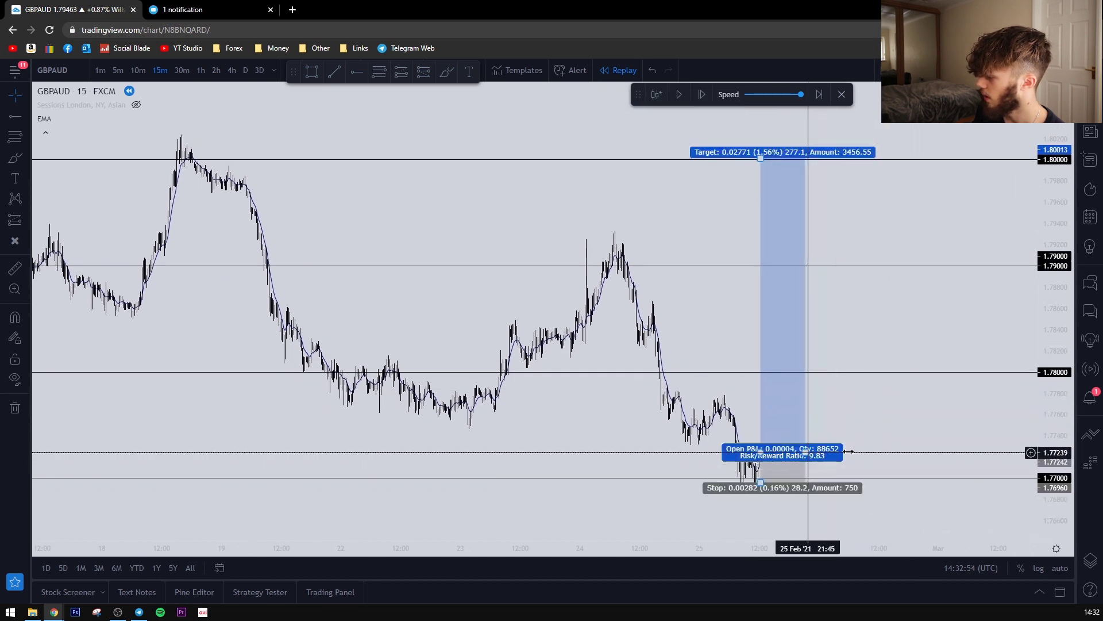
pyautogui.moveTo(805, 451); pyautogui.dragTo(990, 451)
pyautogui.moveTo(998, 347); pyautogui.dragTo(698, 346)
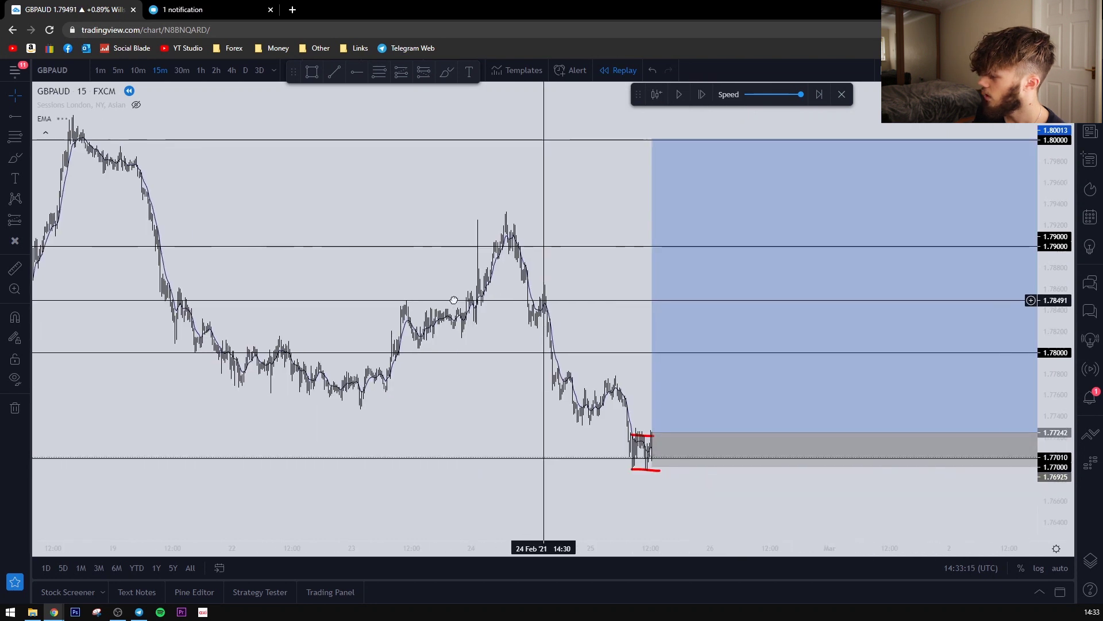
# Step: Play the replay forward from the long entry and switch to the 30-minute timeframe
pyautogui.moveTo(542, 301); pyautogui.dragTo(454, 301)
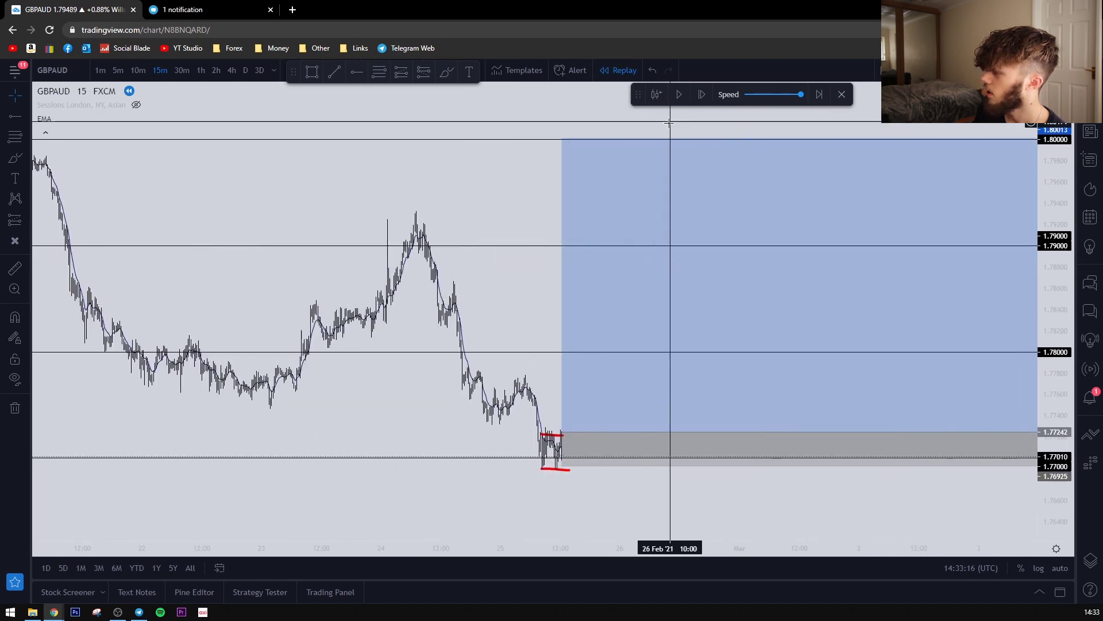
pyautogui.click(684, 99)
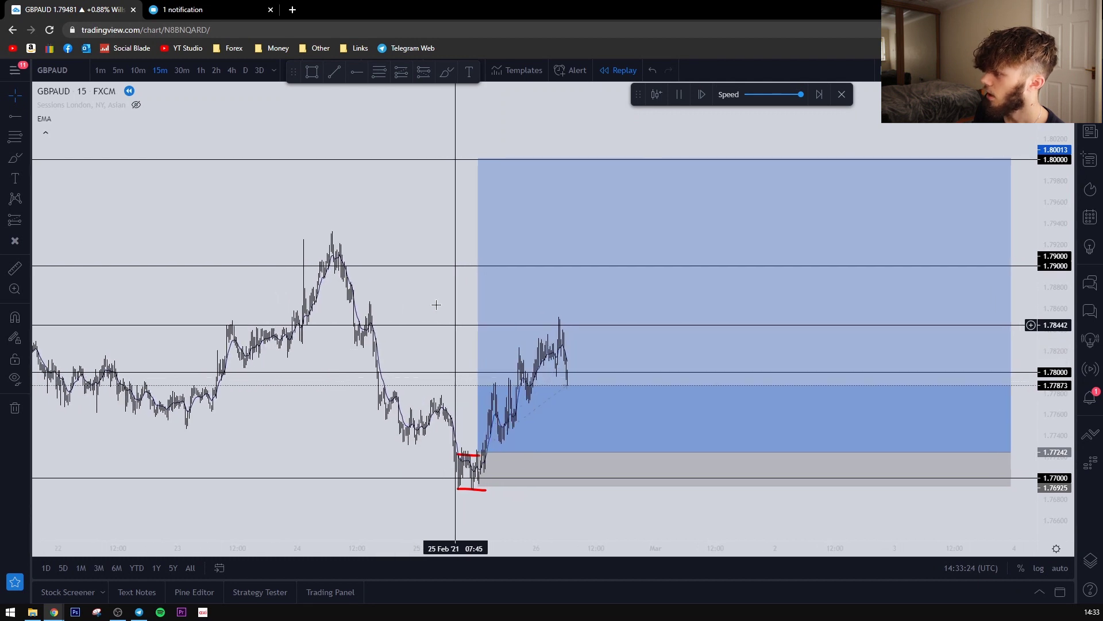
pyautogui.click(187, 69)
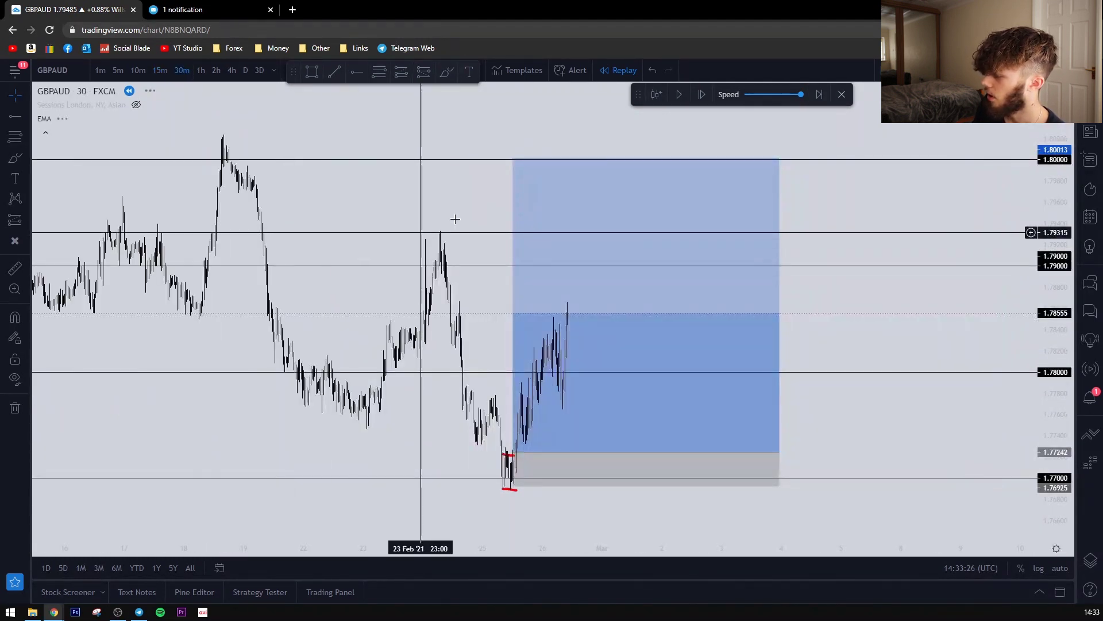
pyautogui.moveTo(764, 360); pyautogui.dragTo(1015, 331)
pyautogui.scroll(6, 974, 332)
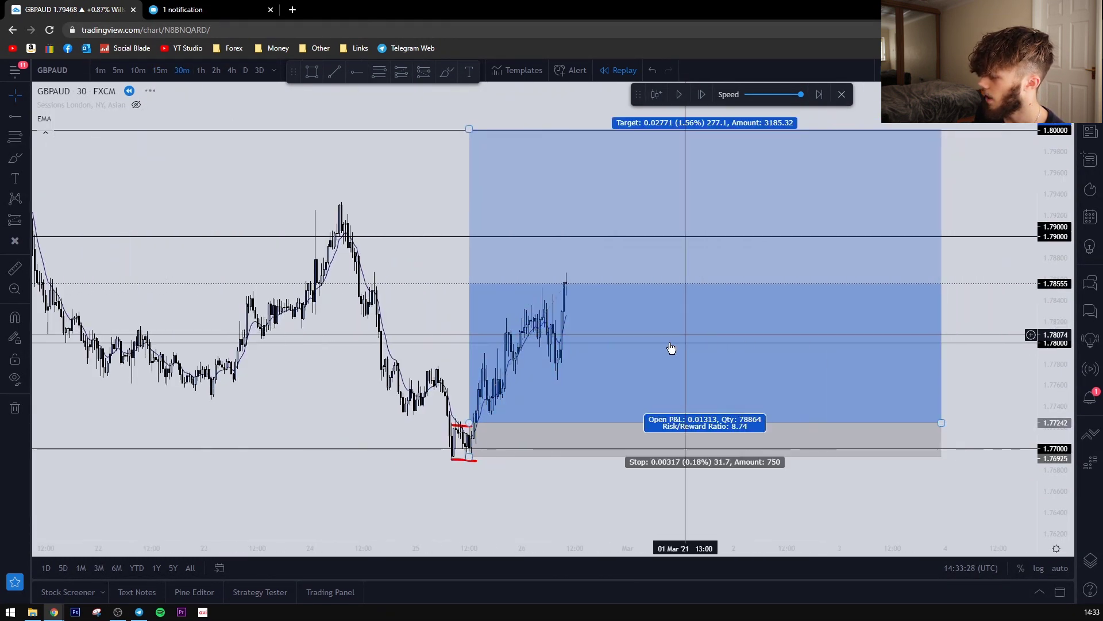
# Step: Review the move up from the entry and play the 30-minute replay on to the latest available bar
pyautogui.moveTo(339, 401); pyautogui.dragTo(381, 436)
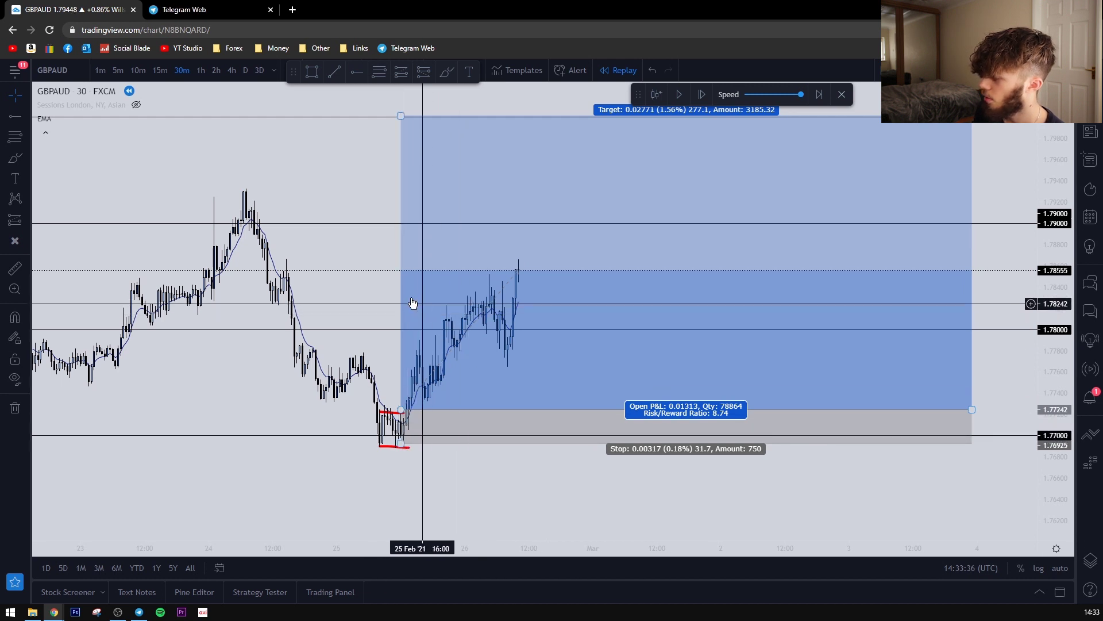
pyautogui.moveTo(384, 284); pyautogui.dragTo(404, 285)
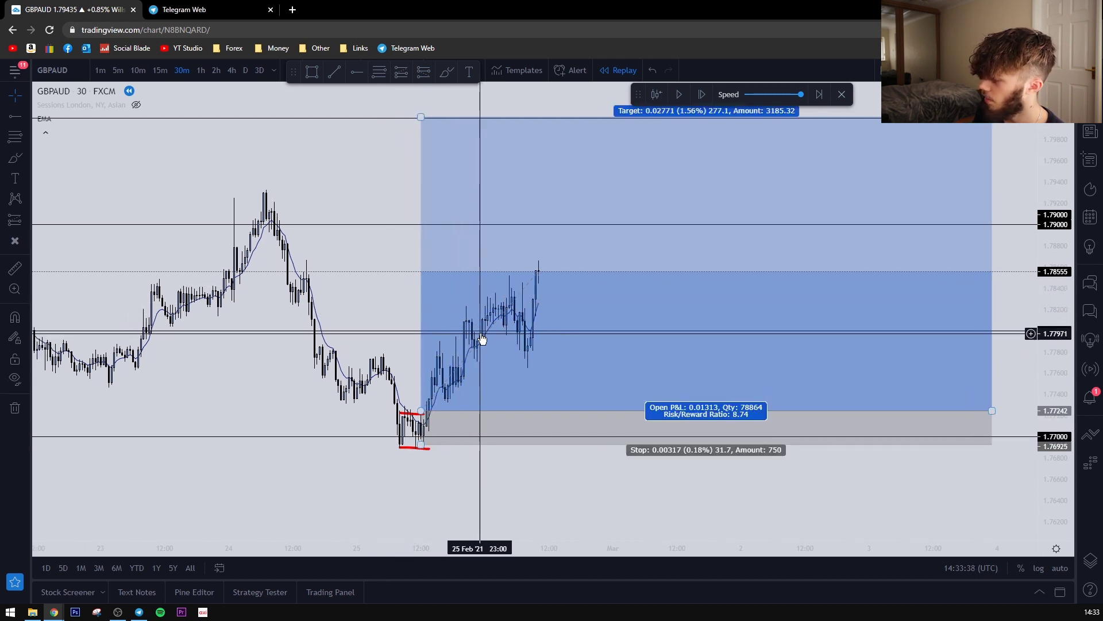
pyautogui.moveTo(295, 174); pyautogui.dragTo(362, 246)
pyautogui.click(679, 95)
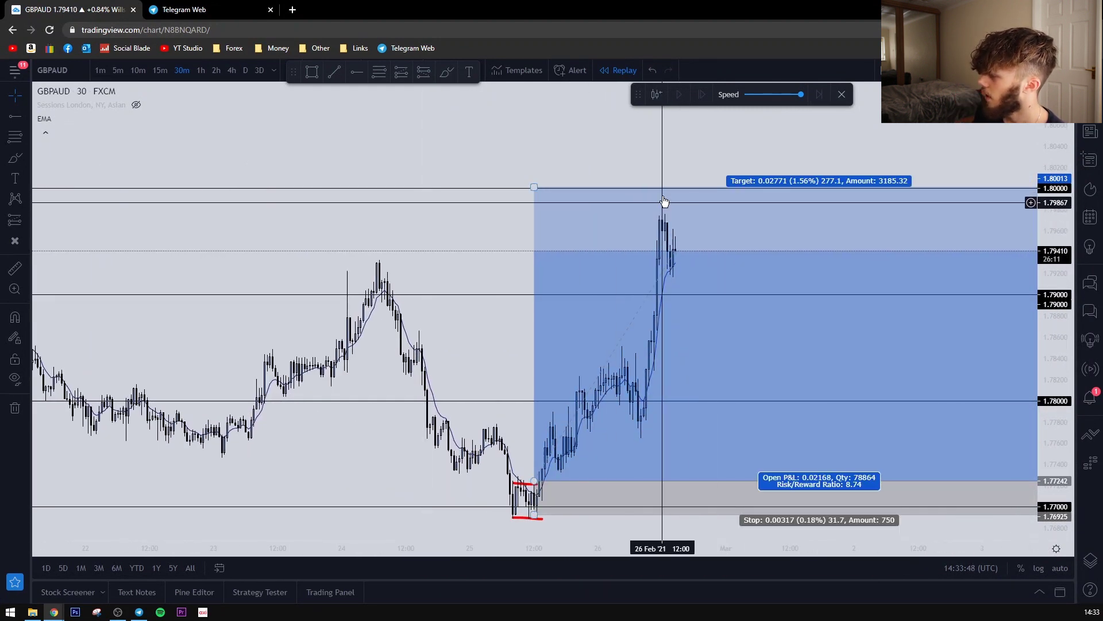
# Step: Align the long position's target more closely with the 1.80000 level, at about 1.80003, and review the completed move
pyautogui.moveTo(534, 188)
pyautogui.mouseDown()
pyautogui.moveTo(542, 215)
pyautogui.moveTo(541, 190)
pyautogui.mouseUp()
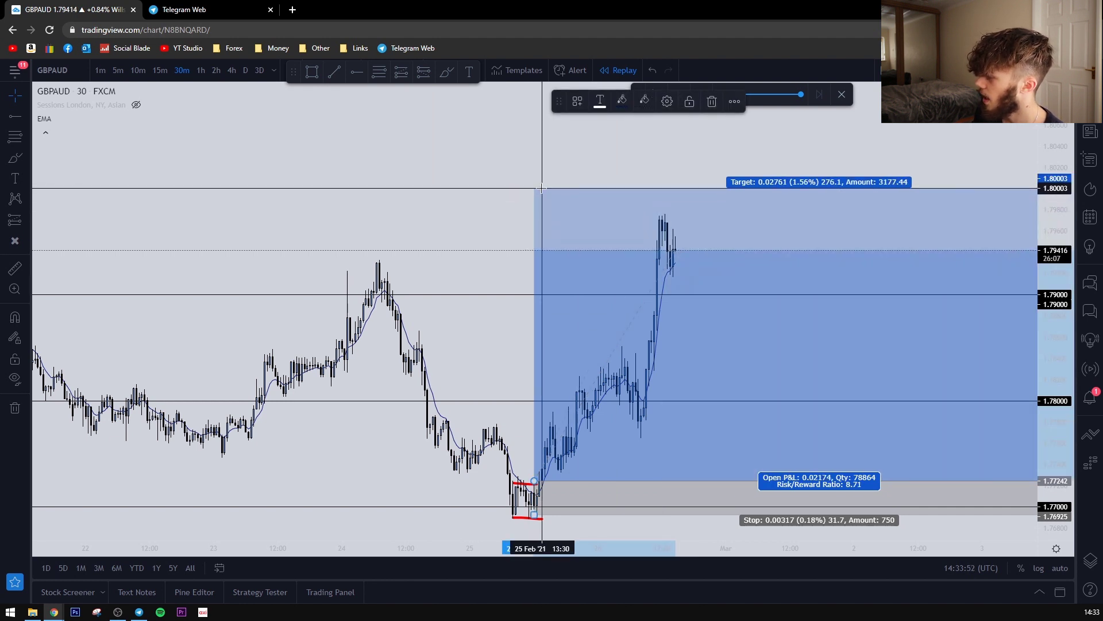
pyautogui.moveTo(680, 165); pyautogui.dragTo(550, 133)
pyautogui.scroll(-1, 668, 225)
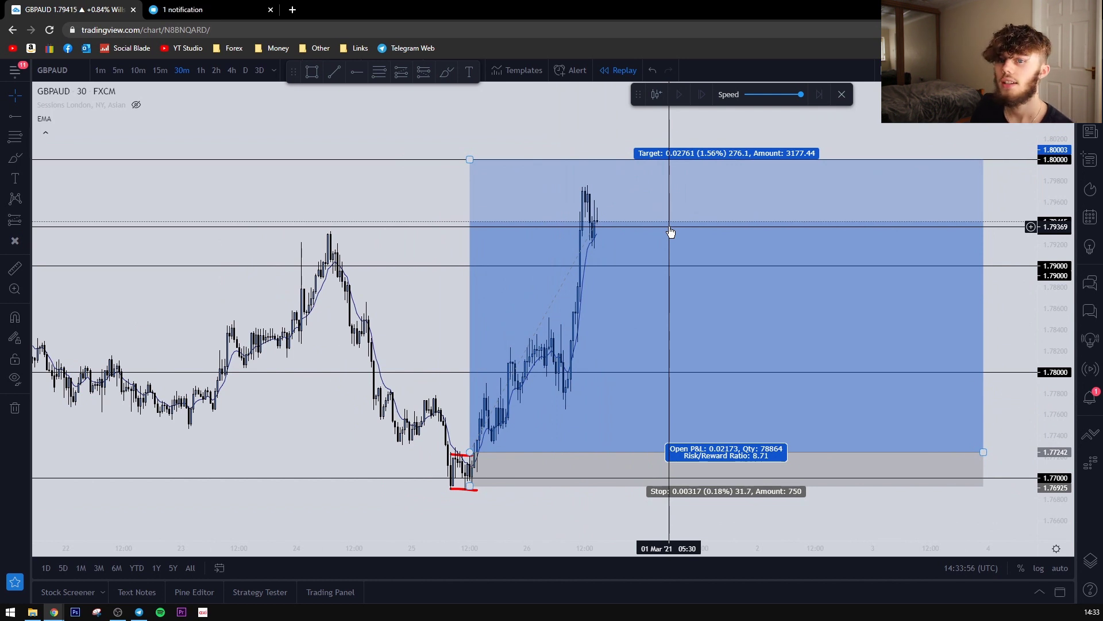
pyautogui.hscroll(-2, 441, 223)
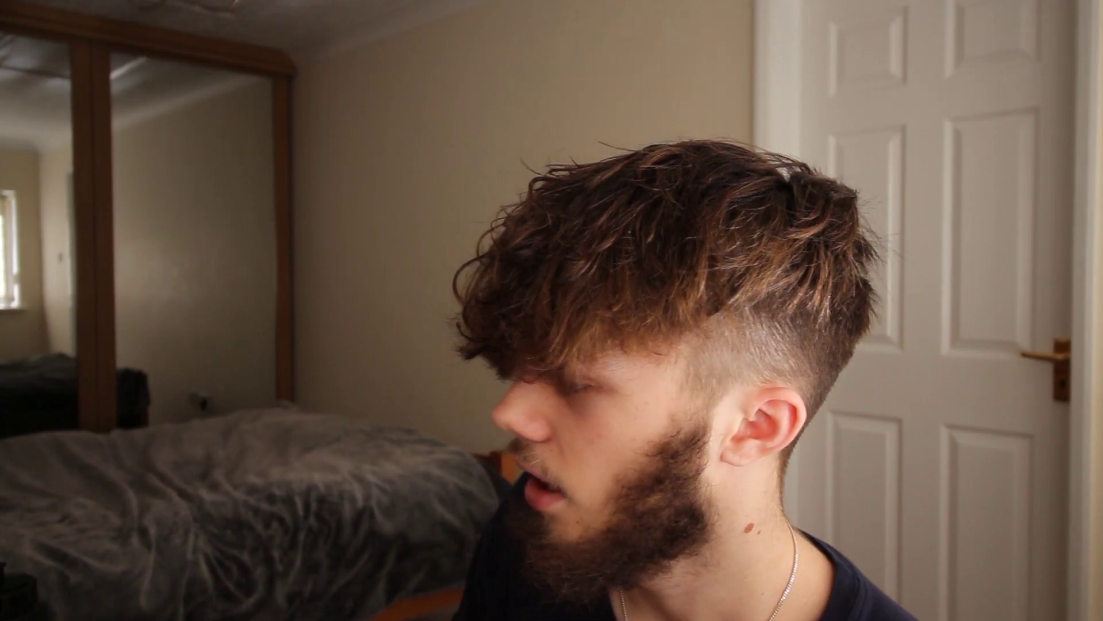